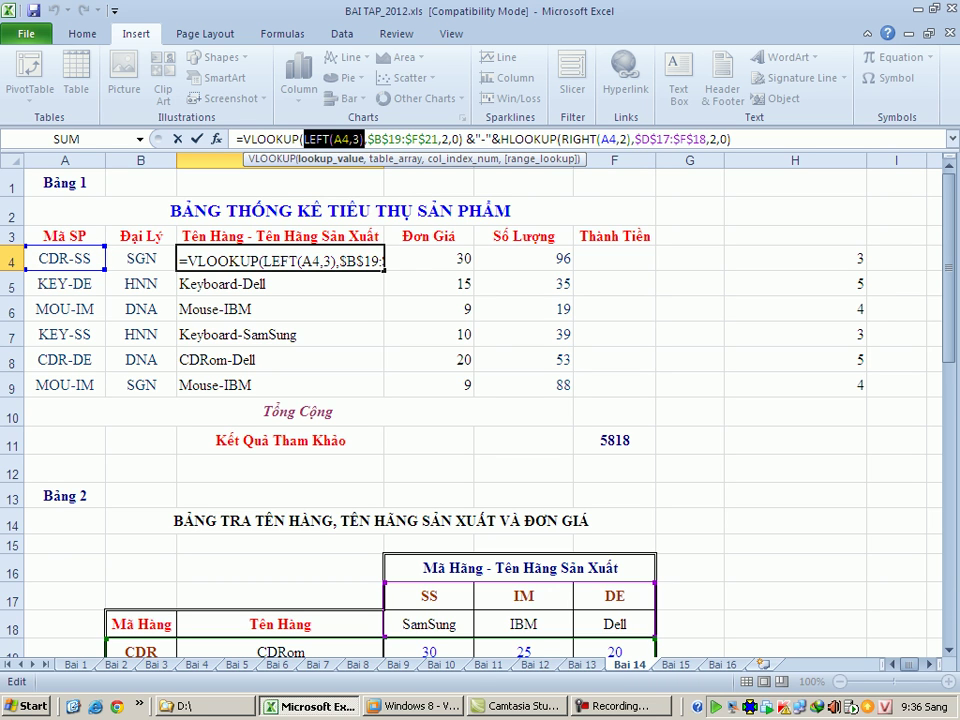
Examine the VLOOKUP part of the formula in C4, comparing its lookup value, $B$19:$F$21 range and column index with Bảng 2.
left_click(363, 139)
key("shift+Right")
key("shift+Right")
key("shift+Right")
key("shift+Right")
key("shift+Right")
key("shift+Right")
key("shift+Right")
key("shift+Right")
key("shift+Right")
key("shift+Right")
key("shift+Right")
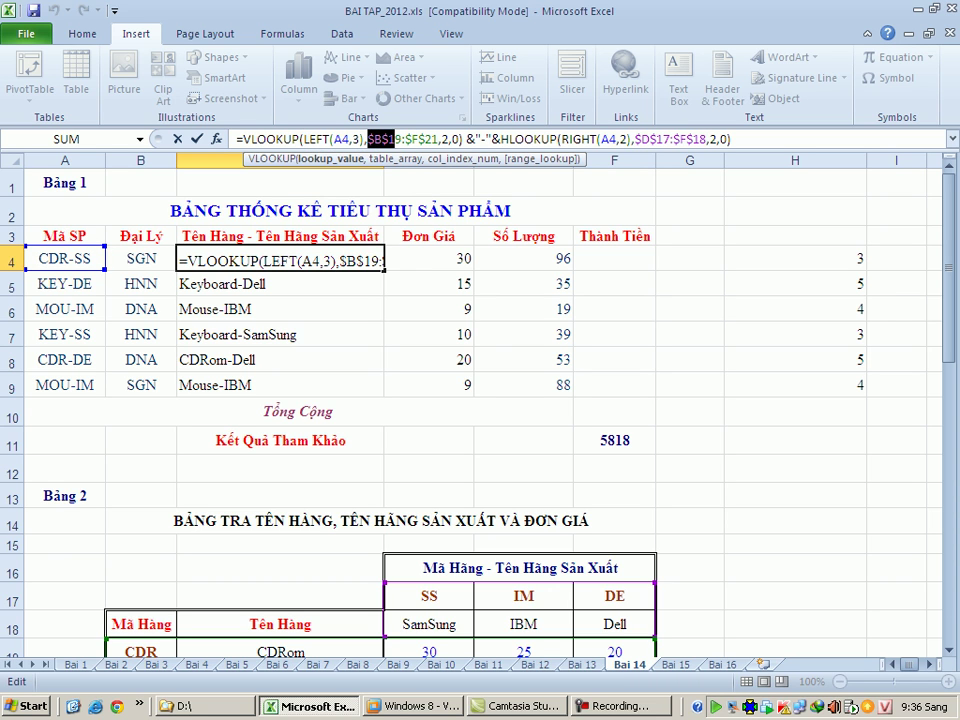
left_click_drag(948, 250, 948, 316)
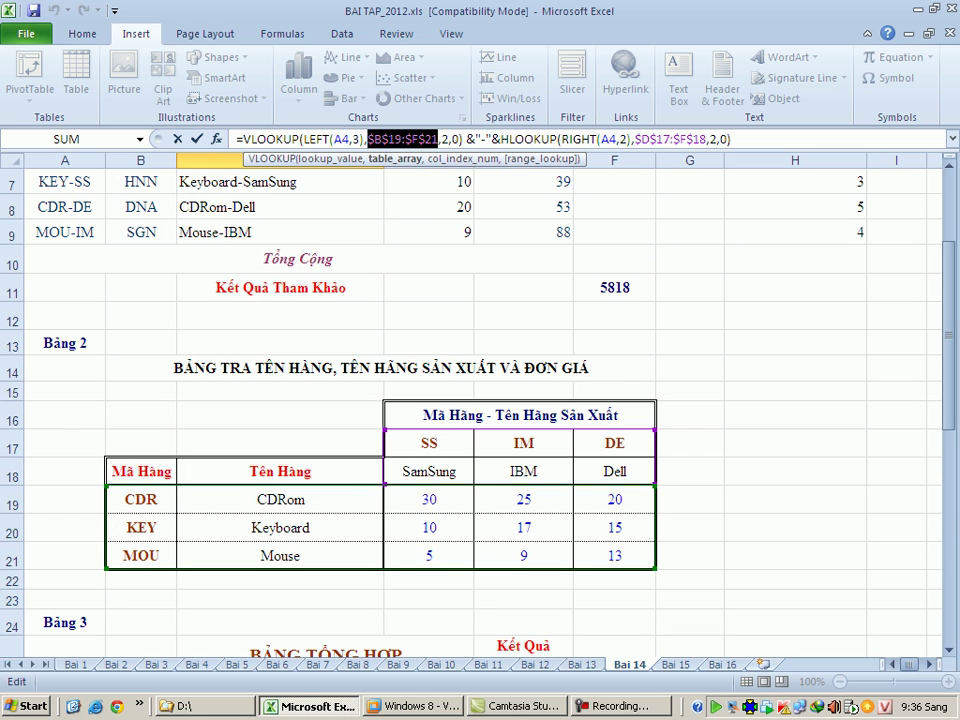
key("Right")
key("Right")
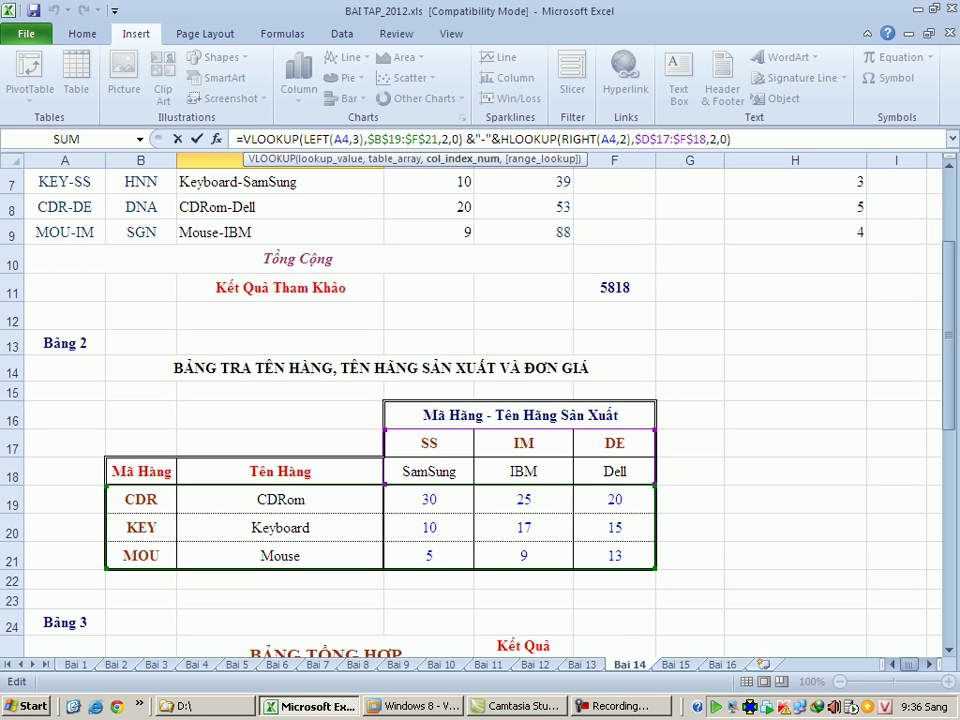
left_click_drag(948, 356, 948, 287)
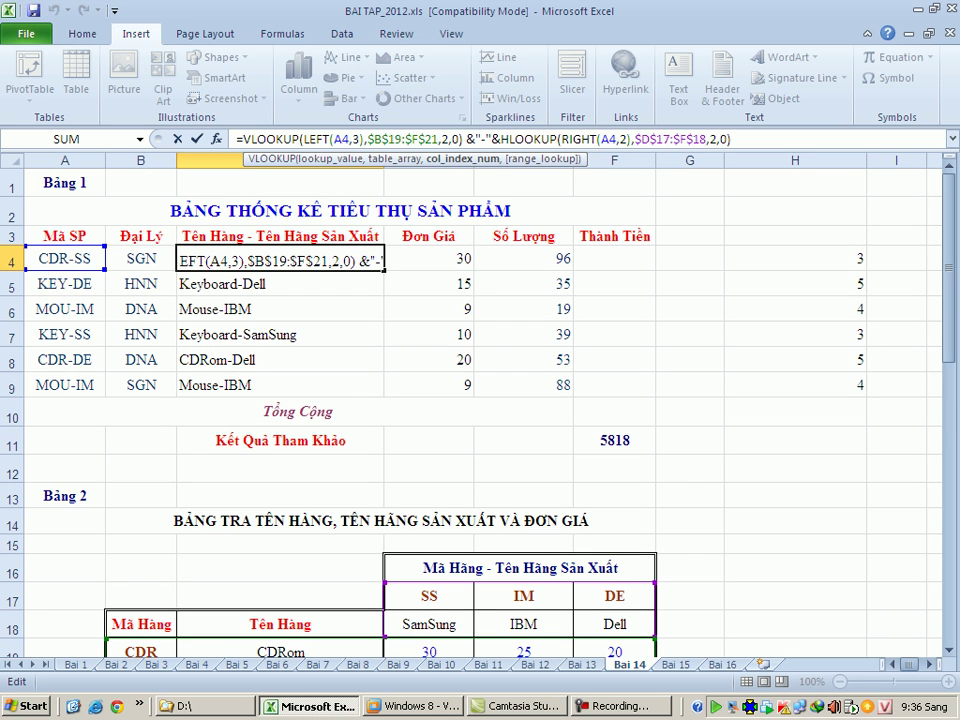
Examine the "-" separator and the HLOOKUP arguments in C4's formula, and leave the formula as it is.
left_click(486, 139)
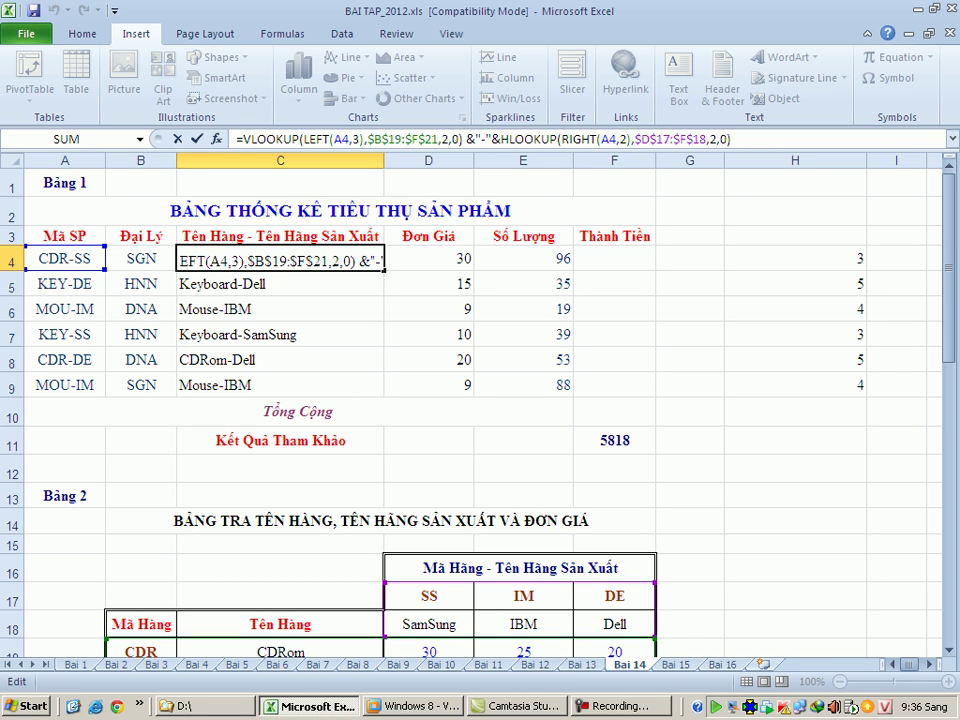
left_click(525, 139)
left_click(619, 139)
left_click(662, 139)
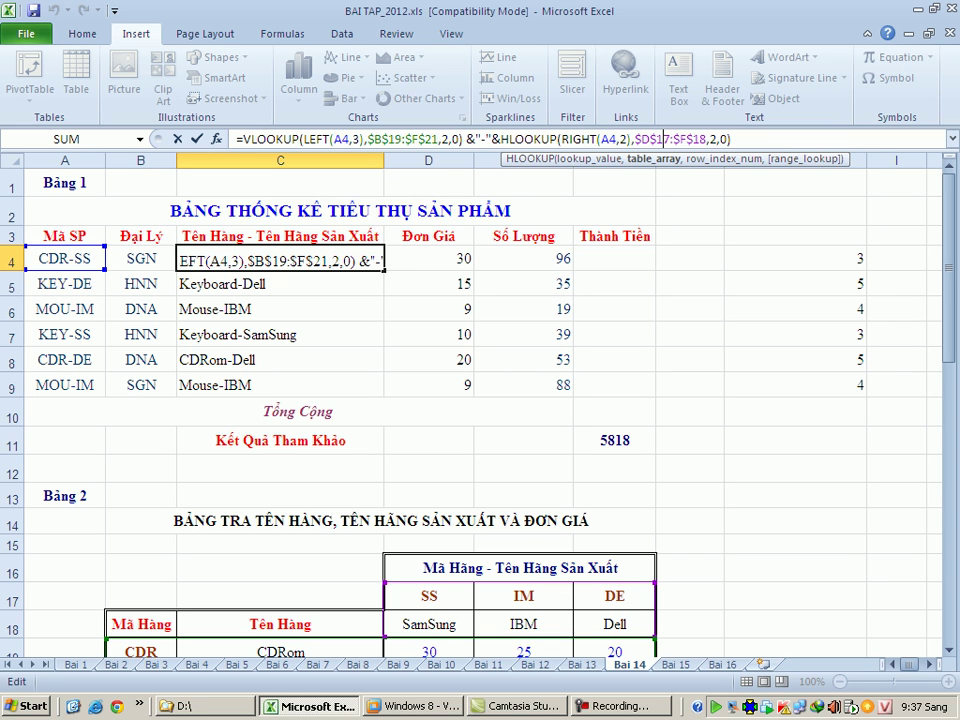
key("Return")
Examine the Đơn Giá formula in D4, including its VLOOKUP range and the MATCH function that supplies the column index.
left_click(428, 258)
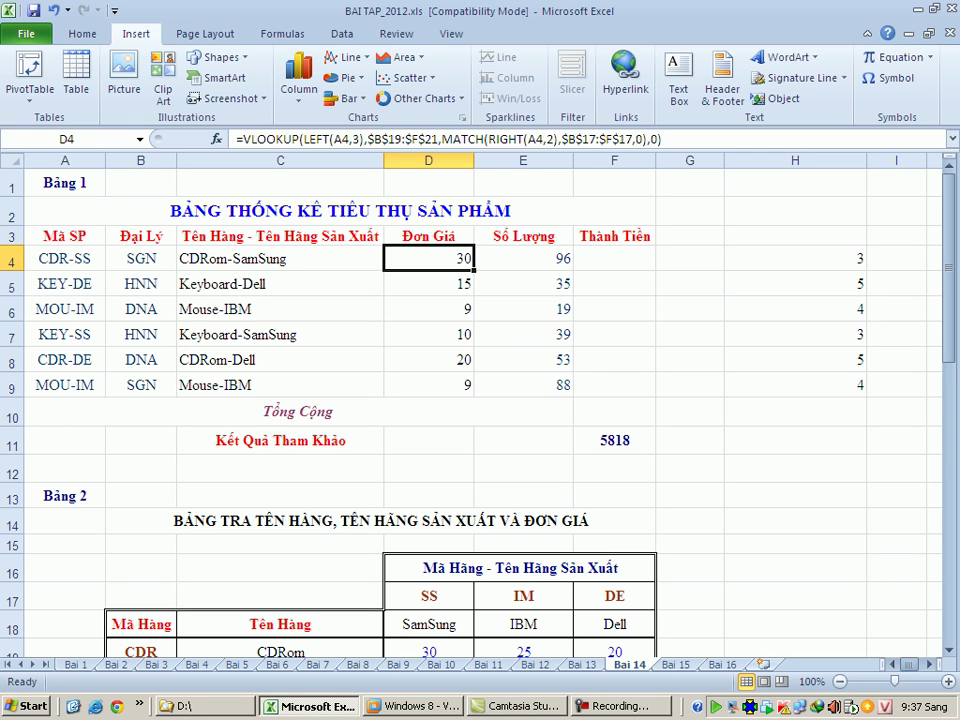
left_click(349, 139)
mouse_move(948, 197)
left_mouse_down()
mouse_move(948, 253)
mouse_move(948, 205)
left_mouse_up()
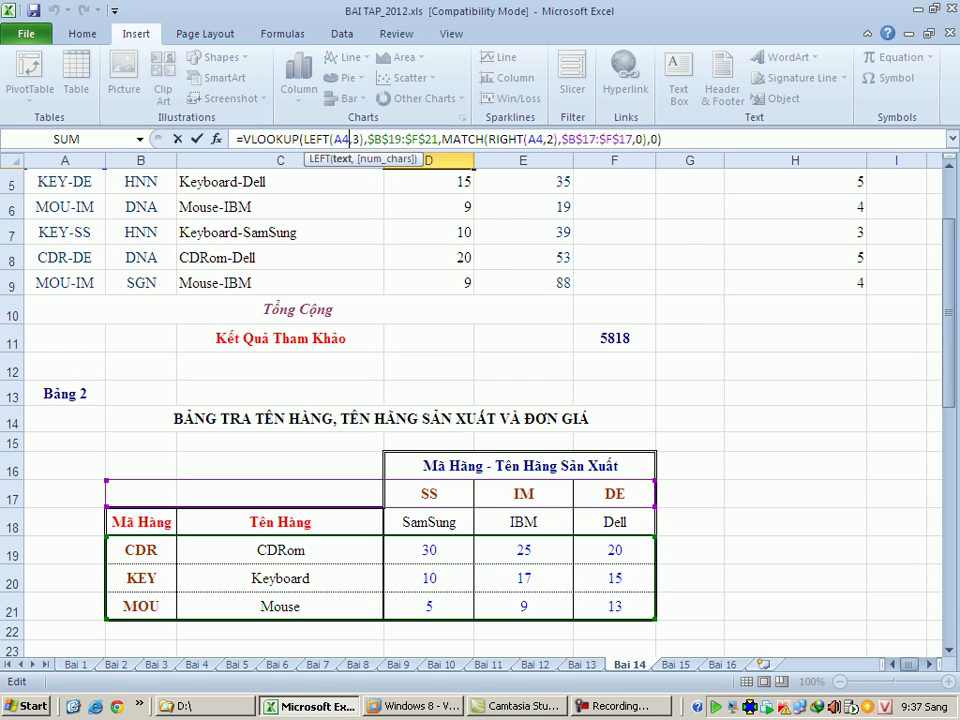
left_click(441, 139)
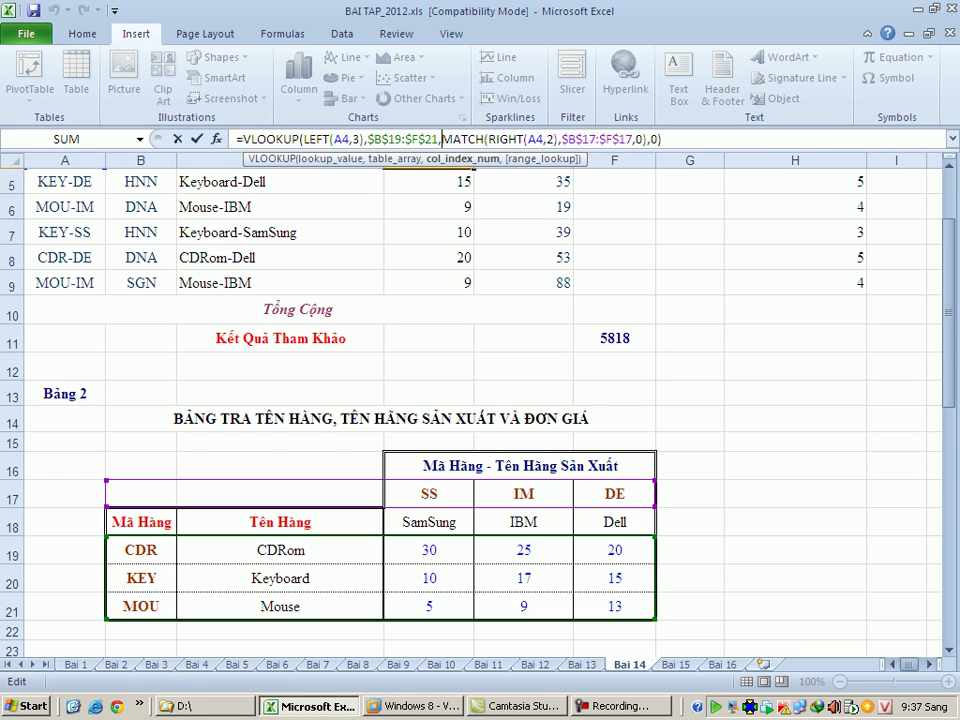
mouse_move(948, 320)
left_mouse_down()
mouse_move(948, 298)
mouse_move(948, 324)
left_mouse_up()
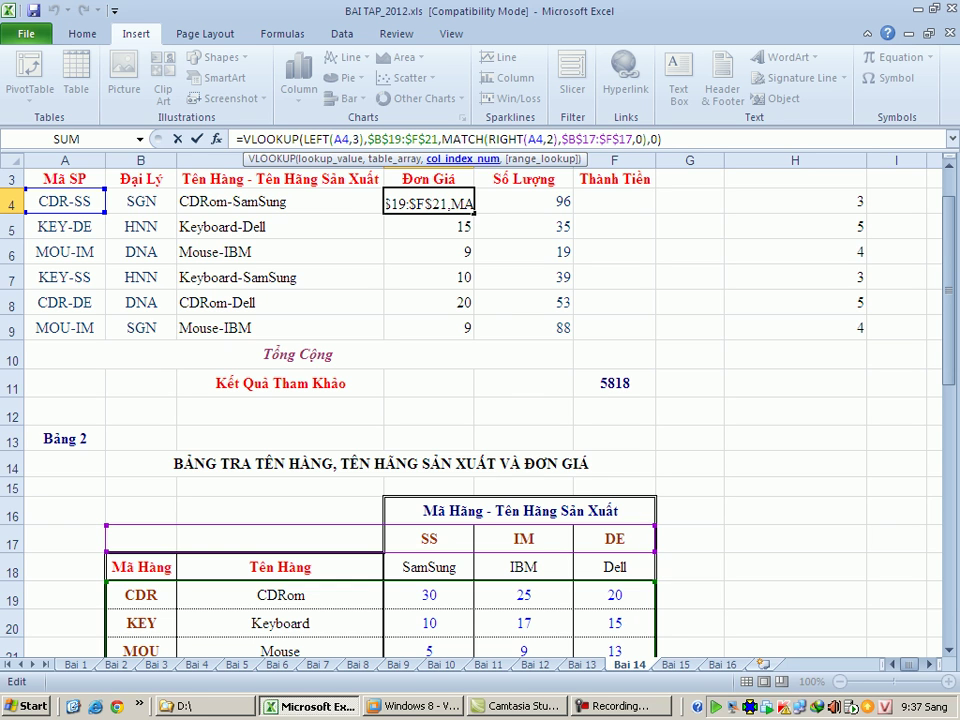
left_click_drag(442, 139, 646, 139)
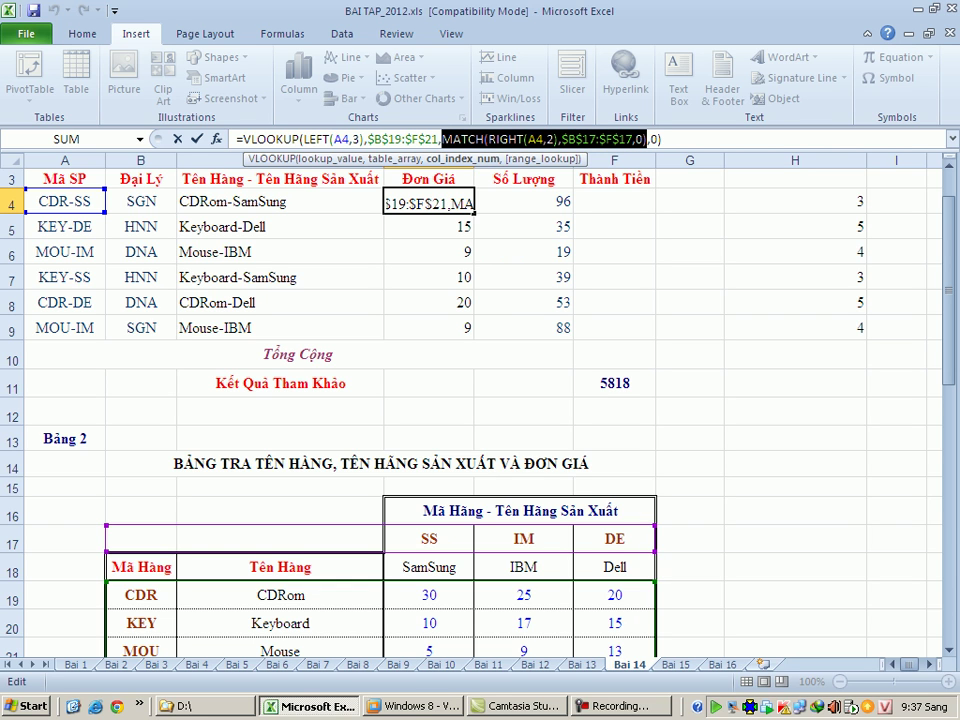
key("Return")
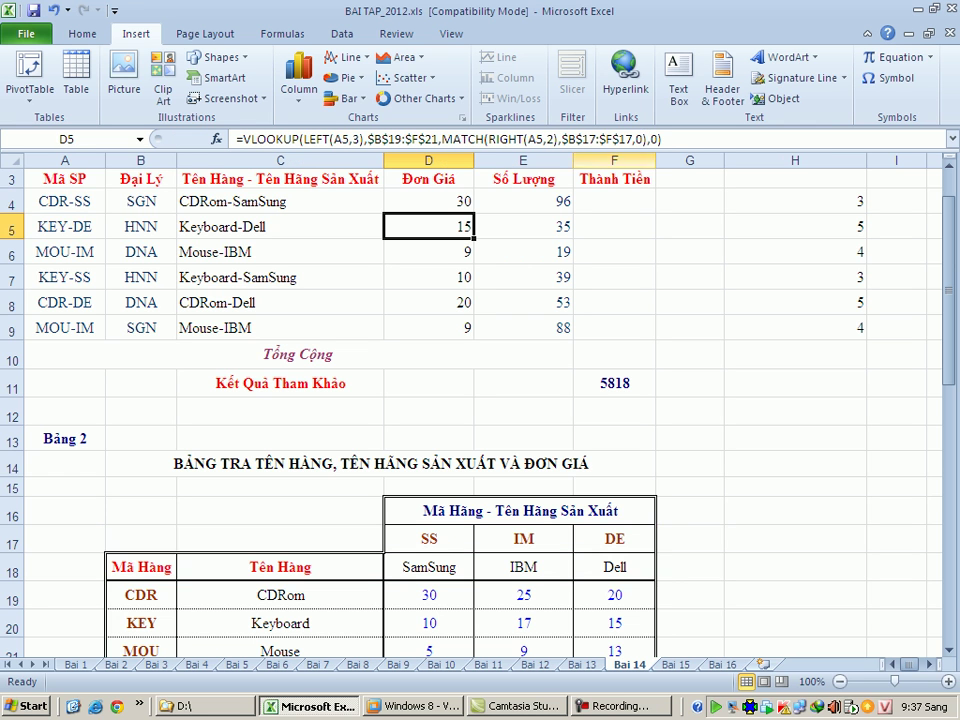
Calculate Thành Tiền in F4 with =E4*D4 and fill the formula down to F9.
left_click(428, 201)
left_click(614, 201)
scroll(480, 400, "down", 7)
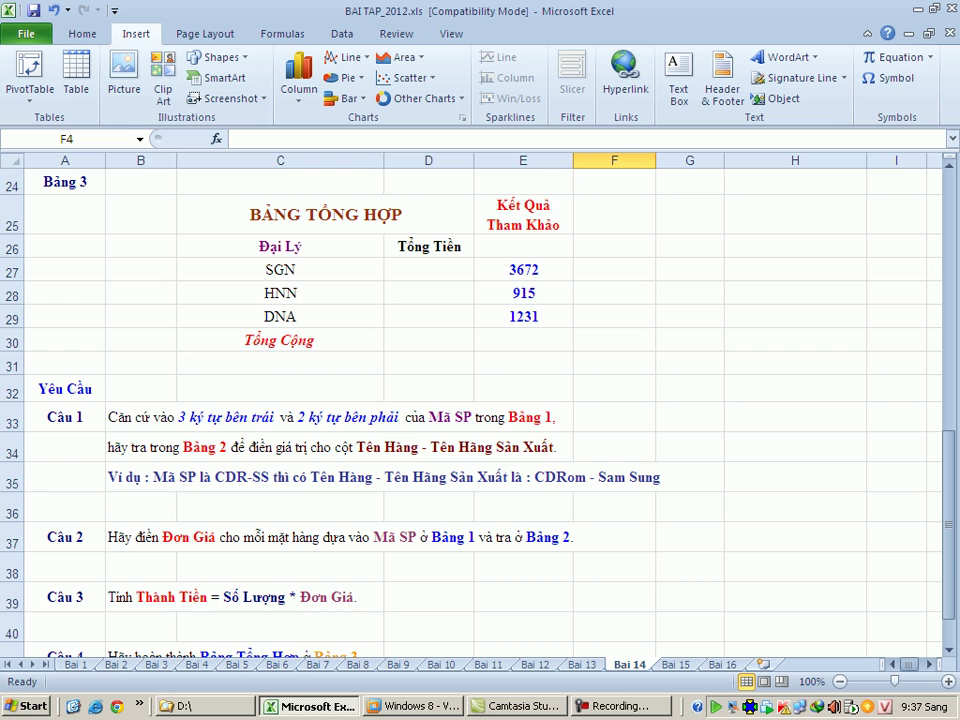
scroll(480, 400, "up", 7)
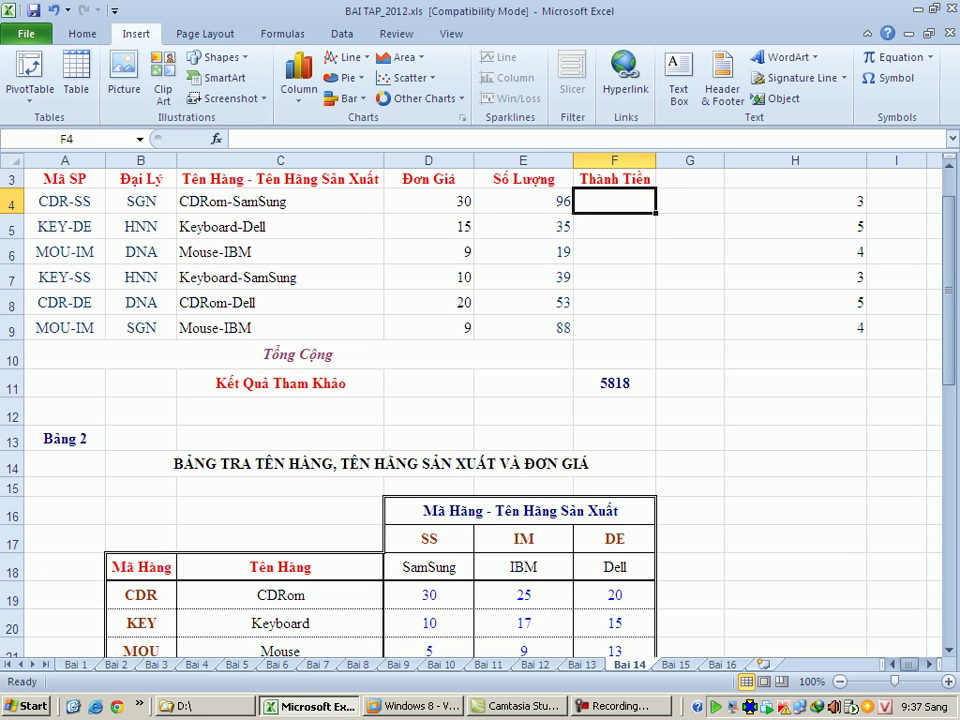
type("=")
left_click(523, 201)
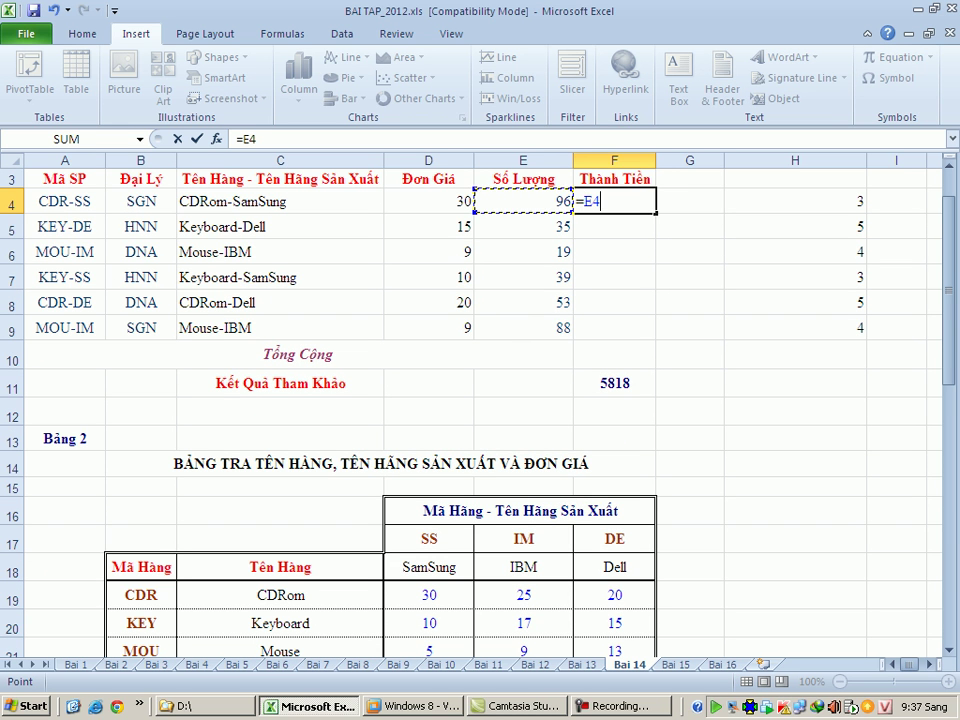
type("*")
left_click(430, 201)
key("Return")
left_click(614, 201)
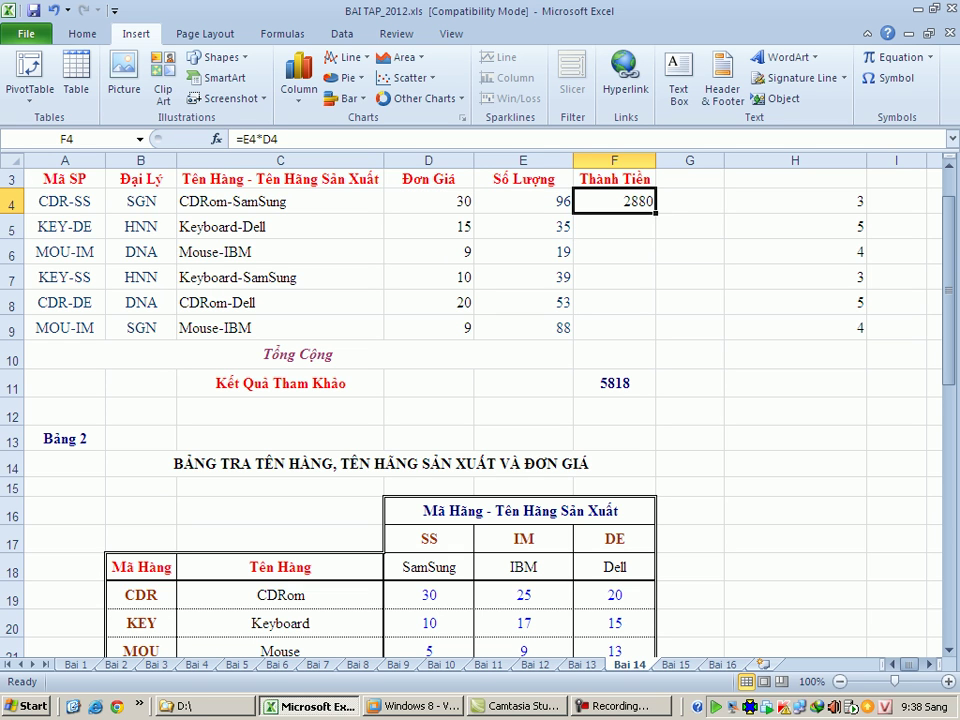
left_click_drag(655, 213, 655, 334)
Total the Thành Tiền column in F10 with =SUM(F4:F9).
left_click(614, 354)
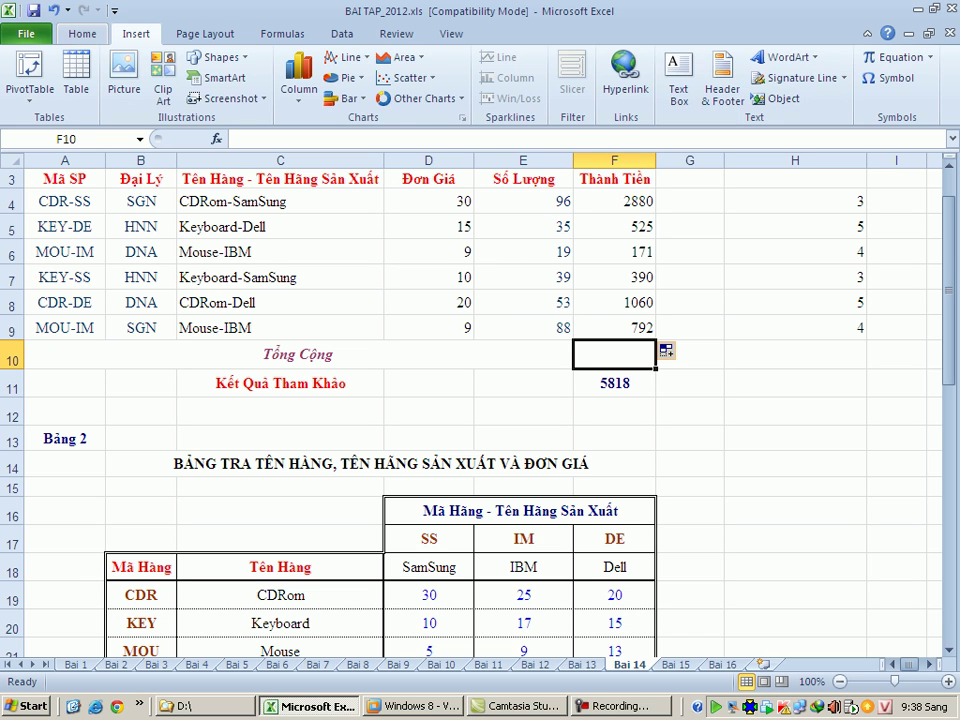
left_click(82, 33)
left_click(817, 57)
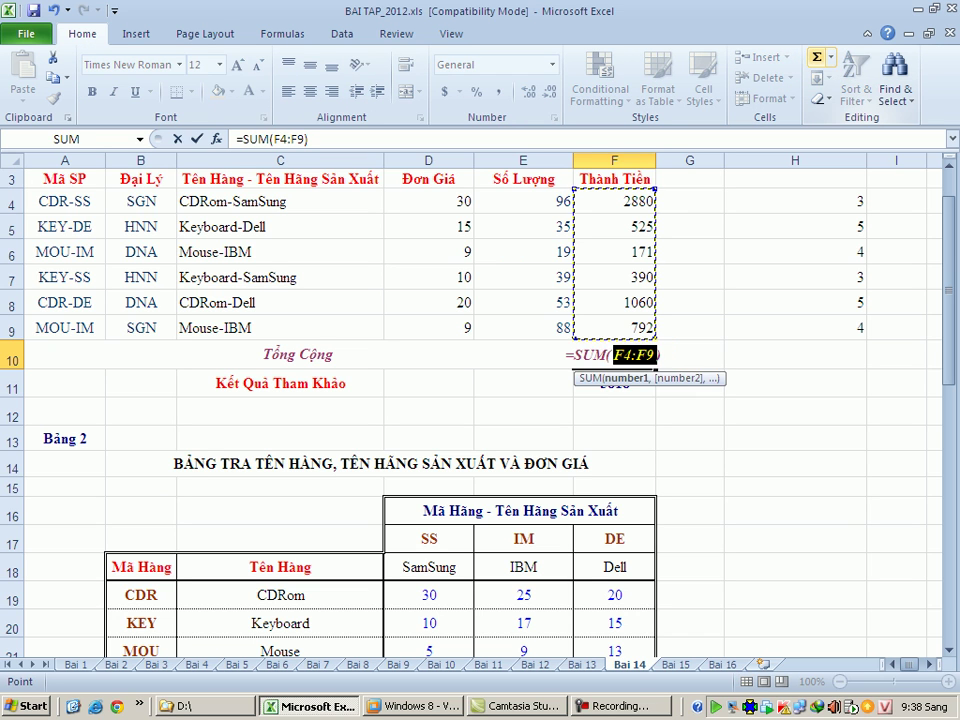
key("Return")
left_click(614, 354)
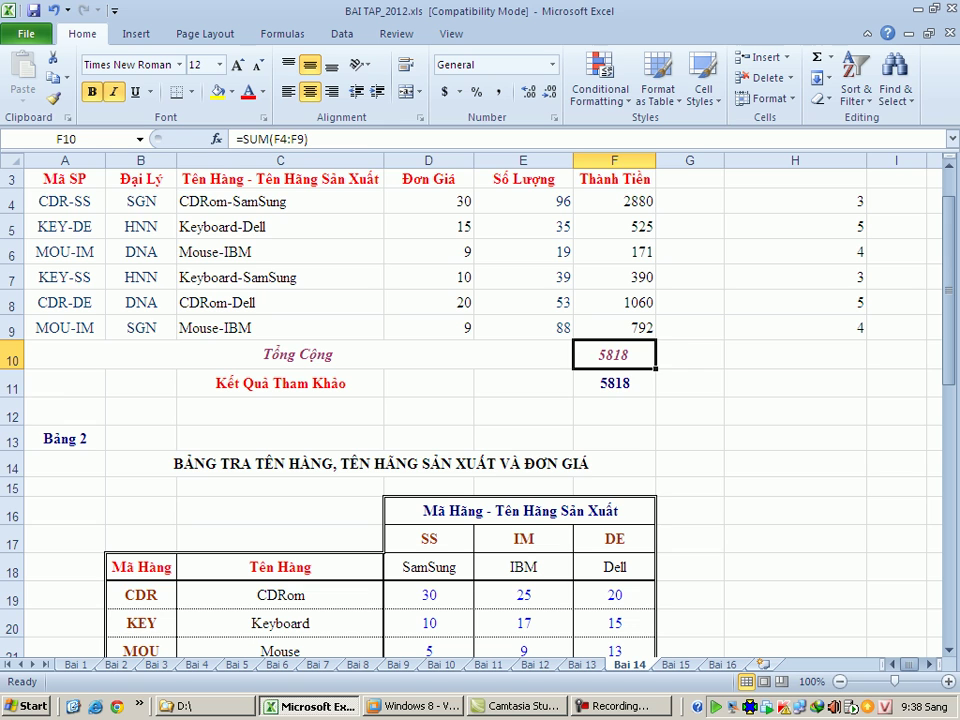
Compare the total in F10 with the reference result in row 11.
left_click(614, 383)
left_click(614, 354)
left_click(614, 383)
left_click_drag(280, 383, 614, 383)
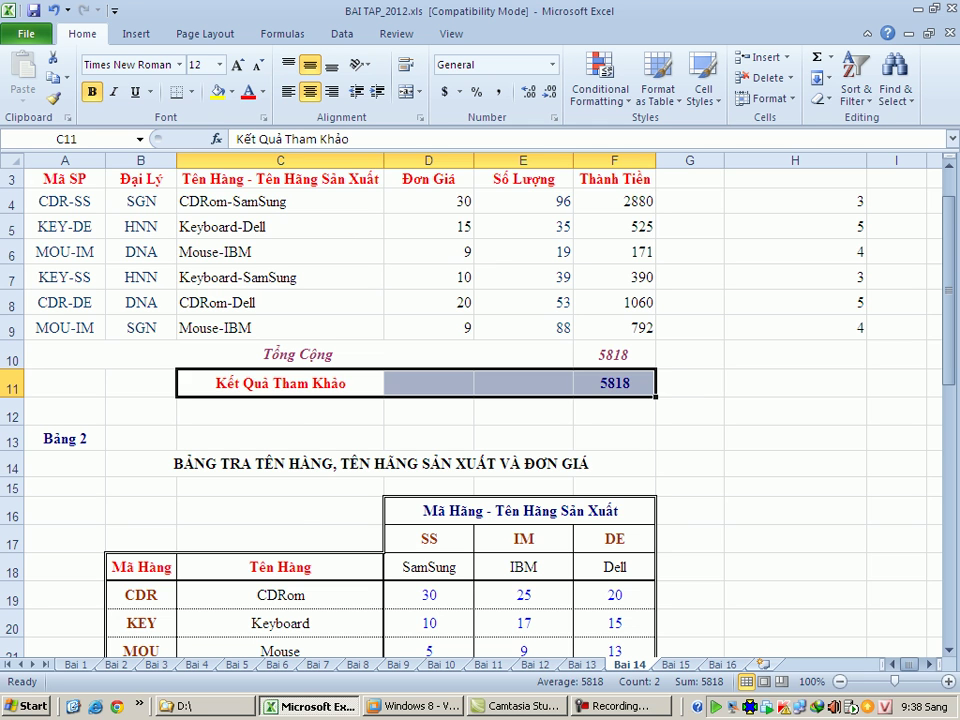
left_click(614, 354)
Begin a SUMIF formula in D27 of Bảng 3, using the Đại Lý codes $B$4:$B$9 as the absolute criteria range.
scroll(480, 400, "down", 7)
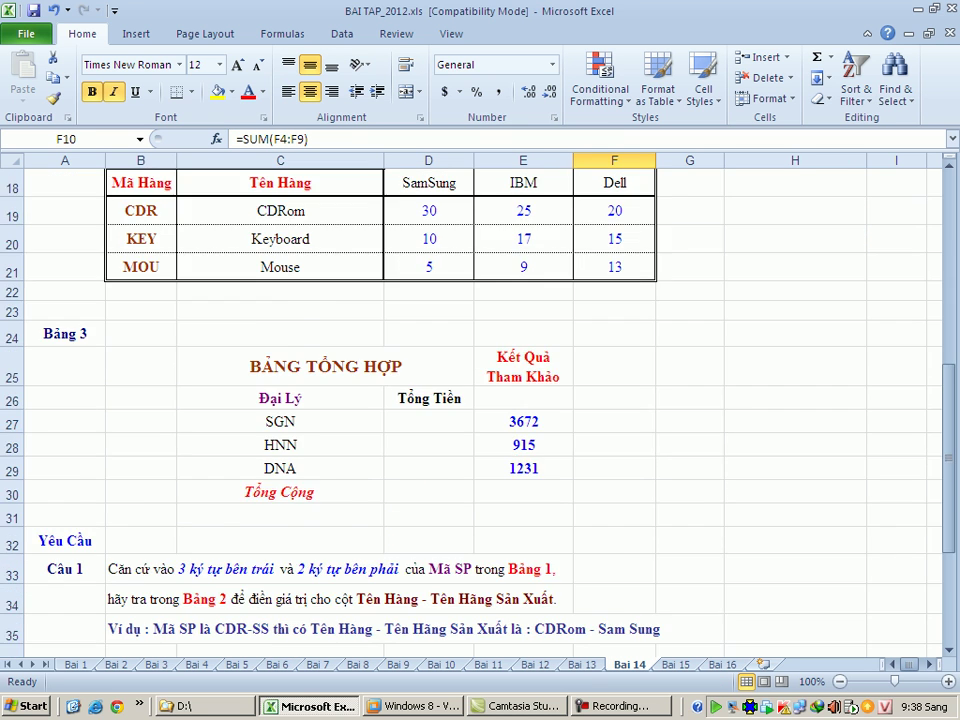
scroll(480, 400, "up", 1)
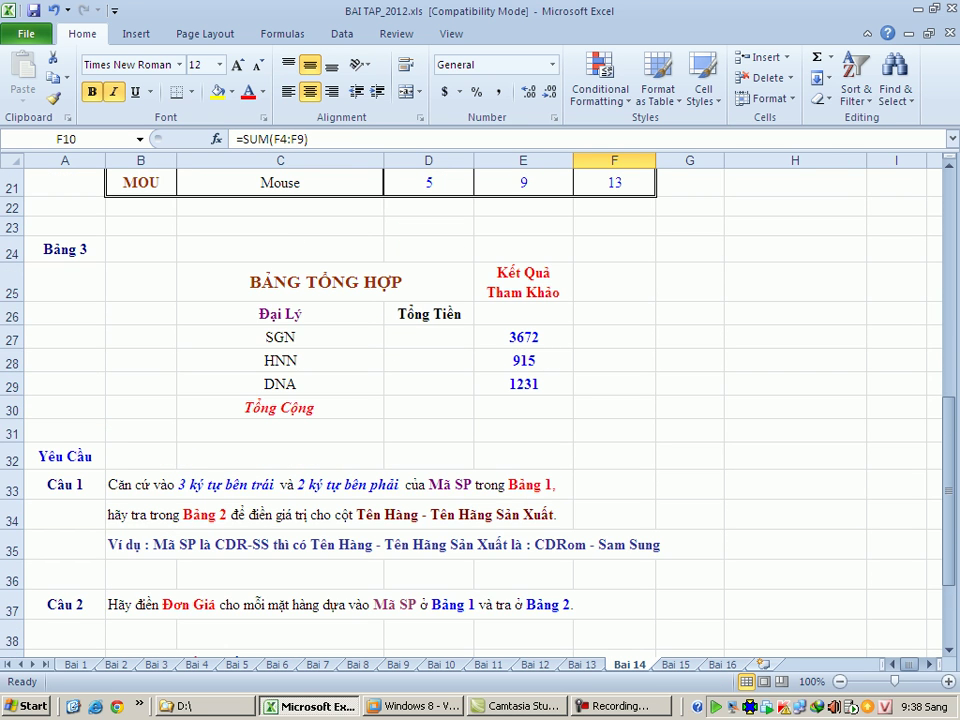
left_click(428, 337)
scroll(480, 400, "up", 7)
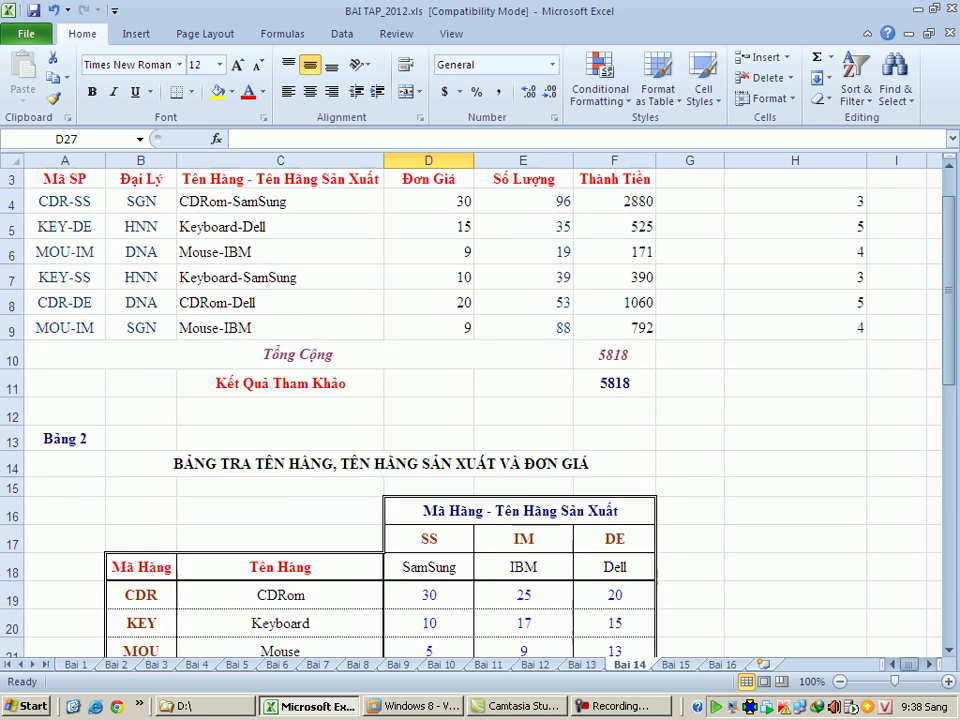
left_click_drag(140, 258, 140, 384)
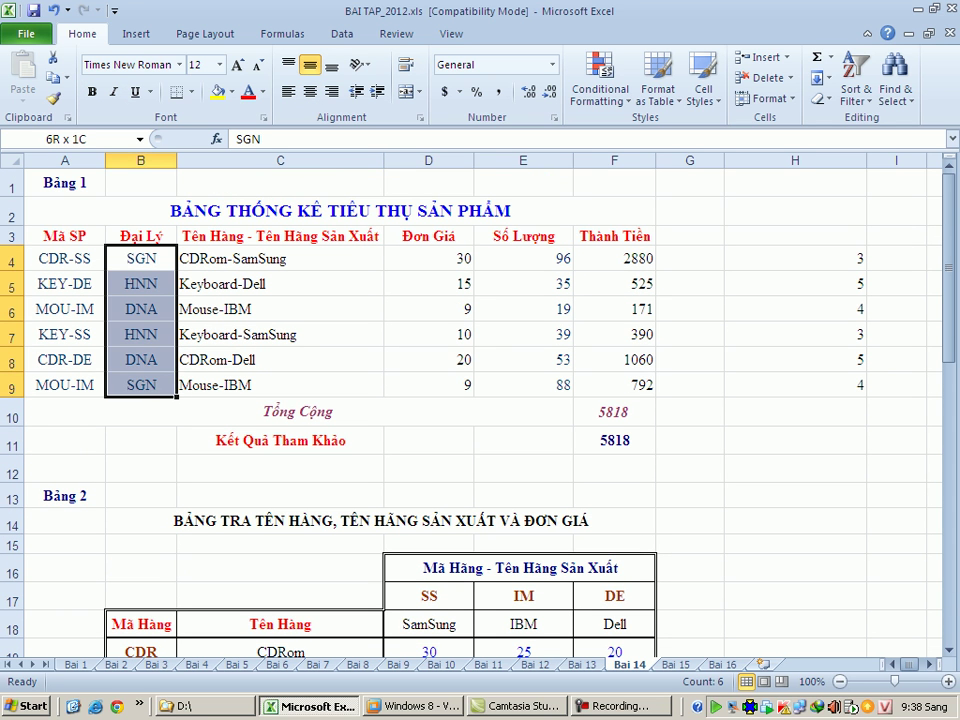
scroll(480, 410, "down", 7)
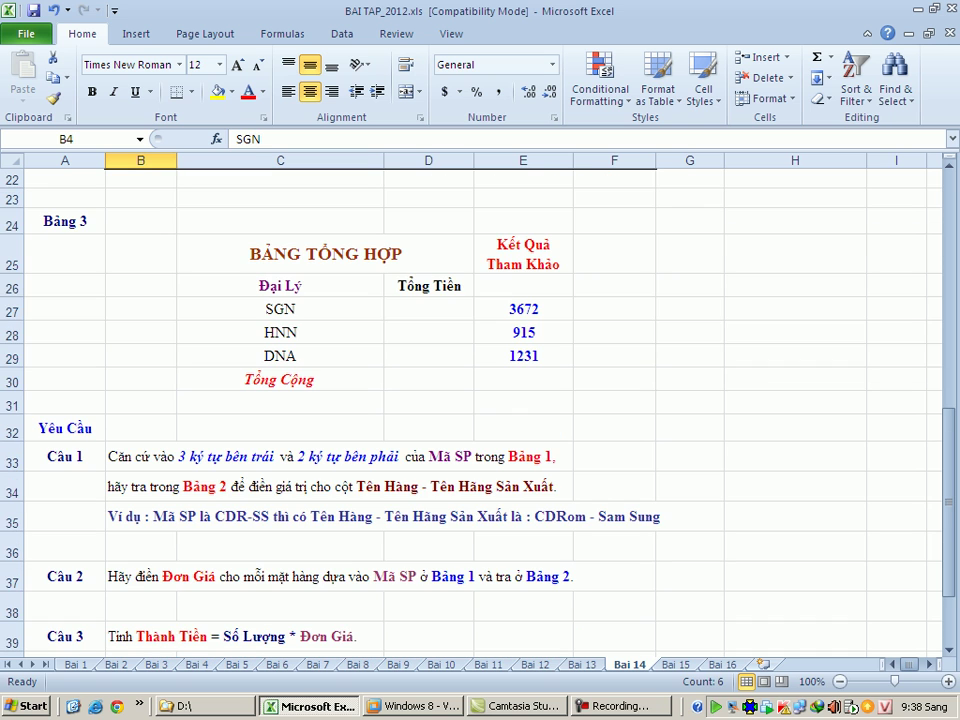
left_click(428, 309)
type("=s")
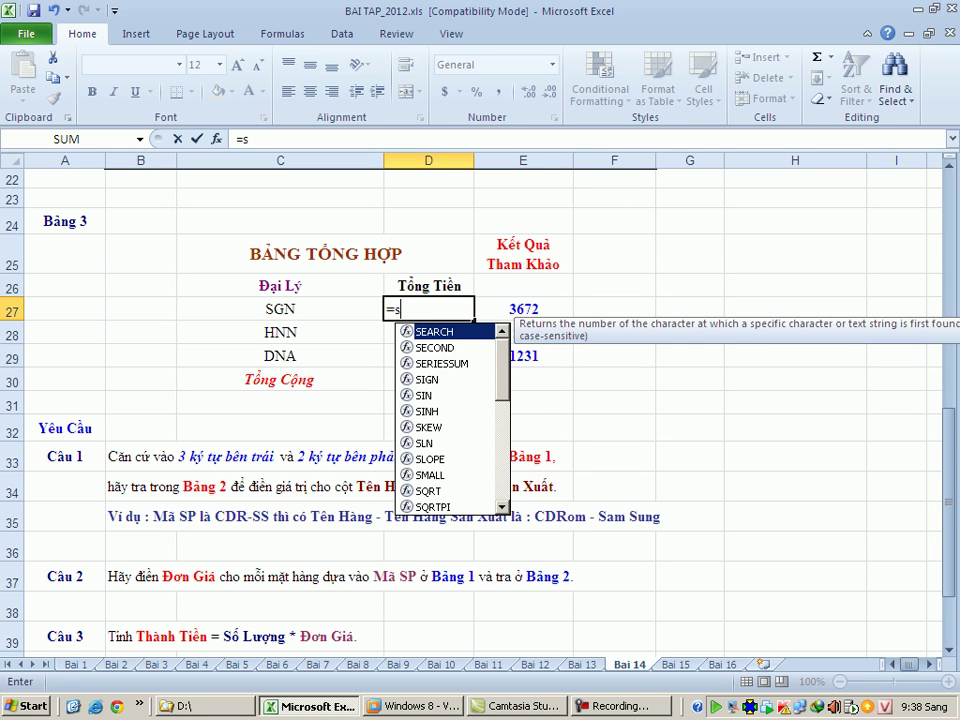
type("umi")
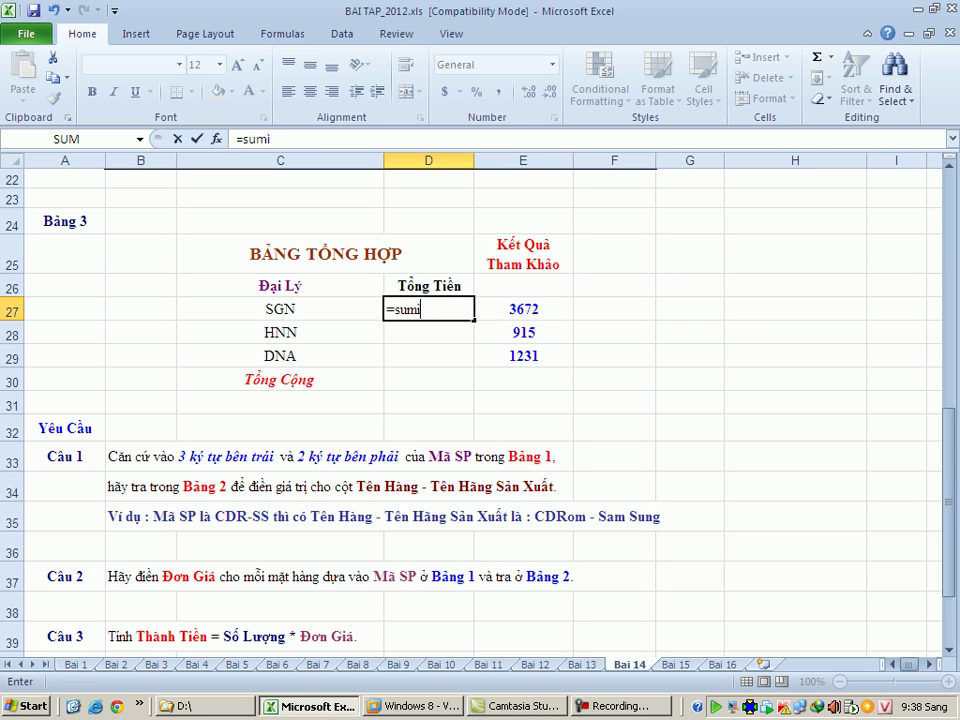
type("f(")
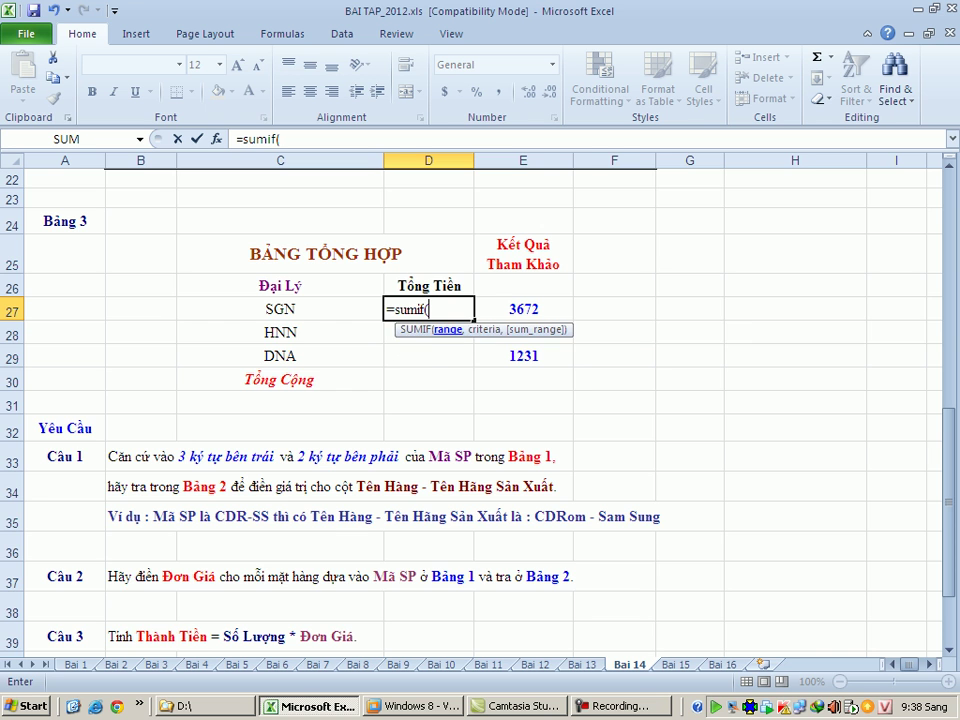
scroll(480, 400, "up", 4)
scroll(480, 400, "up", 3)
left_click_drag(140, 258, 150, 388)
key("F4")
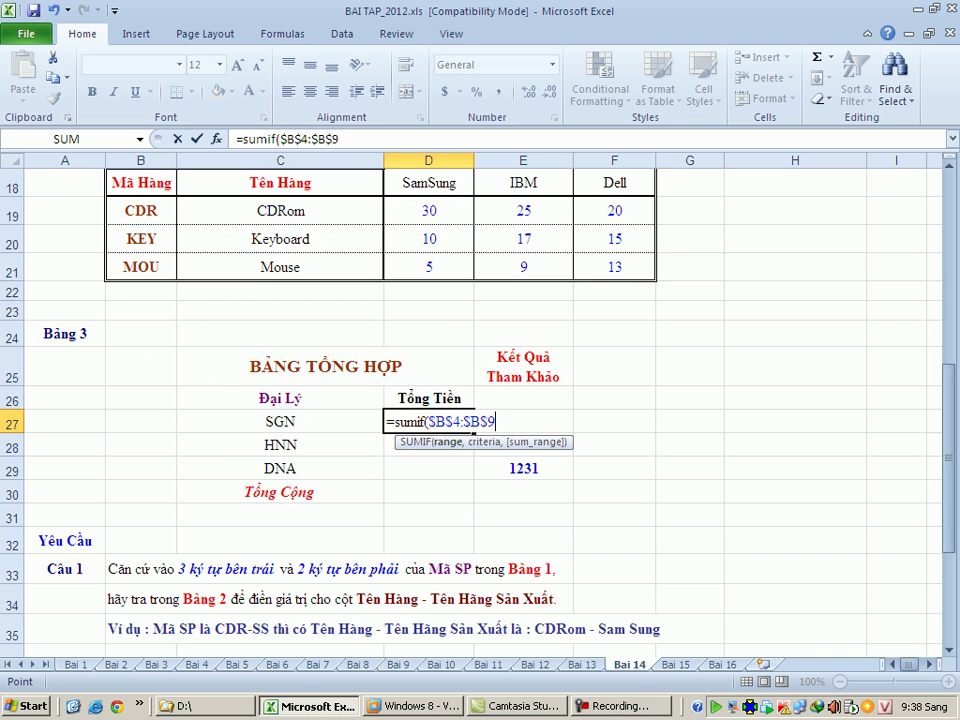
Use the dealer code in C27 as the criterion of the SUMIF formula.
type(",\"SG")
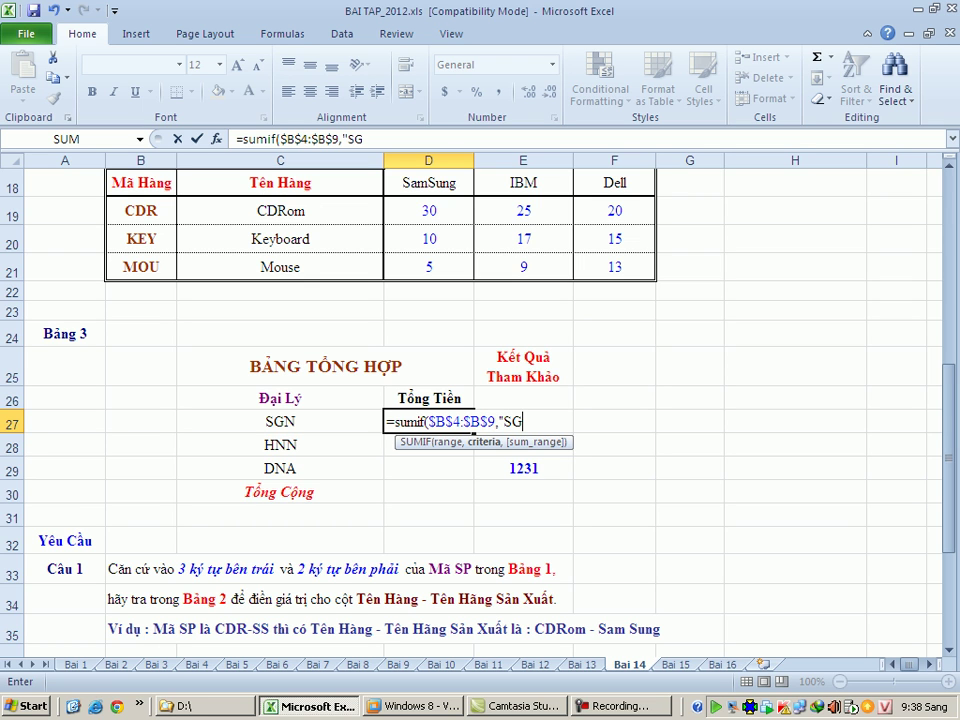
key("BackSpace")
key("BackSpace")
key("BackSpace")
left_click(280, 421)
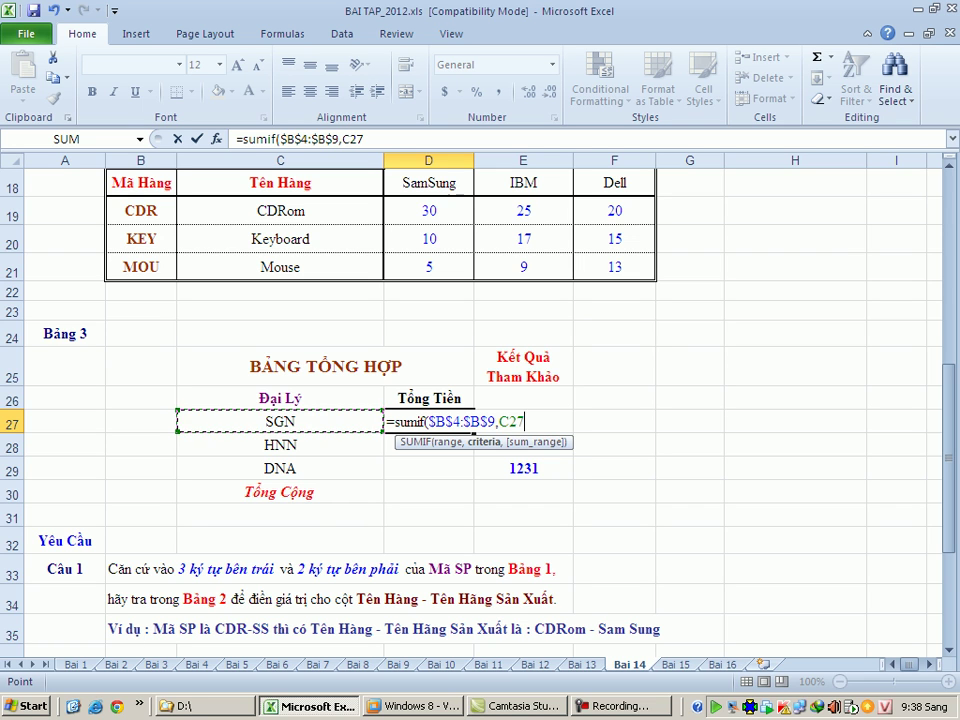
type(",")
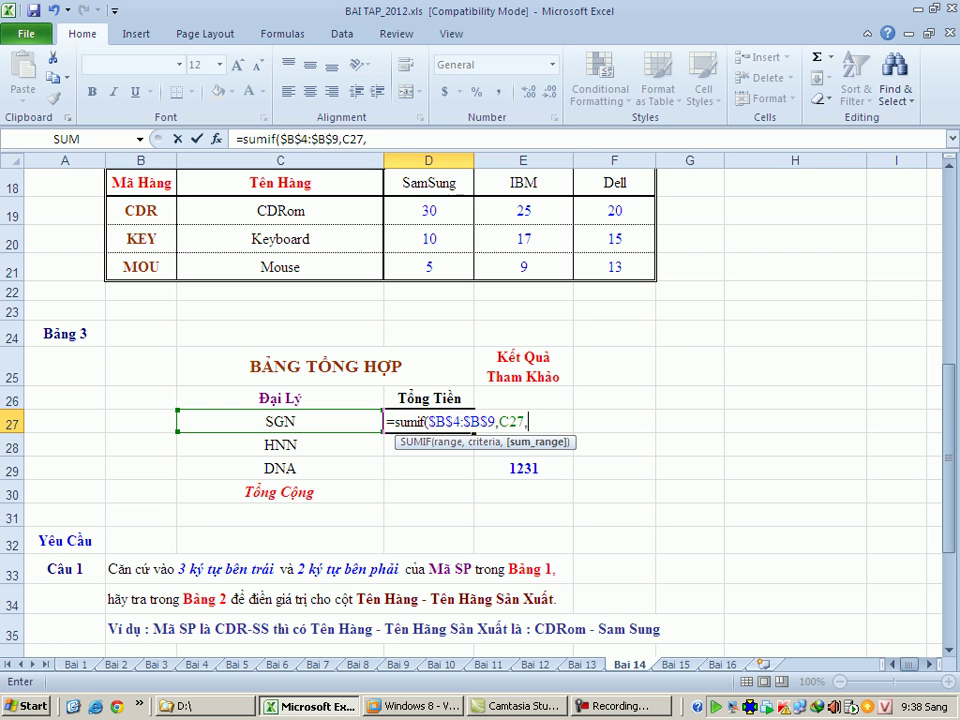
Complete the SUMIF formula with the absolute sum range $F$4:$F$9 and fill it from D27 down to D29.
scroll(480, 400, "up", 6)
left_click_drag(614, 258, 624, 388)
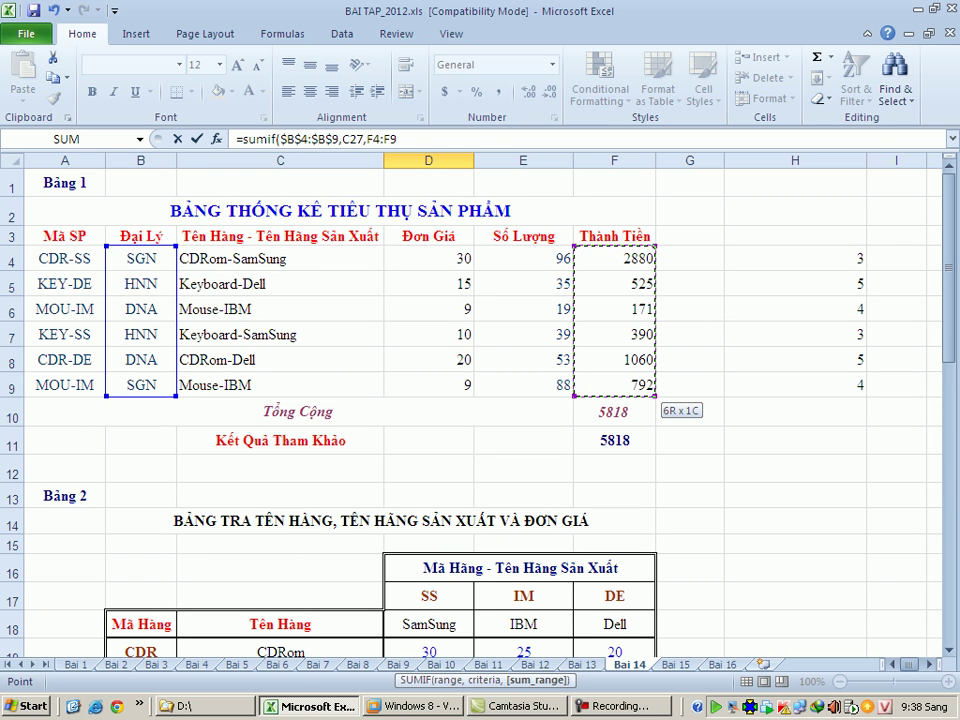
key("F4")
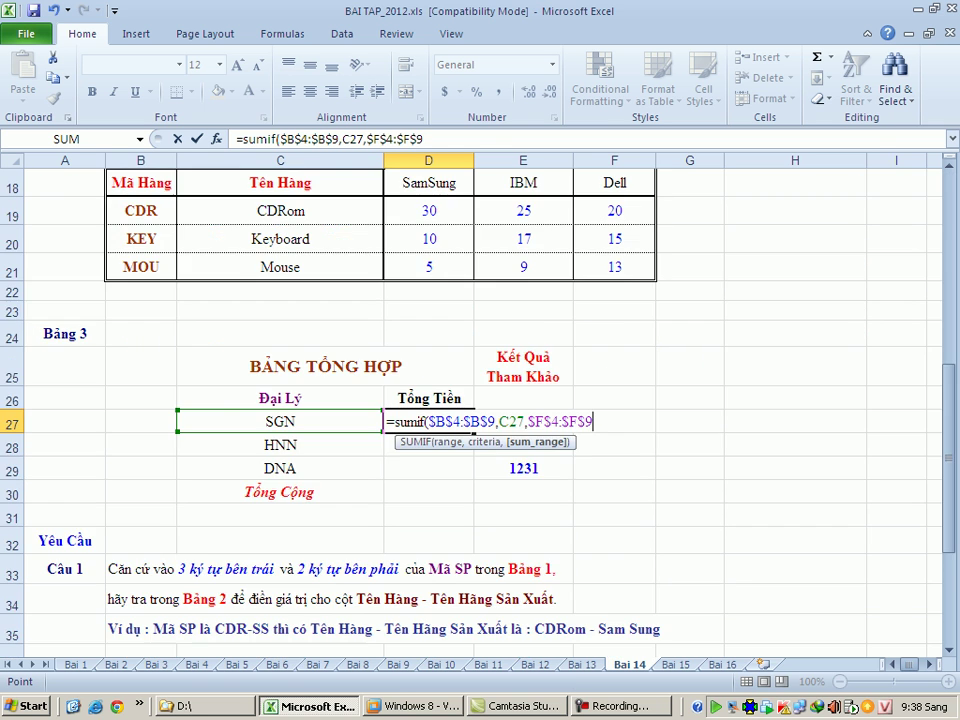
type(")")
key("Return")
key("Up")
left_click_drag(473, 432, 470, 476)
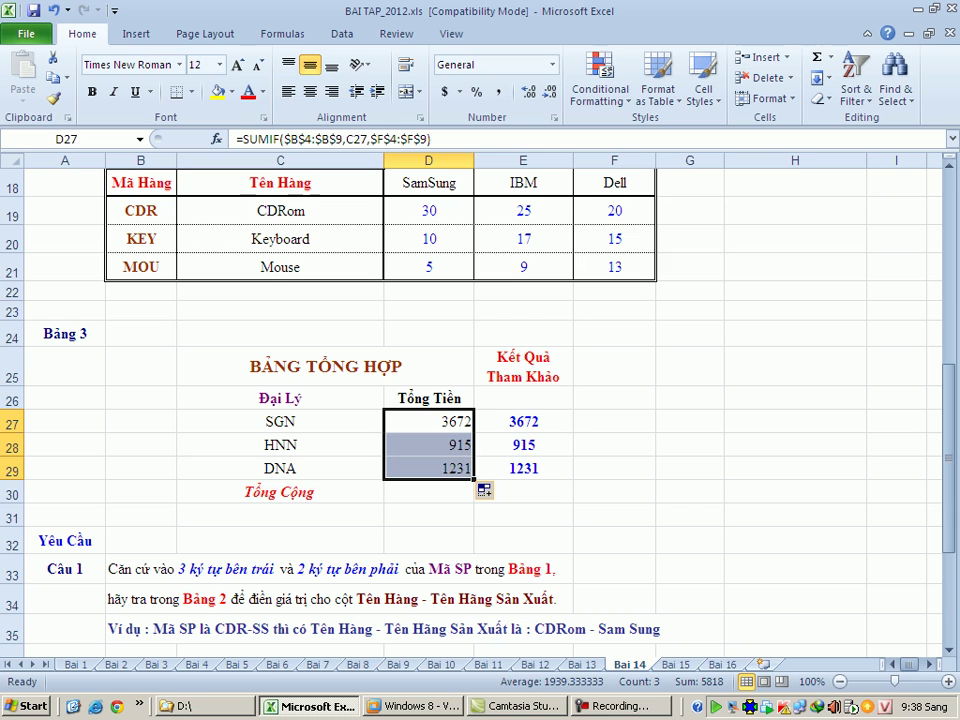
Add a trailing space to the dealer code SGN in C27 to test its effect on the SUMIF in D27.
key("Down")
key("Right")
key("Up")
key("Left")
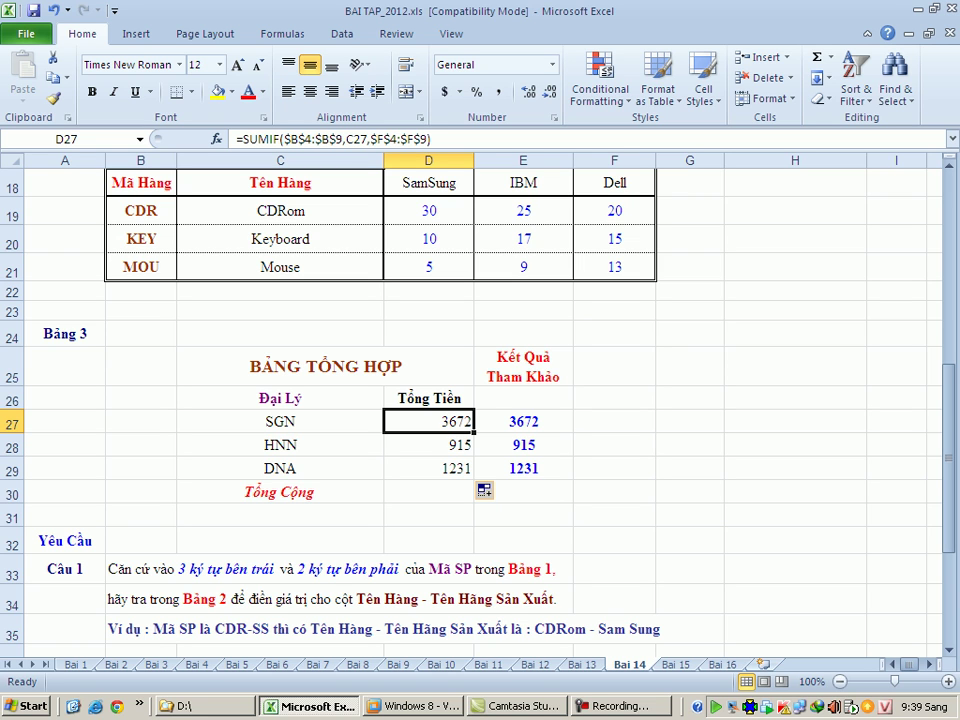
key("Left")
key("F2")
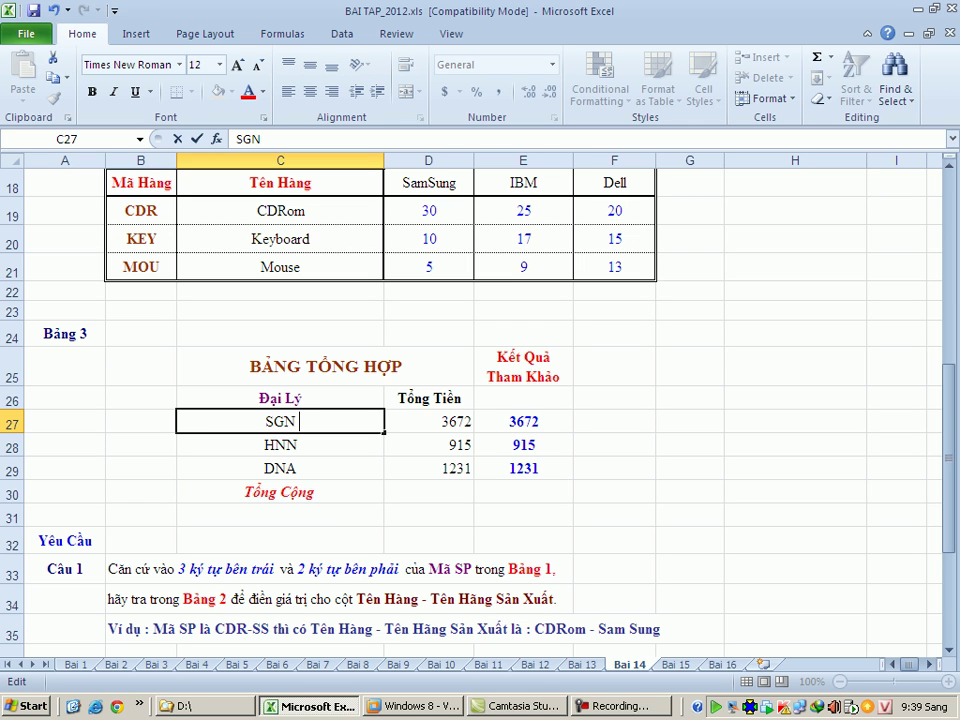
key("Return")
key("Up")
key("Right")
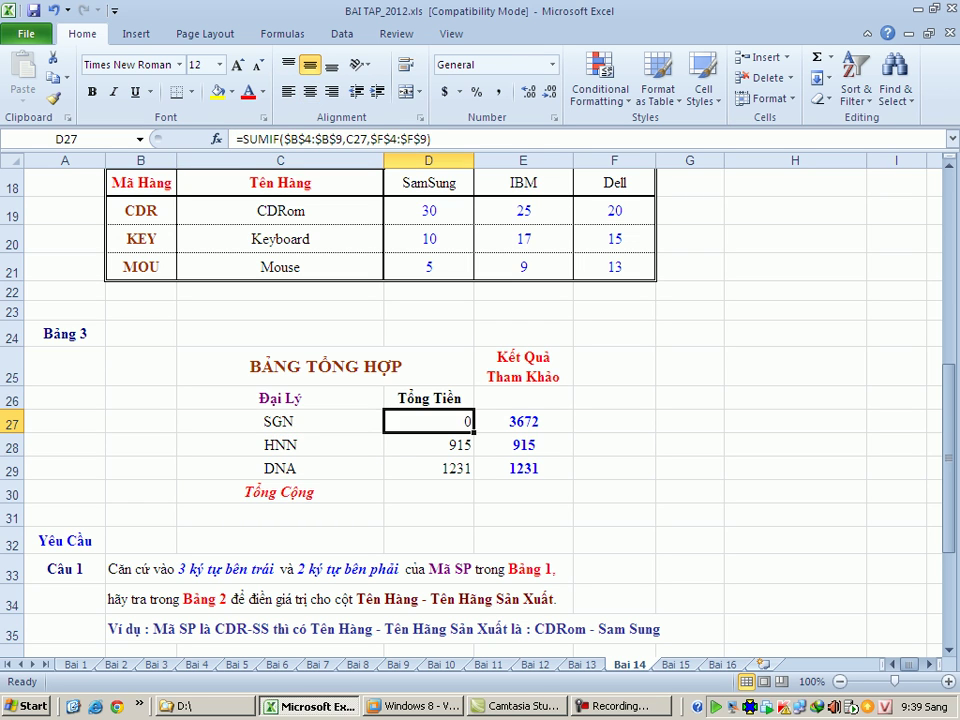
Remove the trailing space from the dealer code SGN in C27 and recheck the formula cell D27.
key("Left")
key("F2")
key("BackSpace")
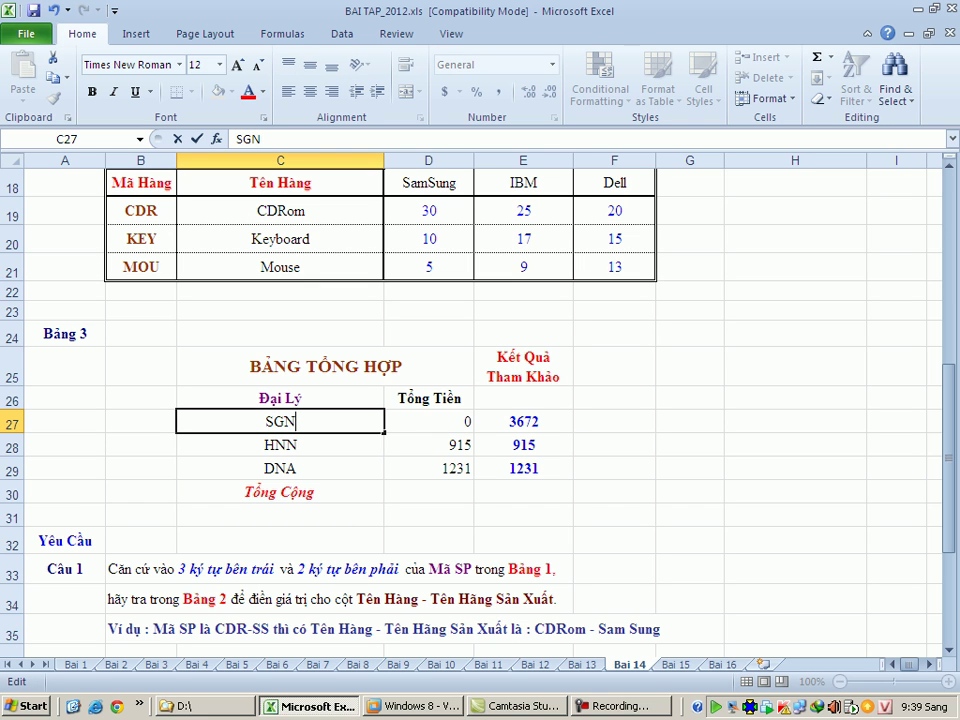
key("Return")
key("Up")
key("Right")
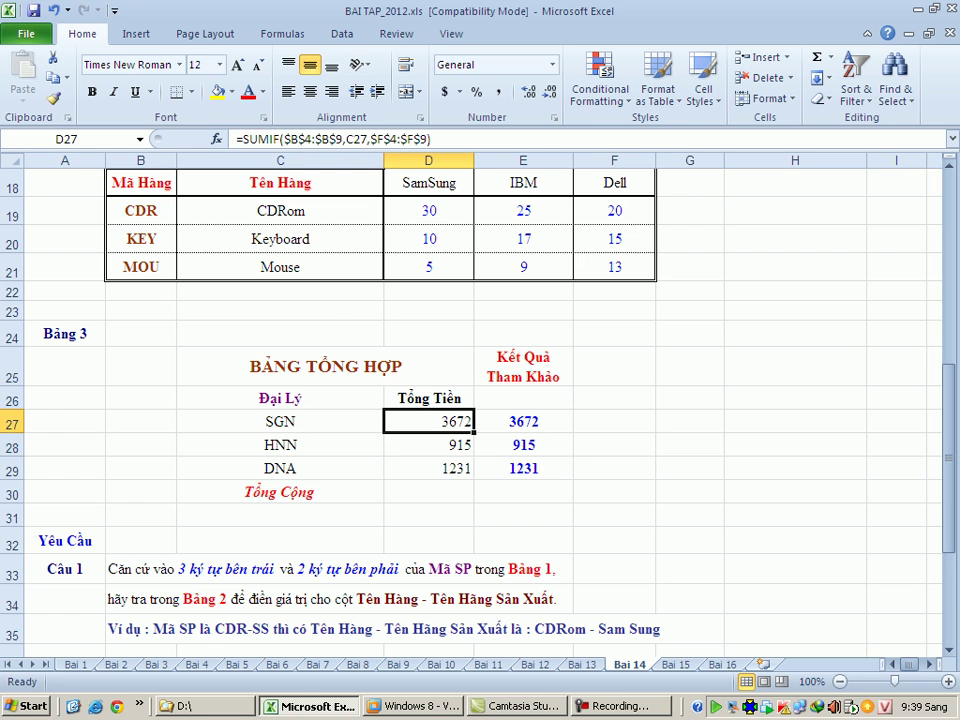
Look over the Đơn Giá formula in D4, then examine the tables and Câu 1 requirements on sheet Bai 15.
scroll(480, 400, "up", 6)
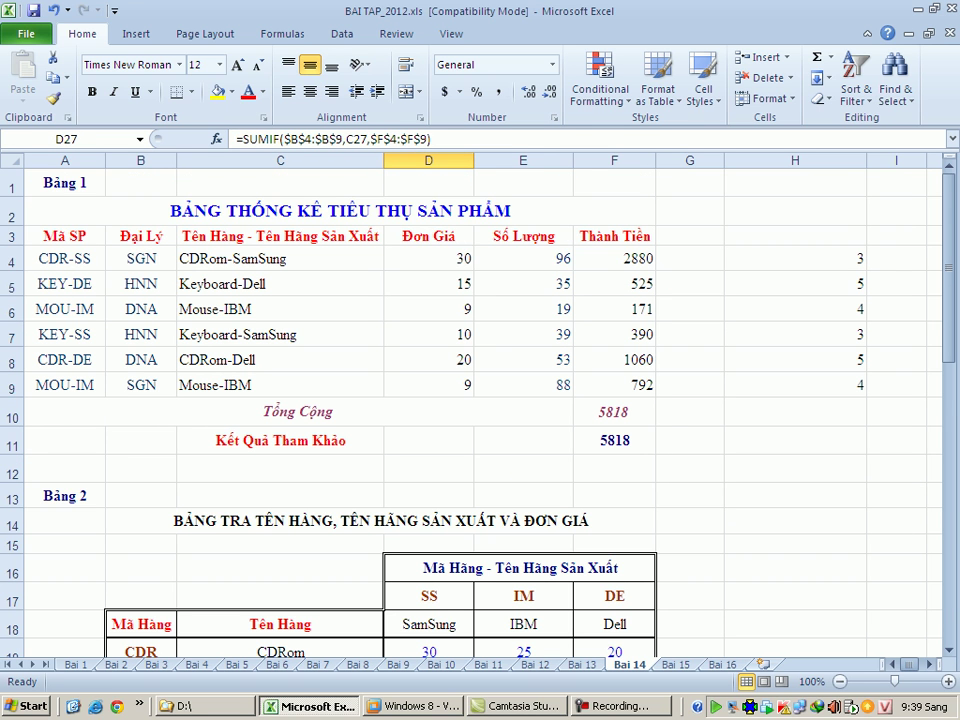
left_click(428, 258)
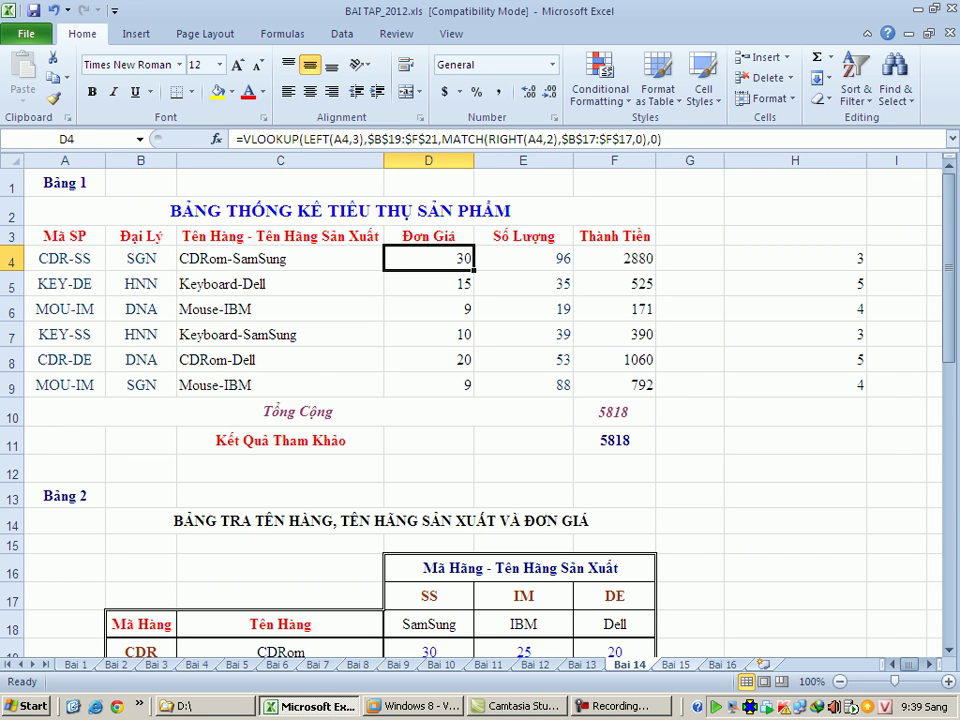
key("ctrl+Page_Down")
scroll(480, 400, "down", 1)
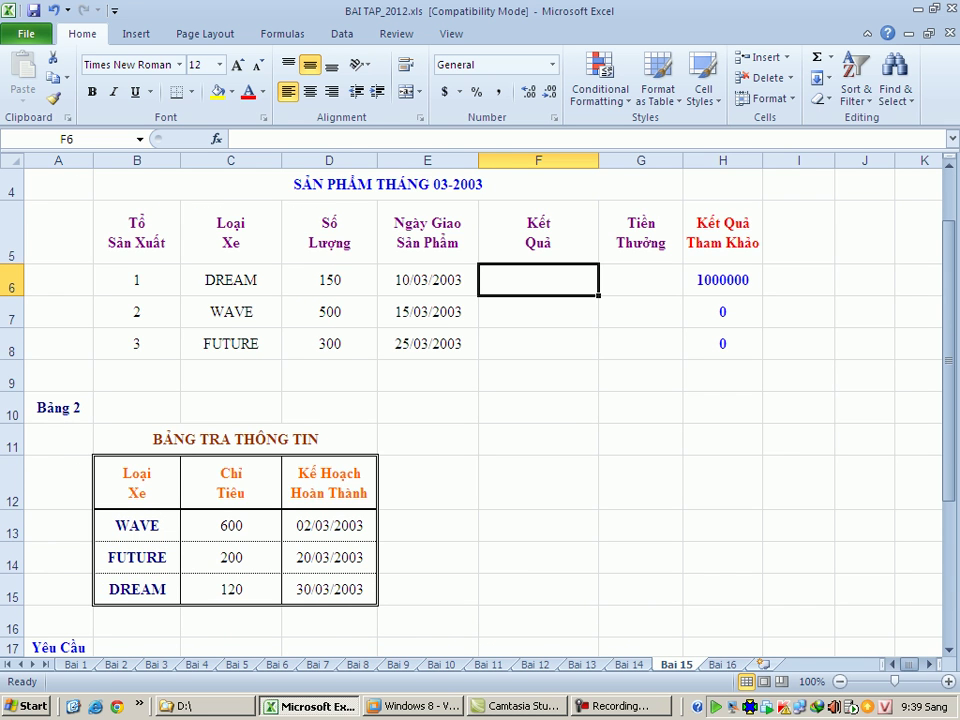
scroll(480, 400, "down", 2)
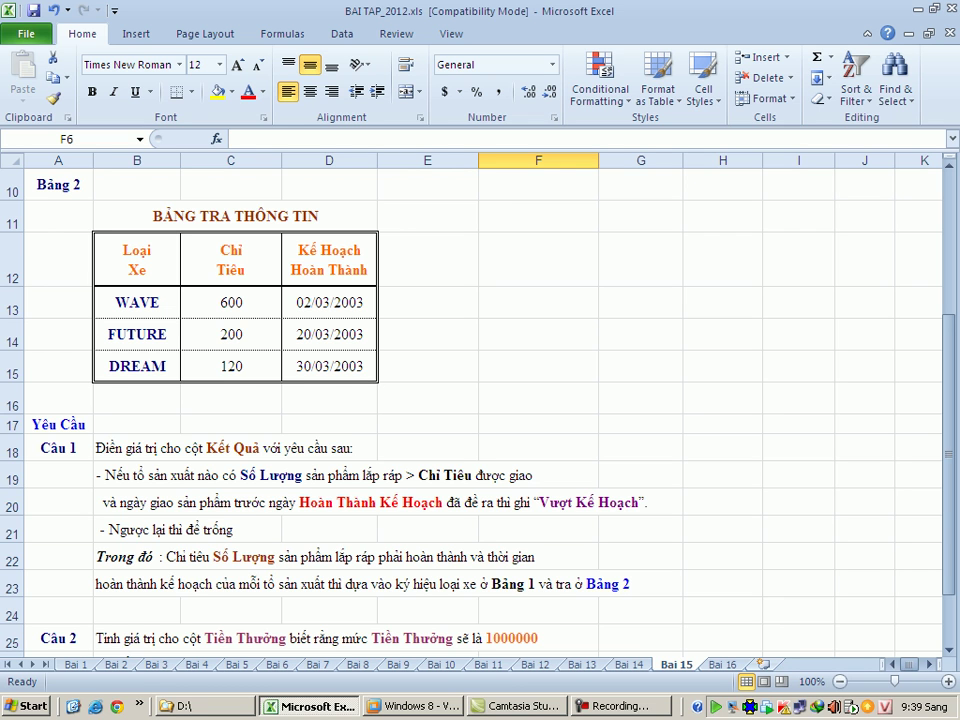
scroll(480, 400, "up", 1)
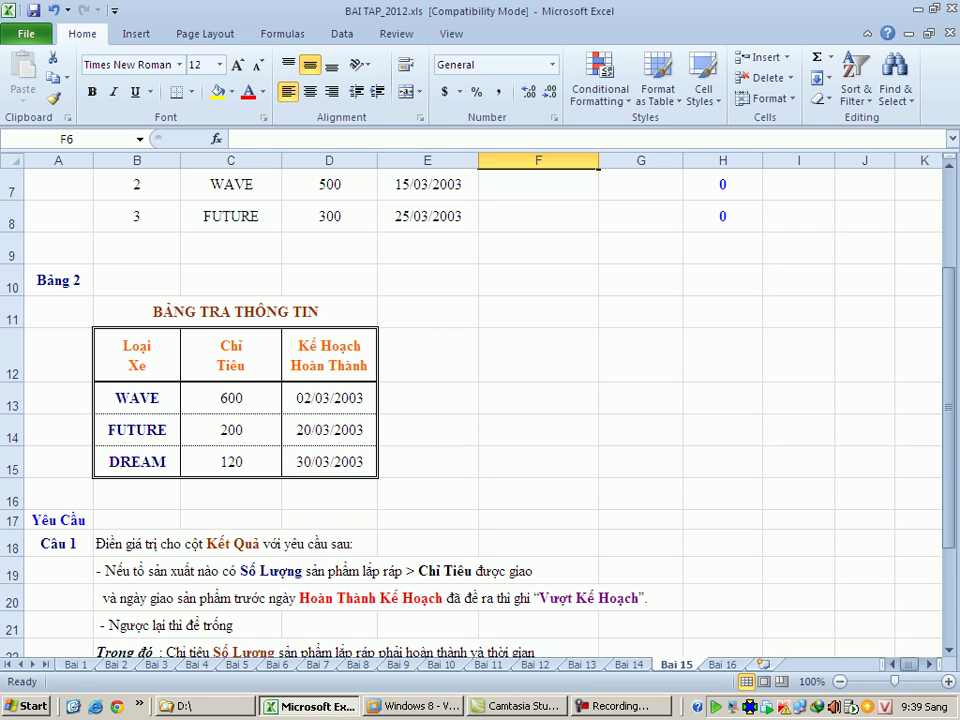
scroll(480, 400, "up", 2)
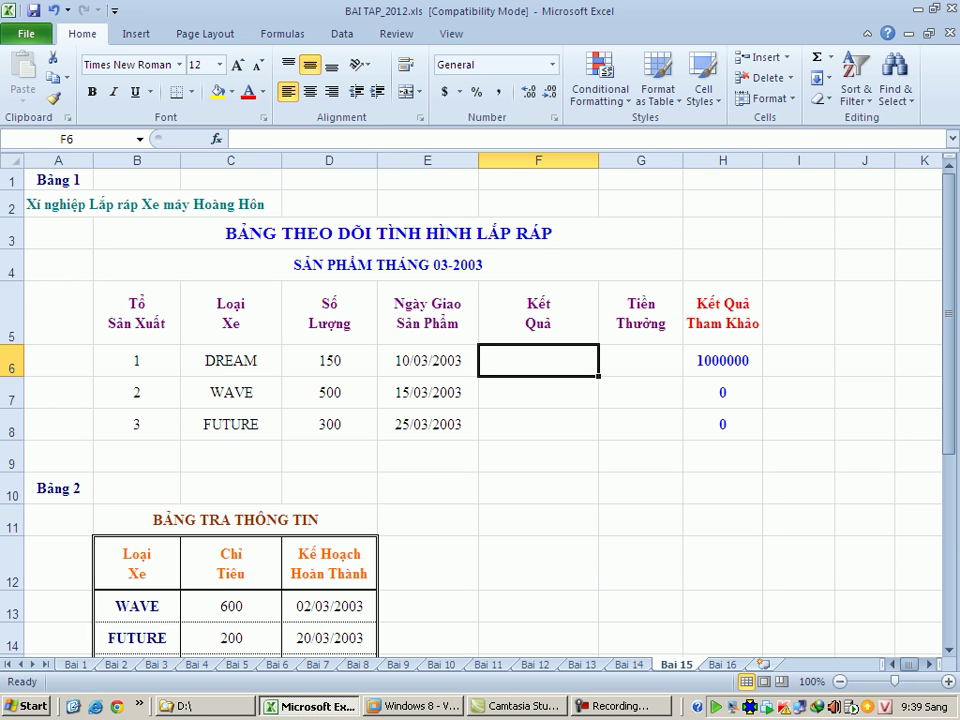
End the running NetSupport screen show and dismiss the client disconnection notice in the NetSupport window.
right_click(717, 706)
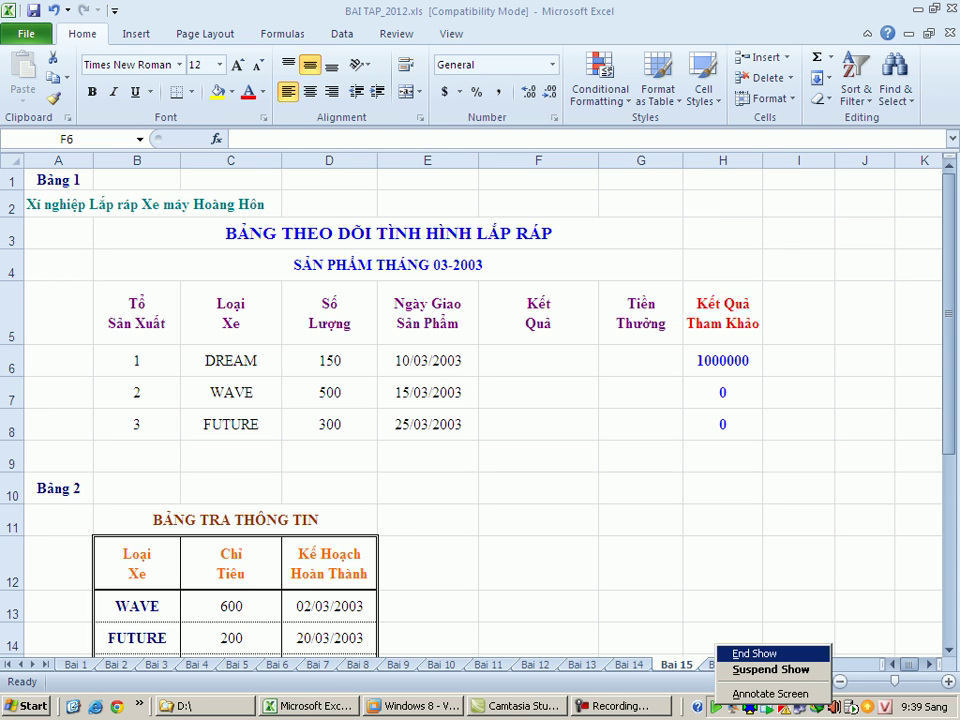
left_click(755, 653)
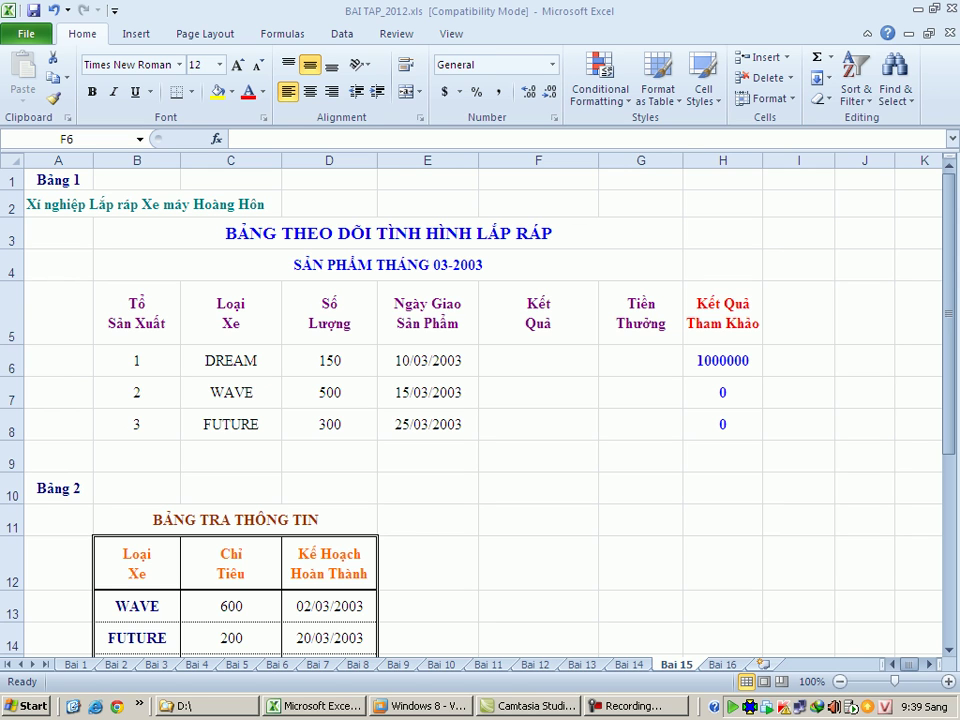
key("alt+Tab")
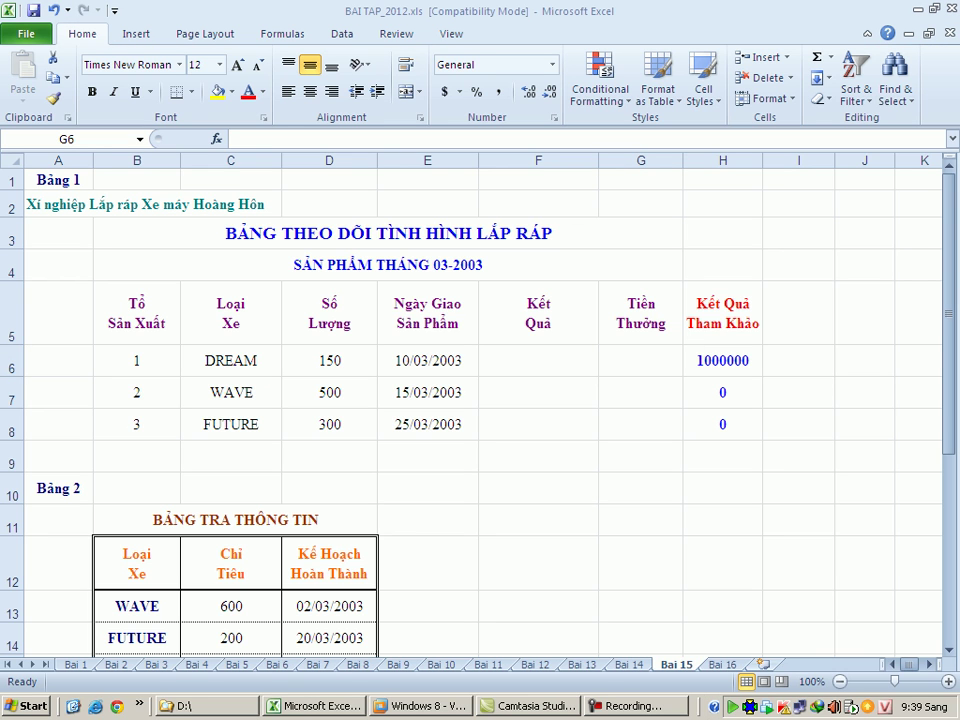
key("Return")
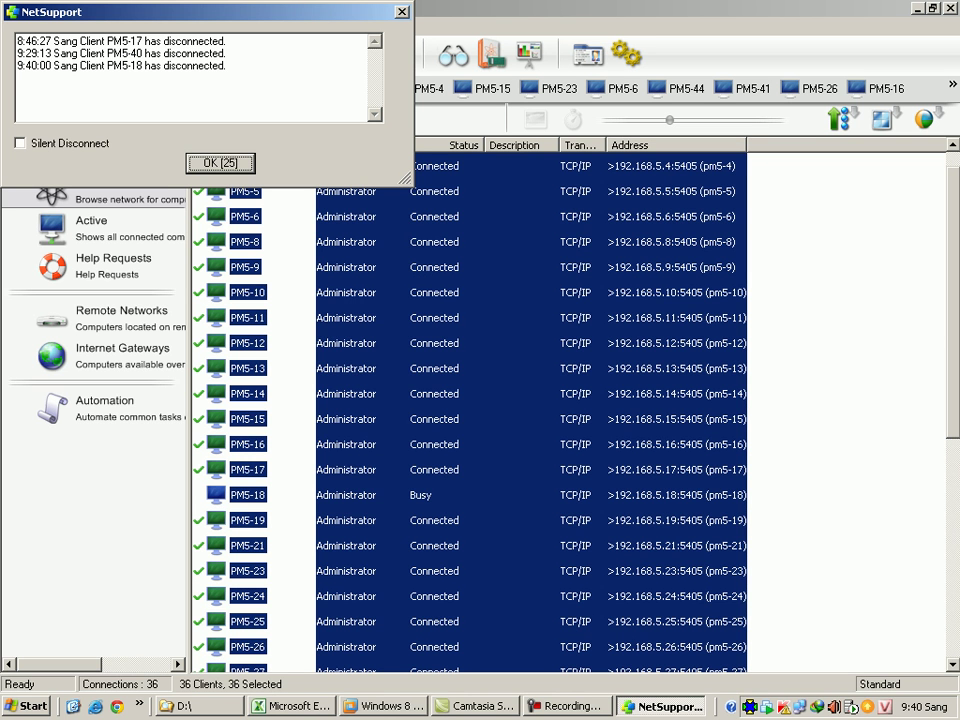
key("Return")
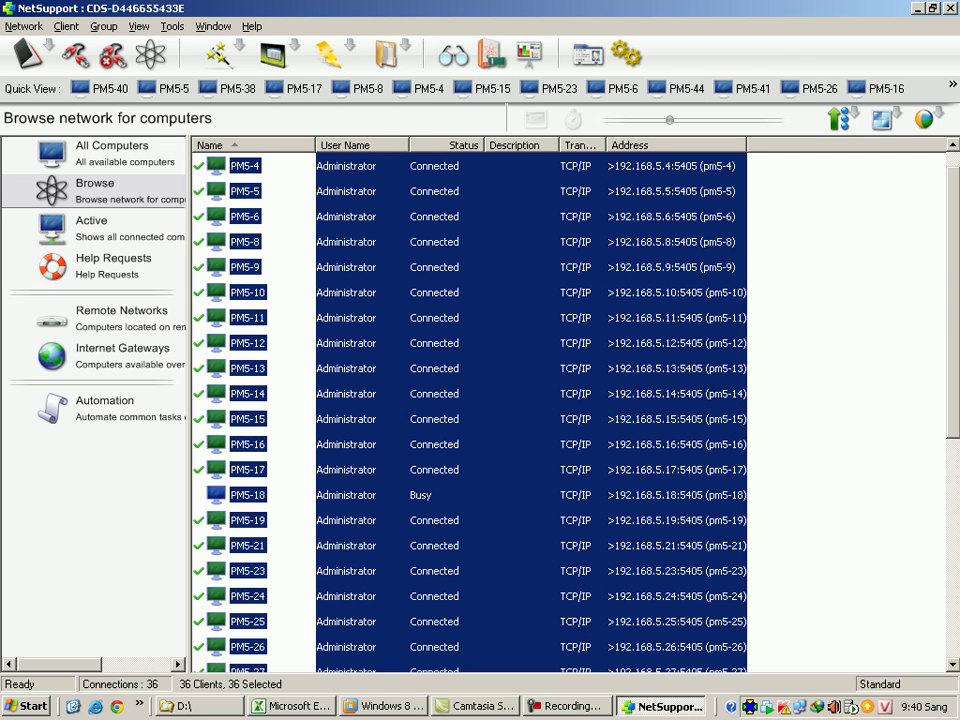
Start a new NetSupport show of the whole desktop for the group of selected clients.
mouse_move(952, 303)
left_mouse_down()
mouse_move(952, 522)
mouse_move(952, 288)
left_mouse_up()
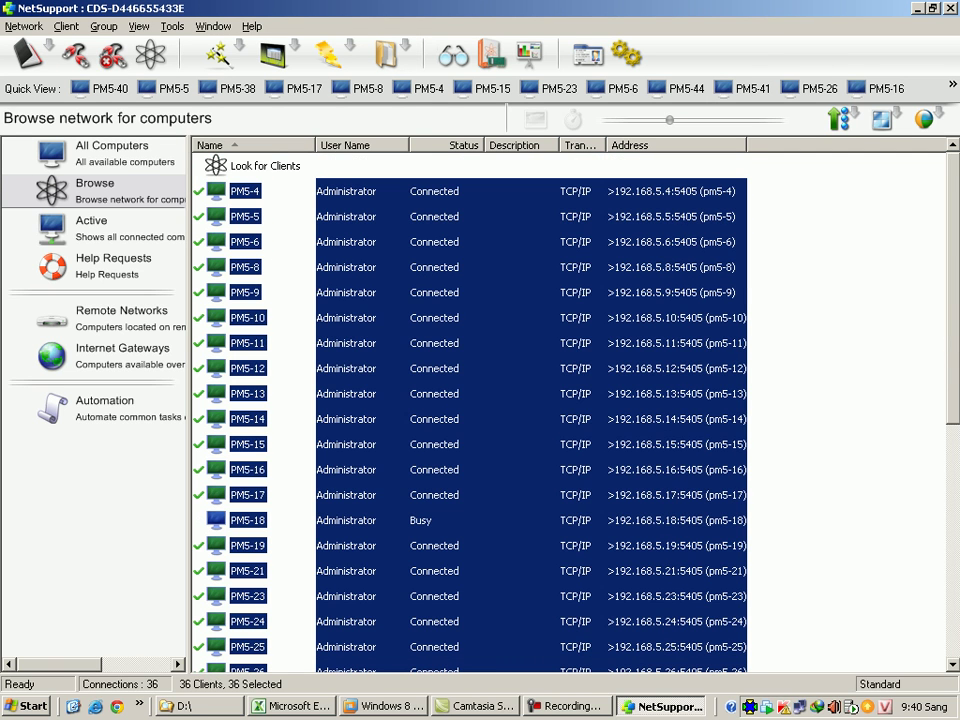
left_click(529, 54)
left_click(316, 217)
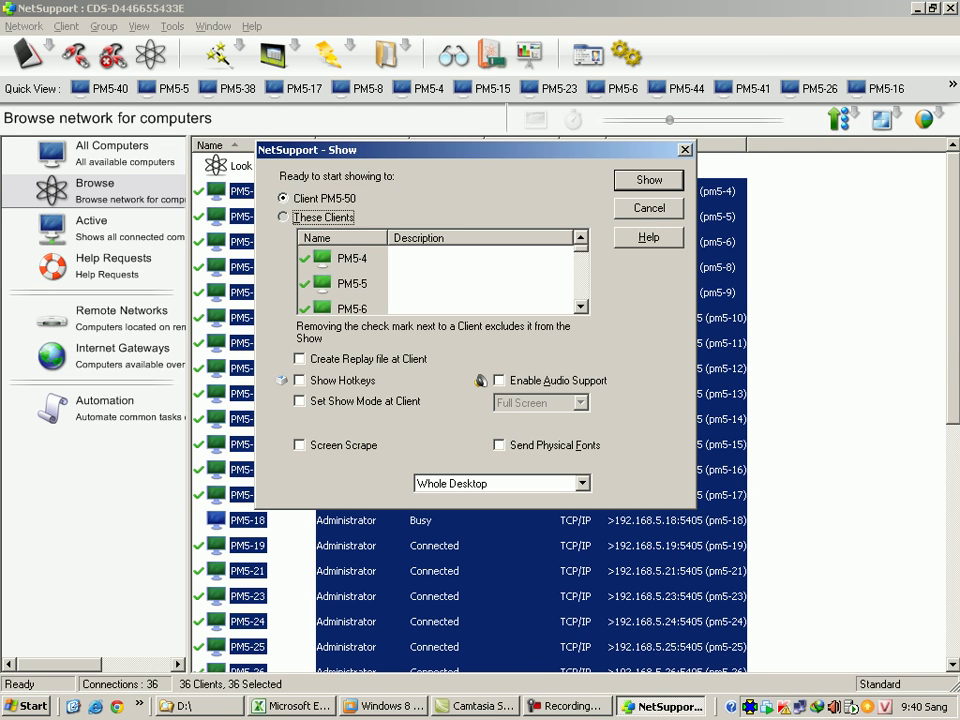
key("Return")
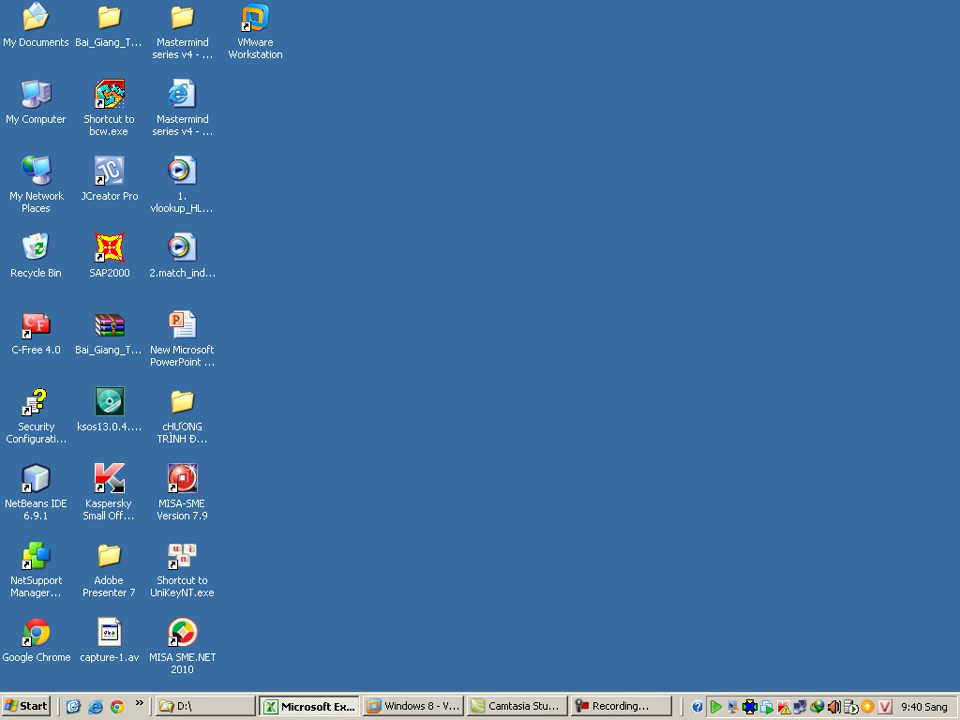
left_click(621, 706)
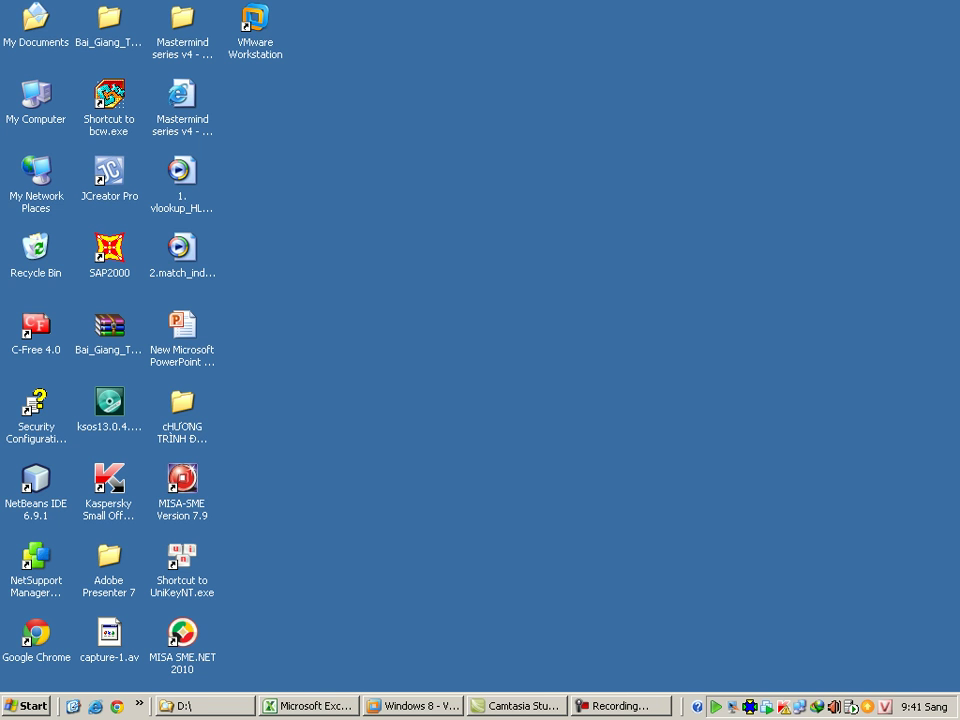
Switch back to Excel, reread the Câu 1 requirements and begin an IF formula in Kết Quả cell F6.
key("alt+Tab")
left_click(538, 360)
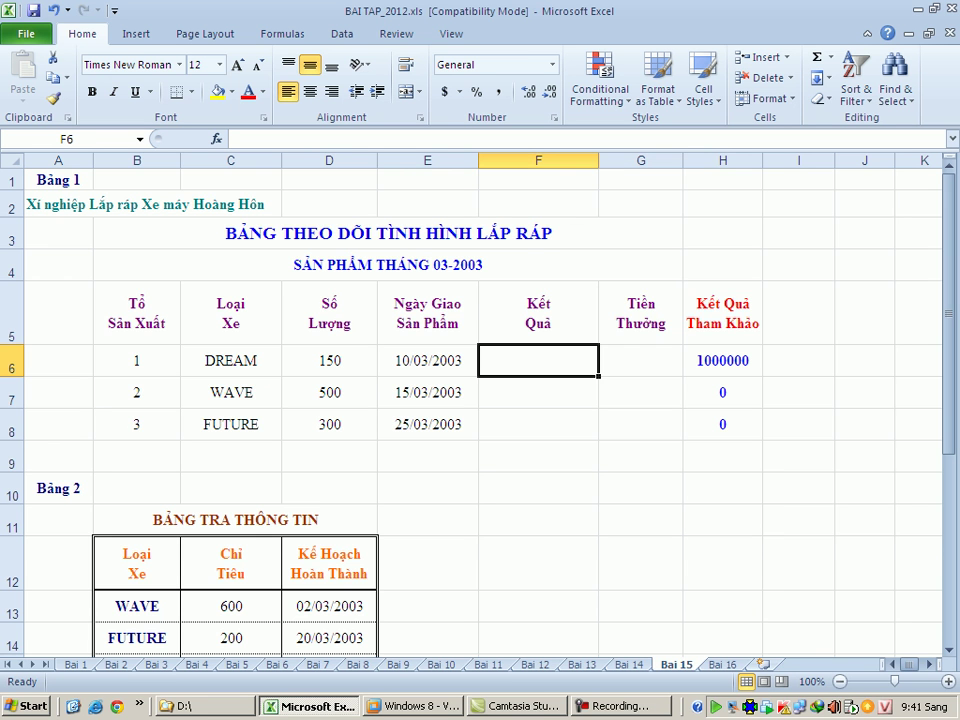
scroll(538, 360, "down", 3)
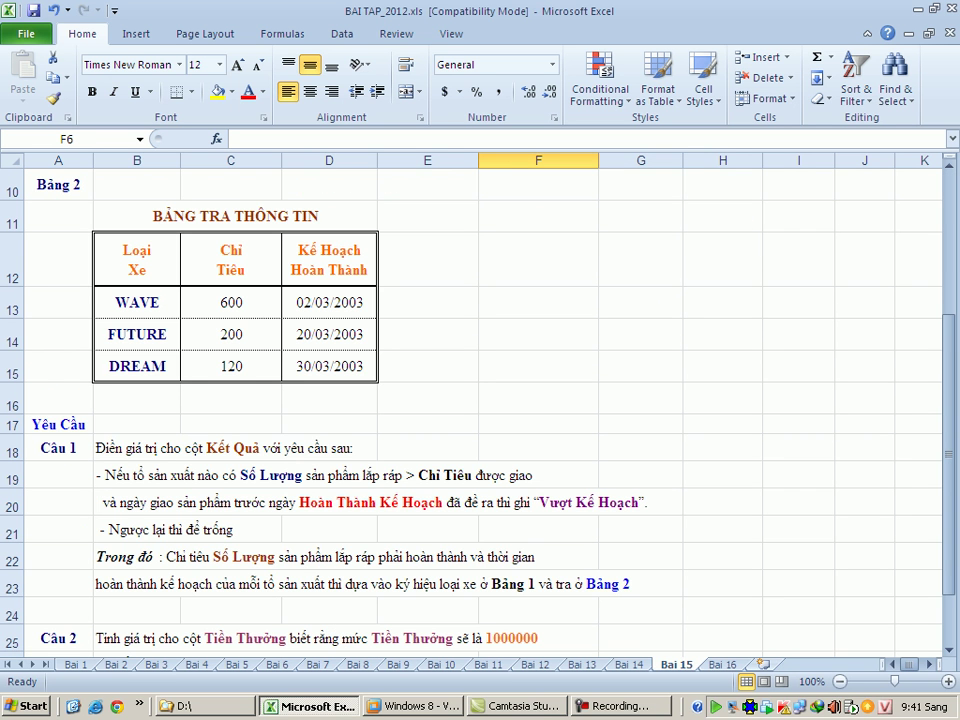
scroll(480, 400, "up", 1)
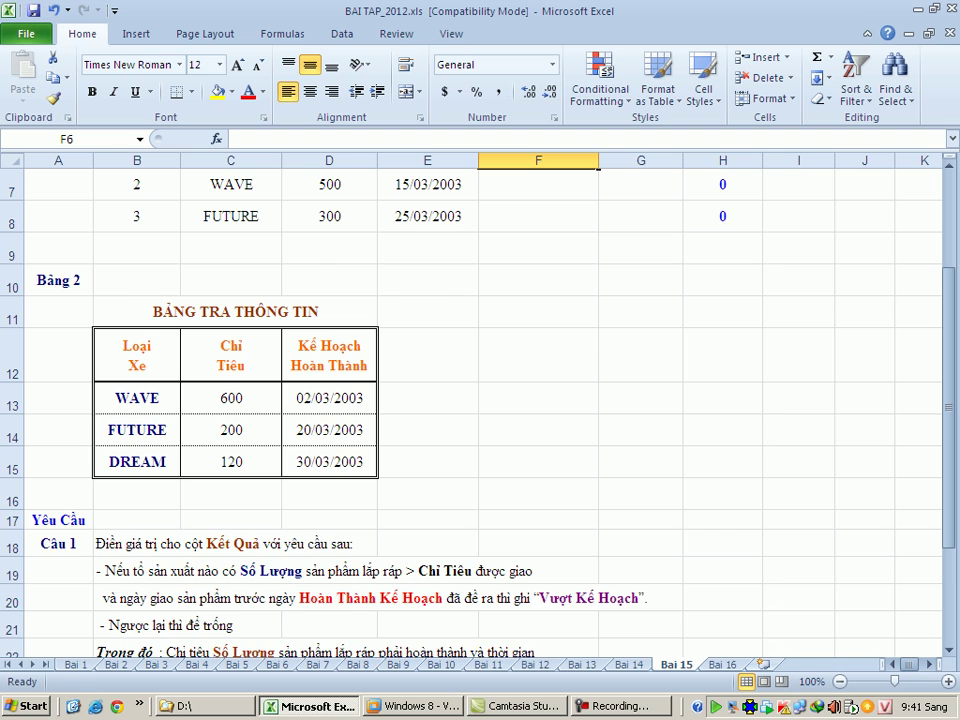
scroll(480, 400, "up", 2)
type("=")
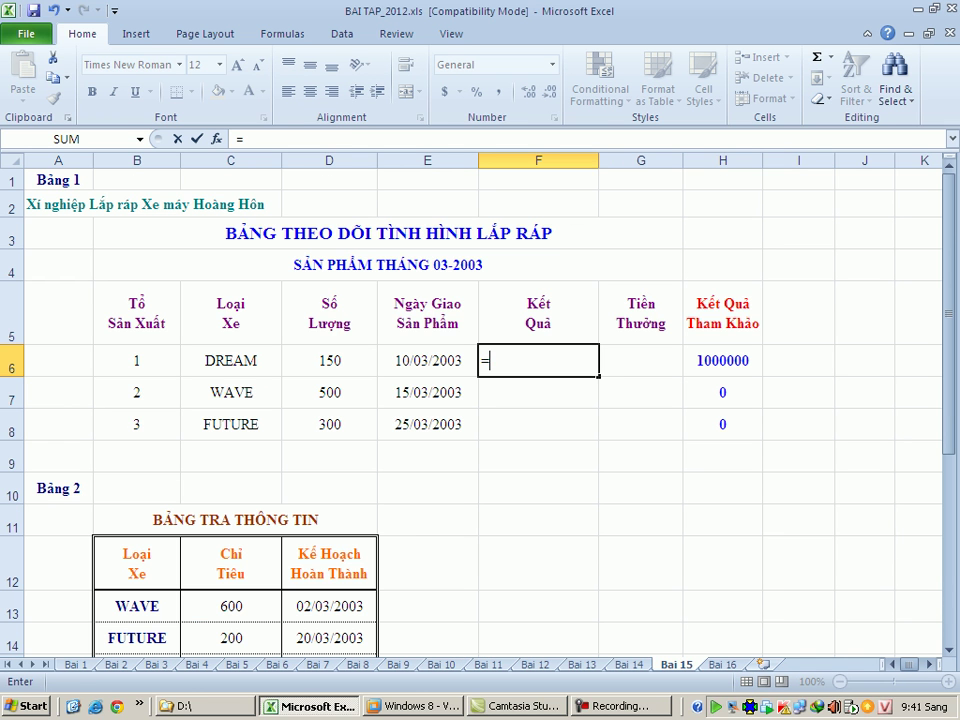
type("if(")
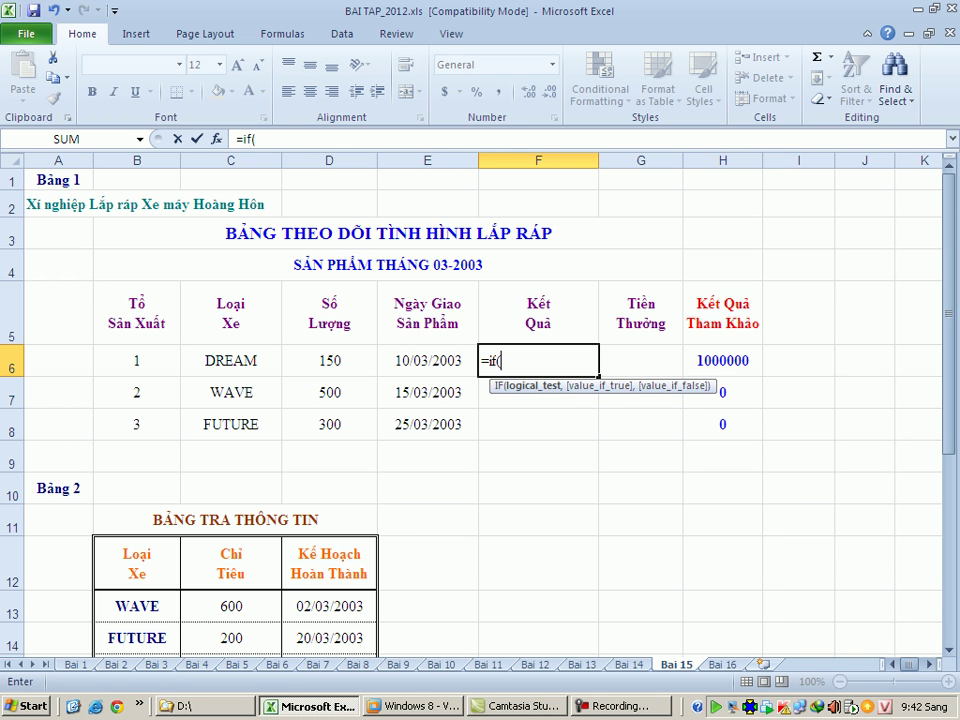
Set up the IF condition in F6 to test whether the Số Lượng in D6 is greater than a VLOOKUP result.
left_click(329, 360)
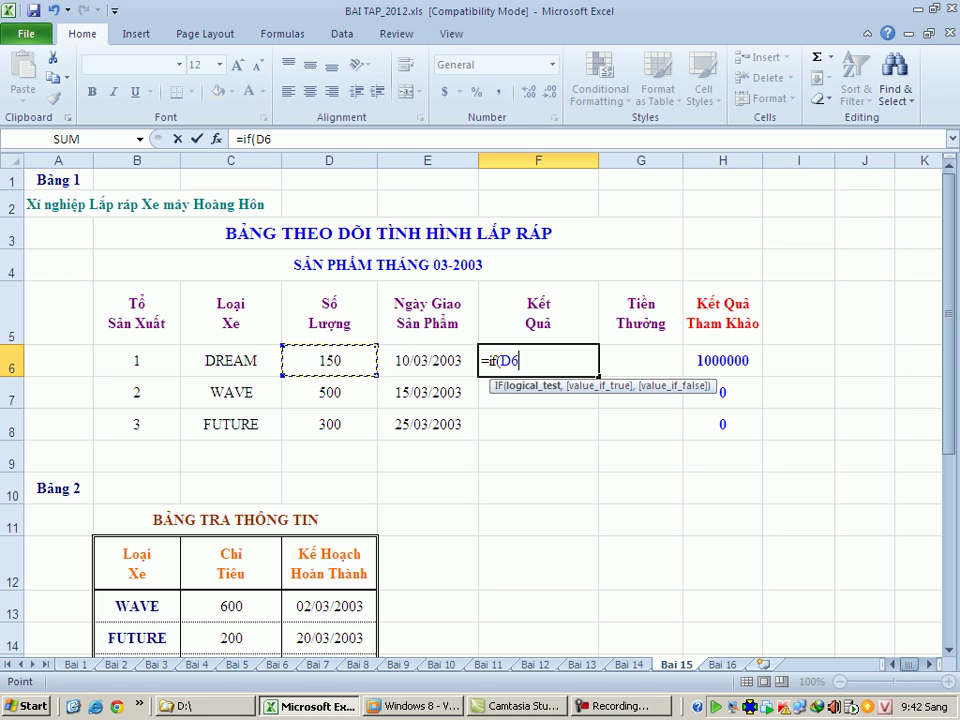
left_click_drag(948, 315, 948, 487)
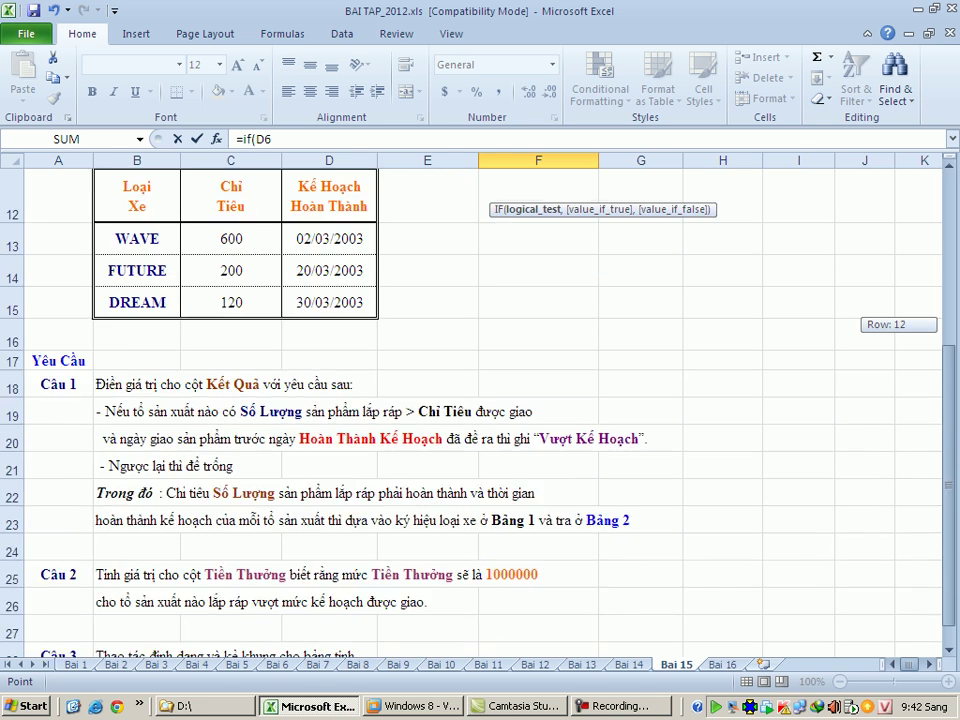
left_click_drag(948, 370, 948, 200)
type(">")
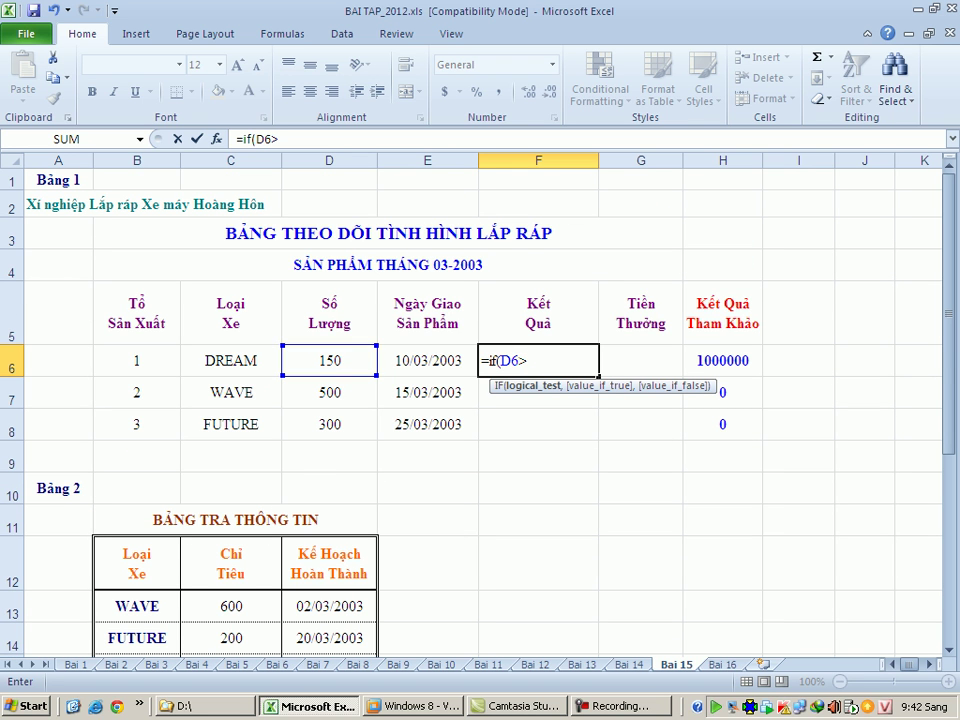
type("v")
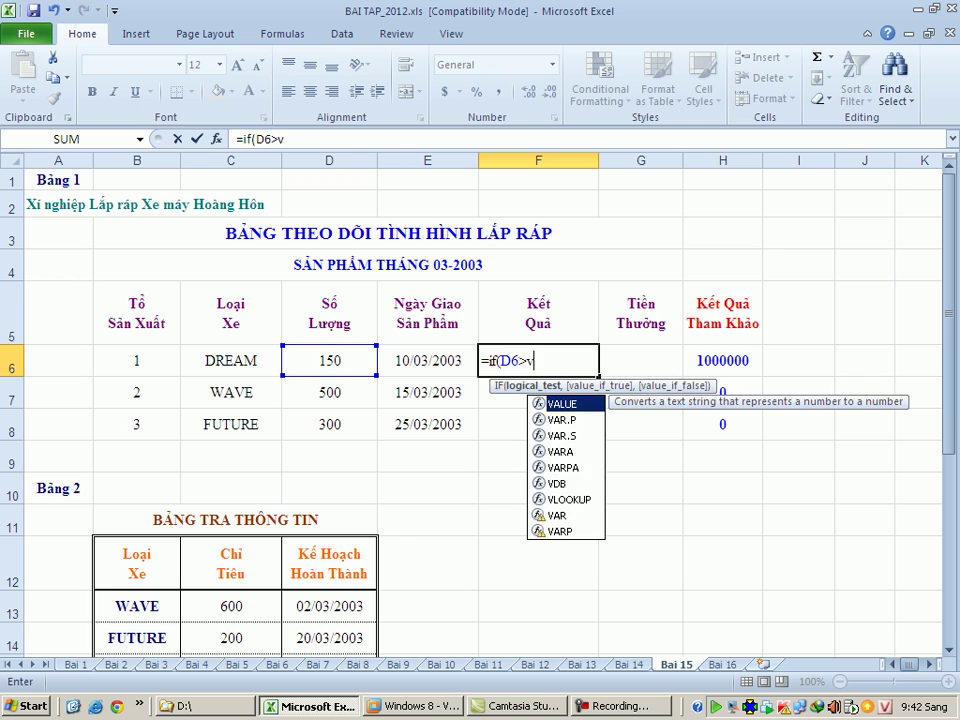
type("loo")
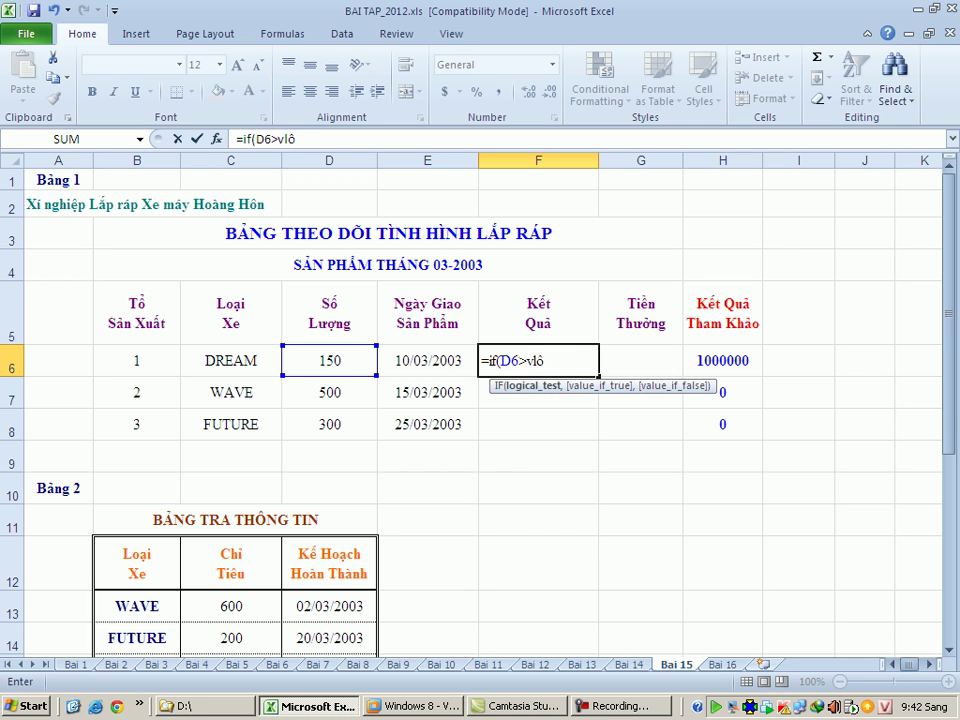
type("kup(")
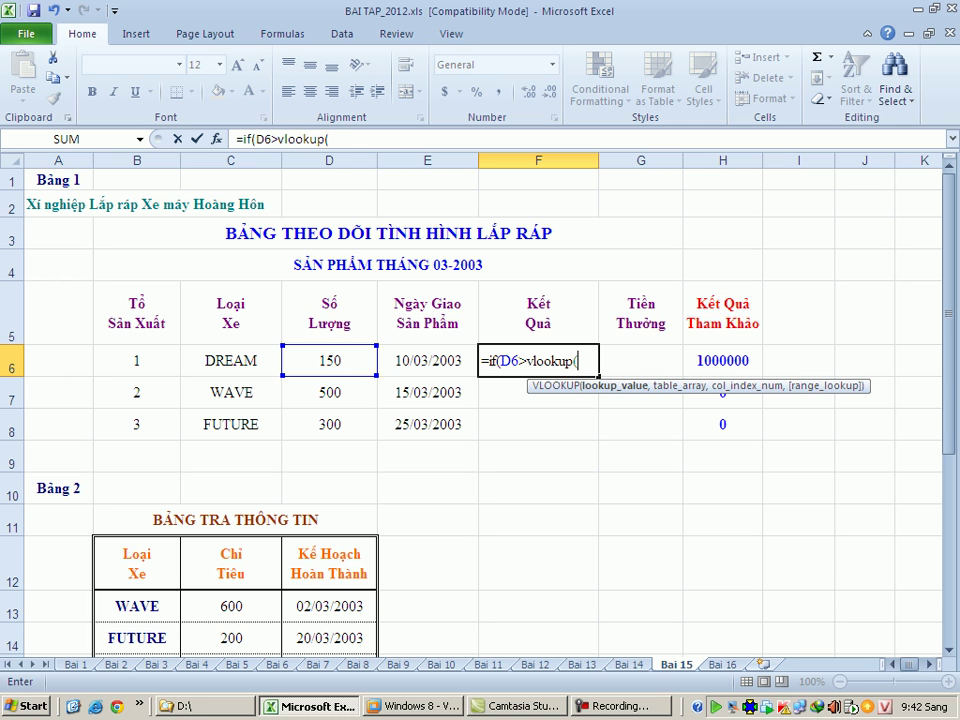
Complete the VLOOKUP in F6 to look up C6 in $B$13:$D$15, column 2, with exact match 0.
left_click(230, 360)
type(",")
scroll(470, 400, "down", 1)
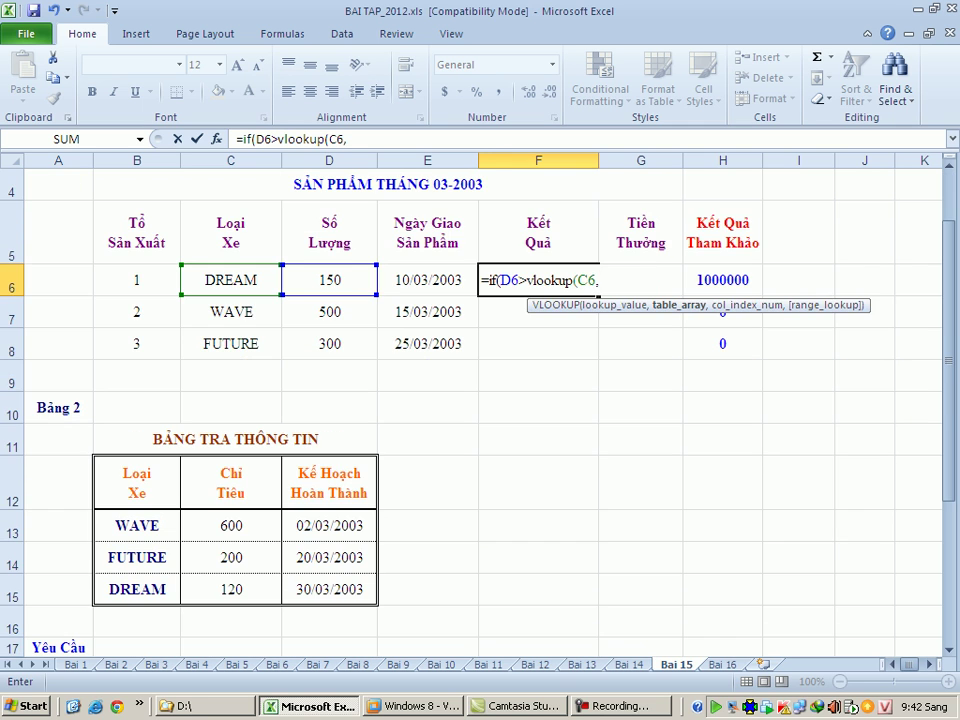
left_click_drag(130, 522, 350, 598)
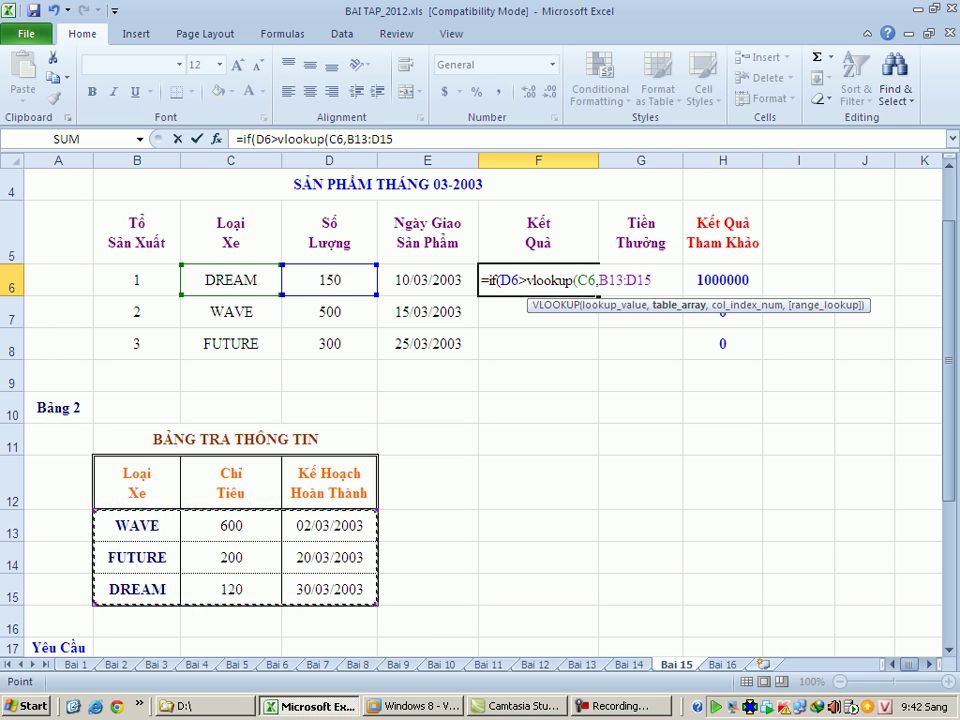
key("F4")
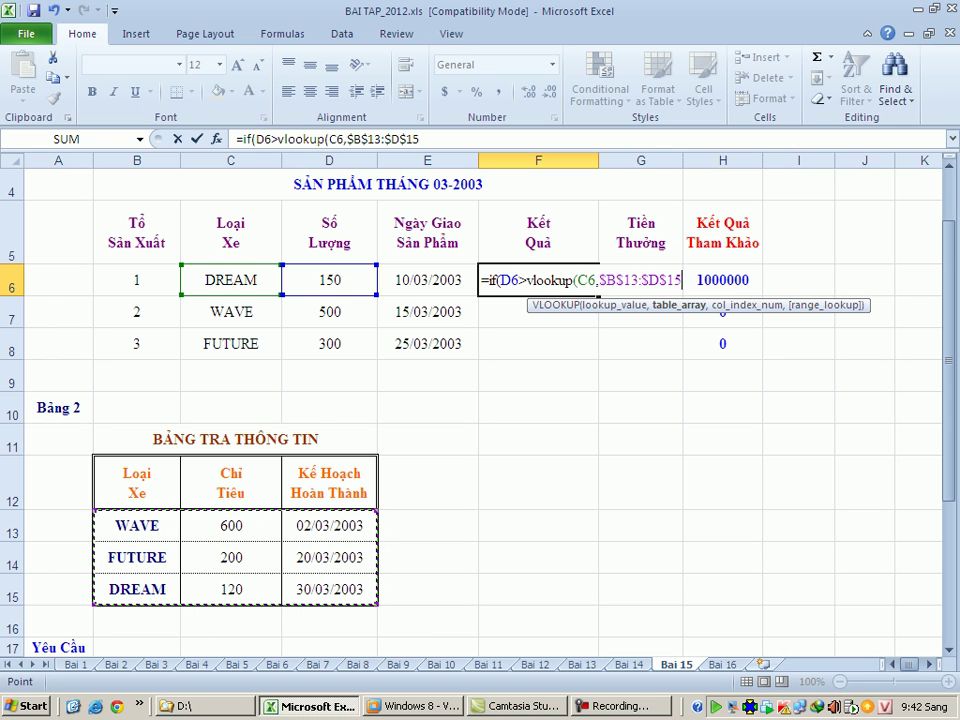
type(",")
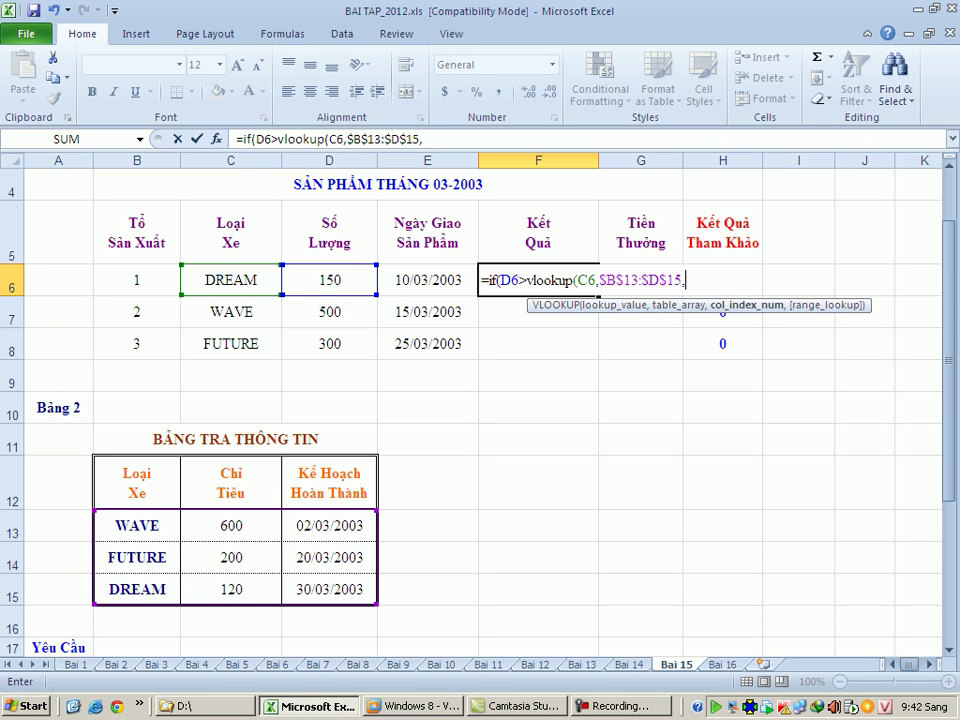
type("2,0)")
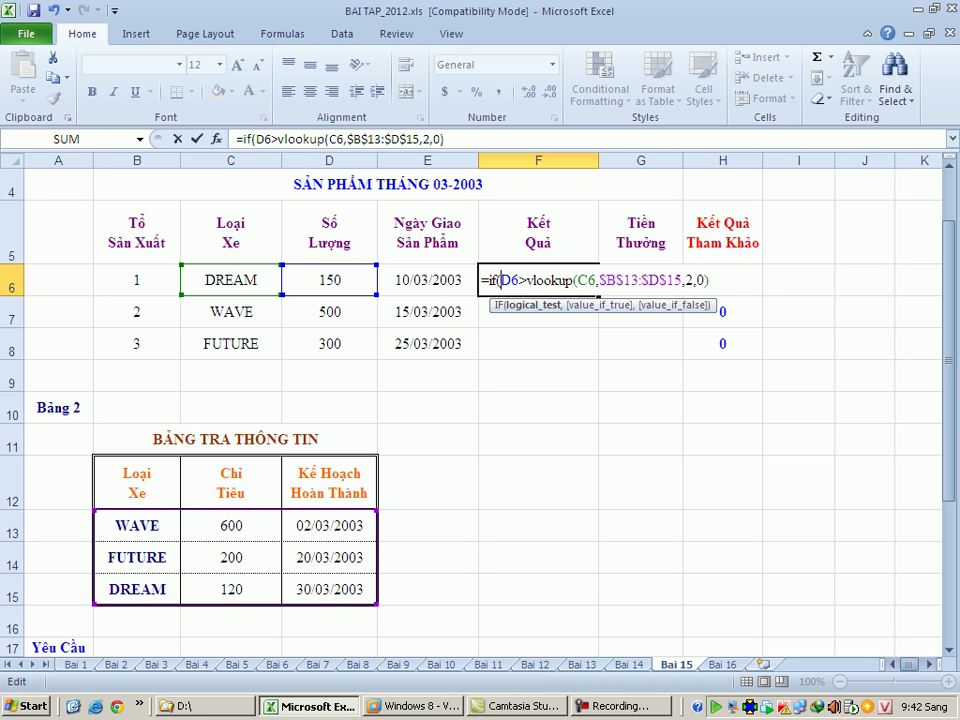
Wrap the F6 quantity test in an AND function and leave it open for a second condition.
left_click(500, 280)
type("and")
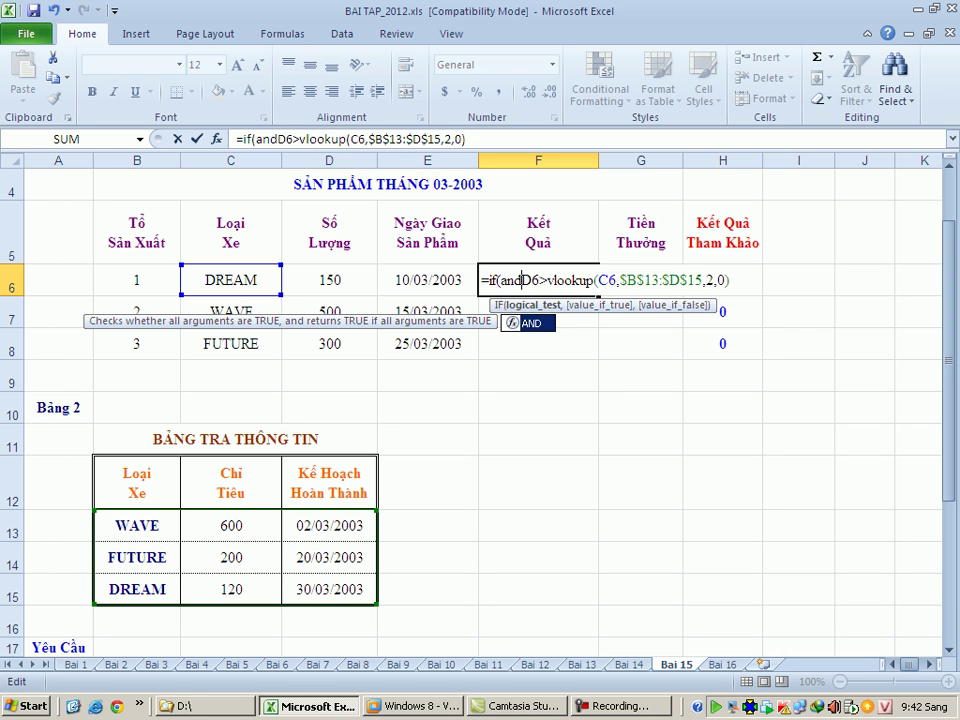
type("(")
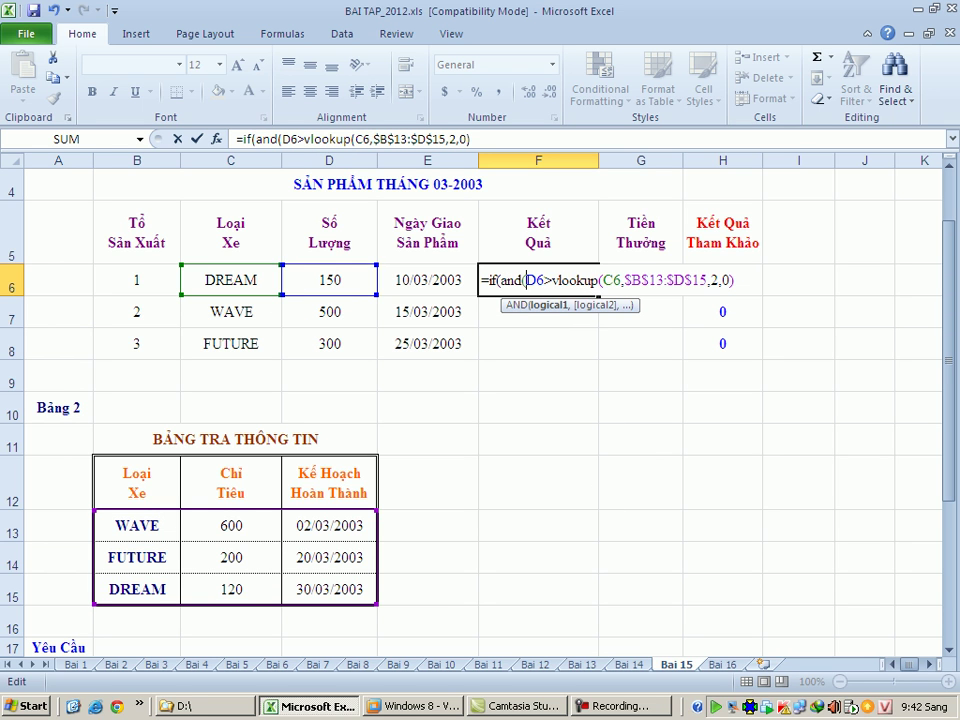
left_click_drag(526, 280, 641, 280)
key("shift+End")
key("End")
type(",")
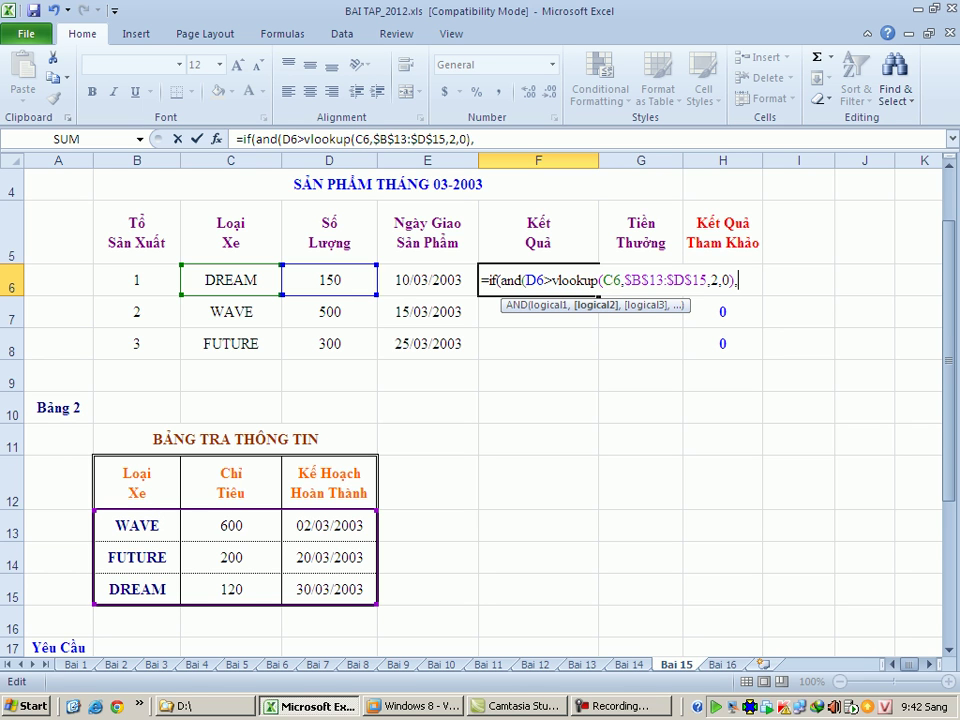
Add the second AND condition E6<VLOOKUP(C6,$B$13:$D$15,3,0) to the F6 formula and close the AND.
key("Left")
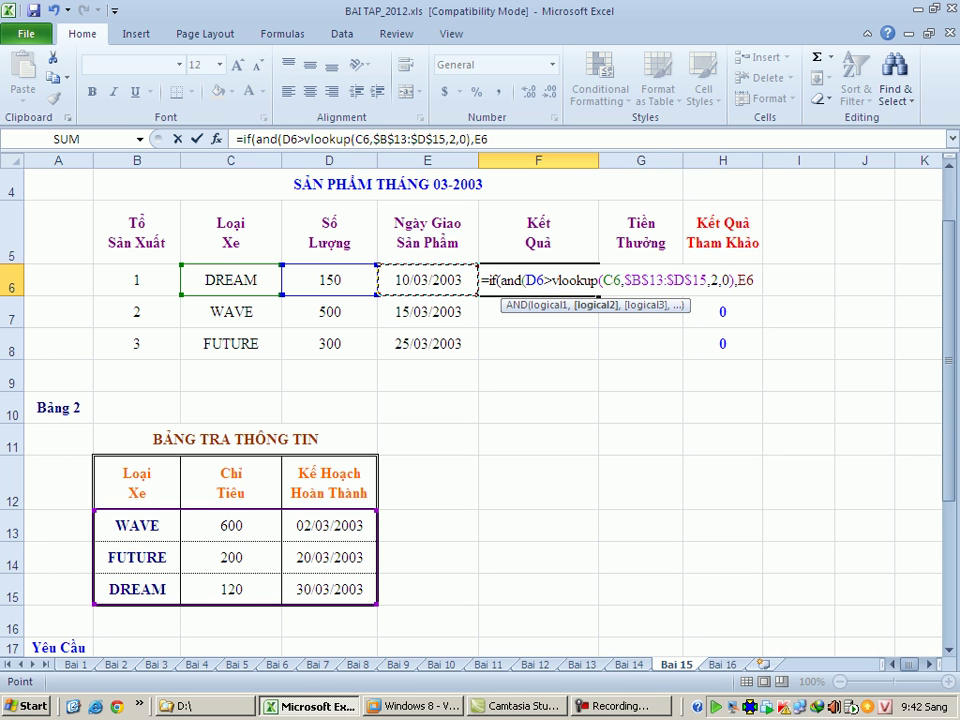
type("<vlookup(")
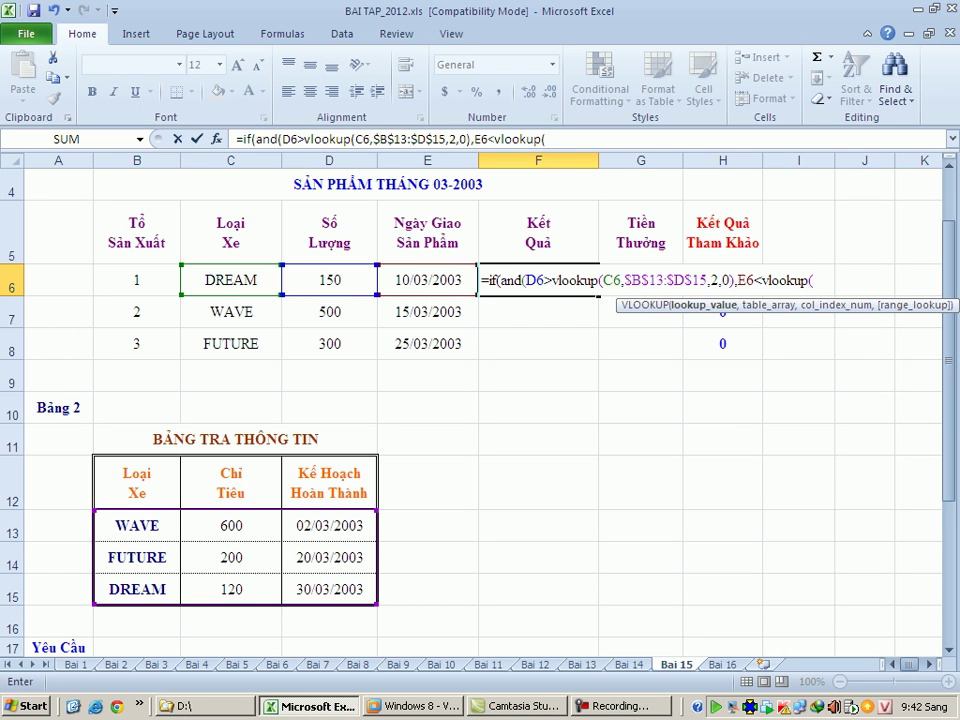
type("C6,")
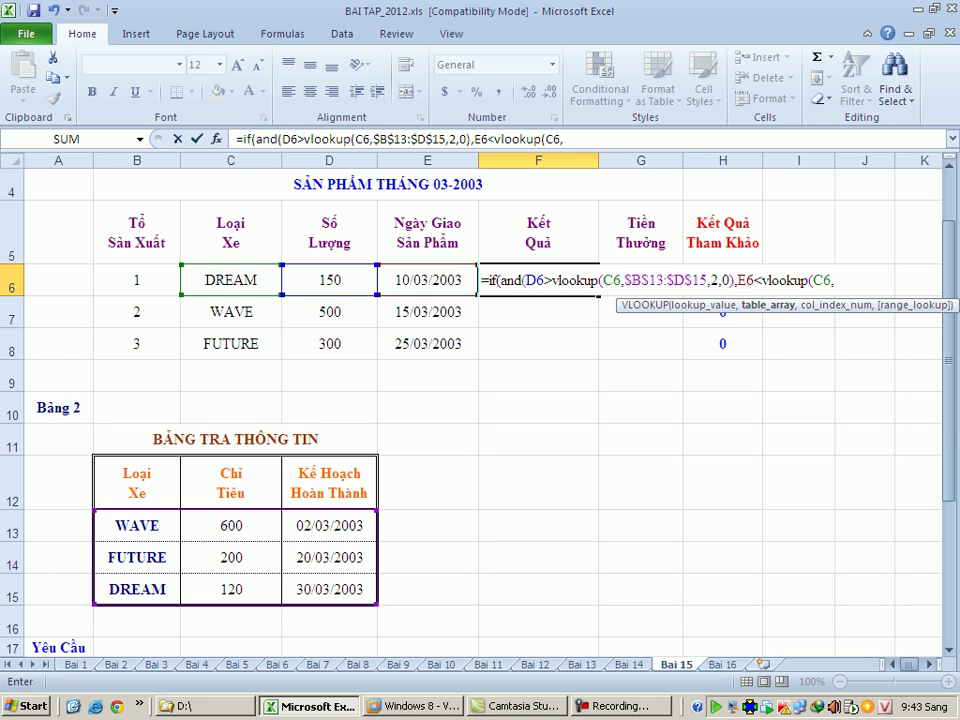
left_click_drag(120, 522, 370, 598)
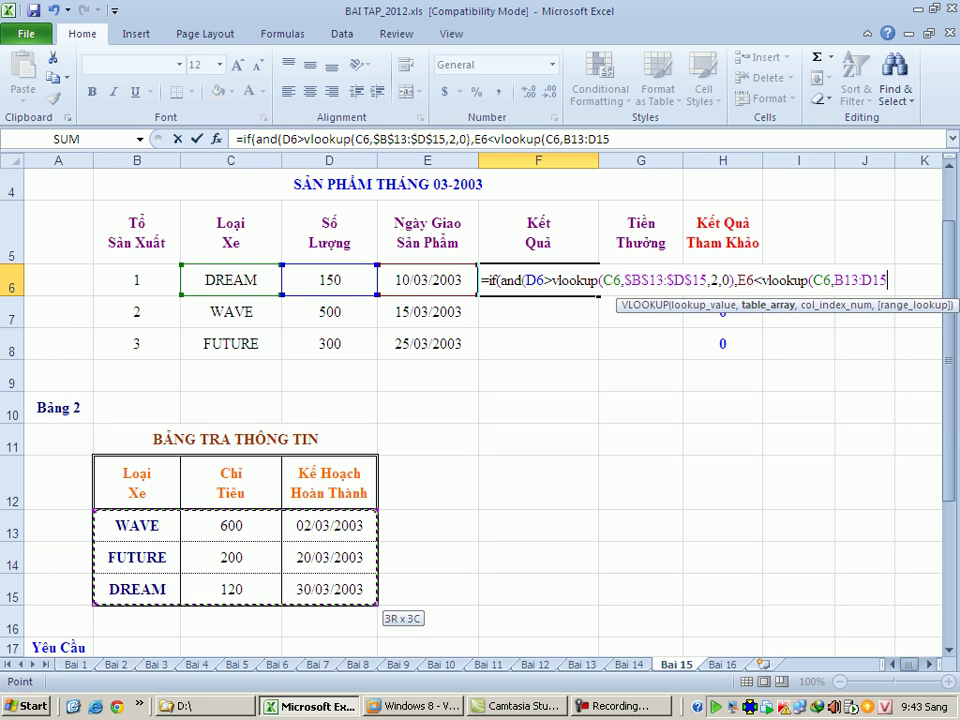
key("F4")
type(",3,0)")
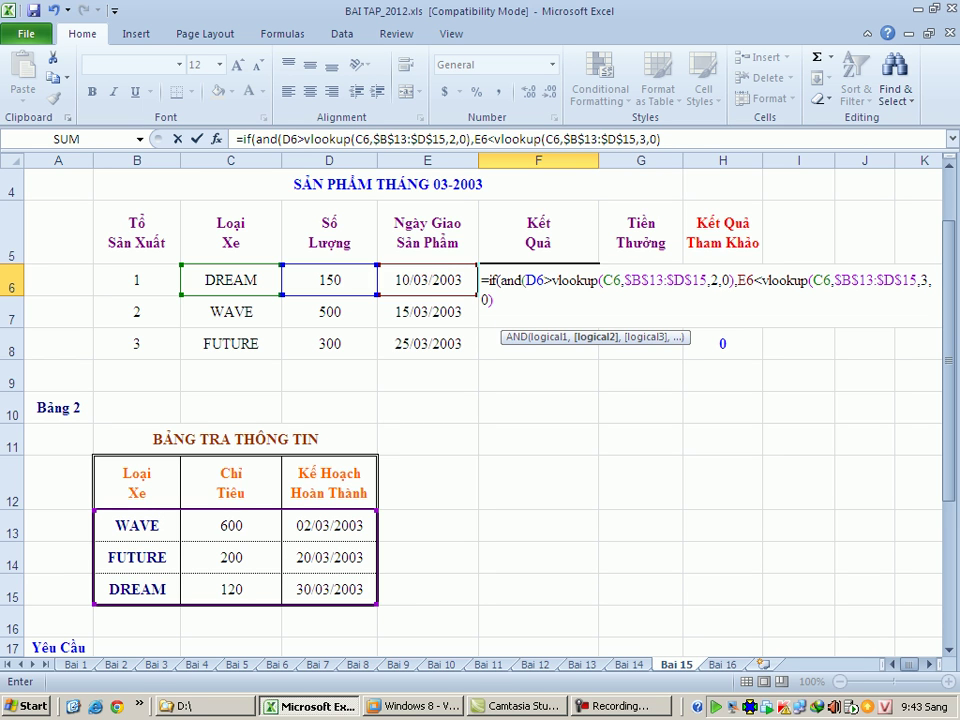
left_click(661, 139)
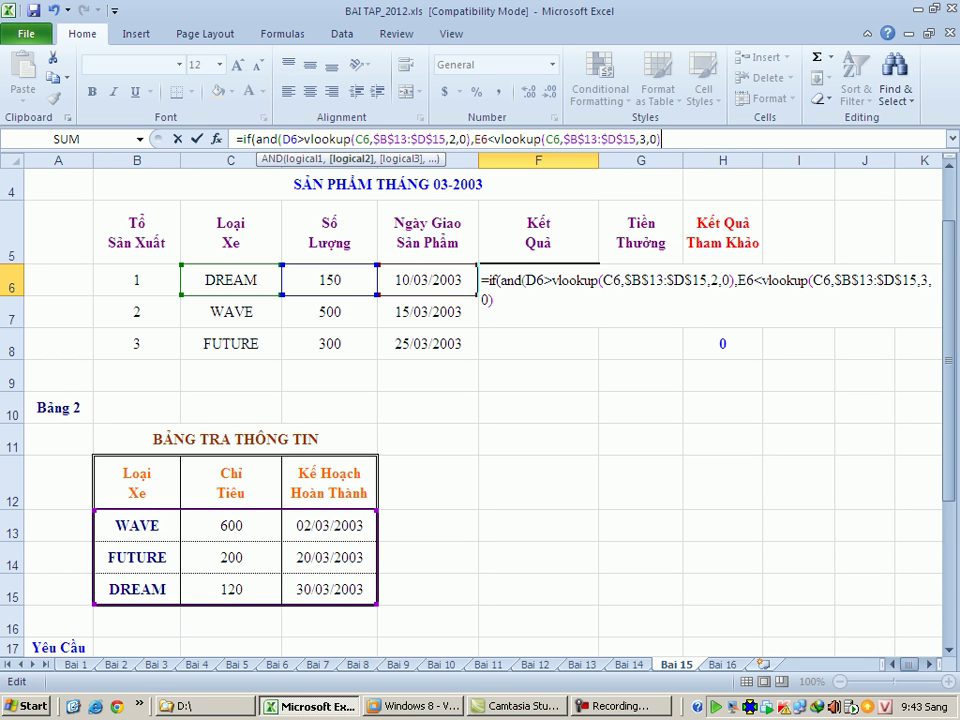
key("shift+Left")
key("shift+Left")
key("shift+Left")
key("shift+Left")
key("End")
type(")")
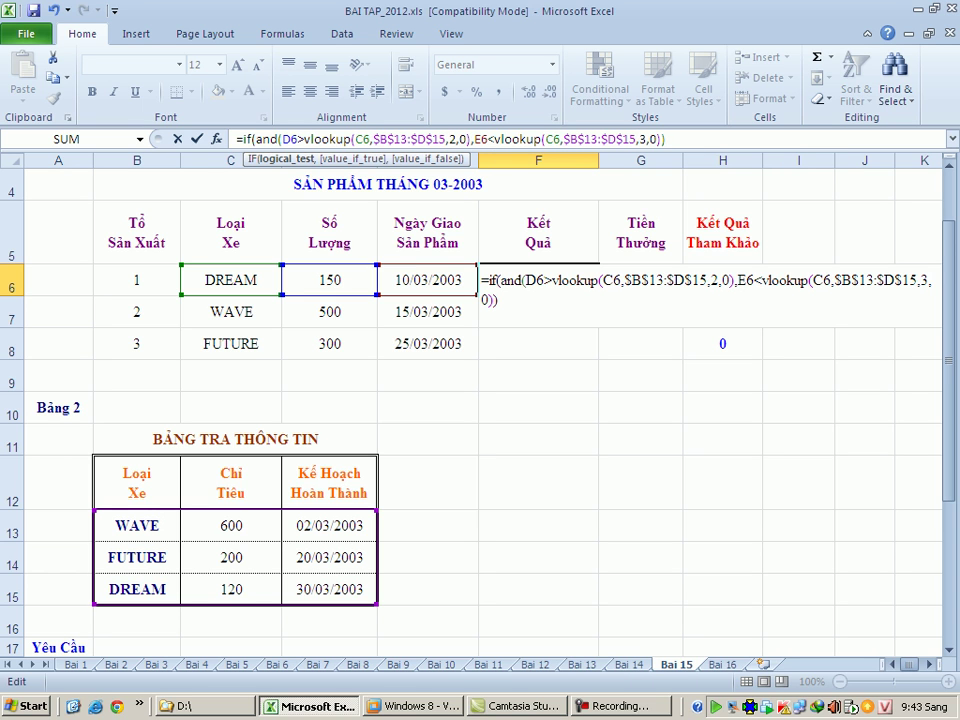
Finish the F6 formula so it returns "Vượt kế hoạch" when both conditions hold and empty text otherwise.
left_click_drag(282, 139, 661, 139)
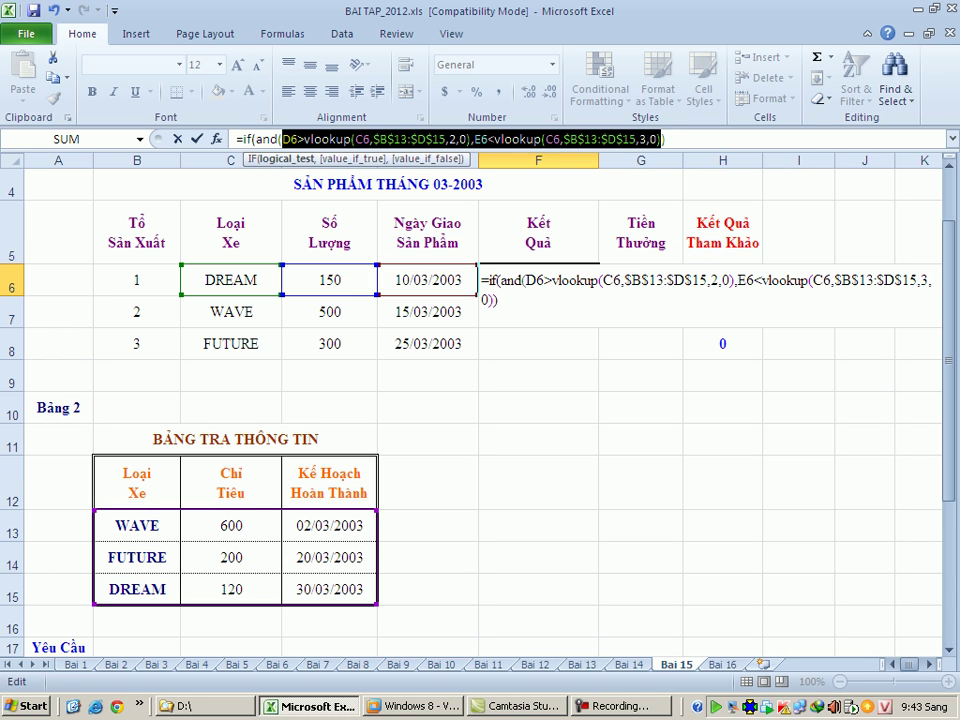
key("End")
type(",\"Vượt")
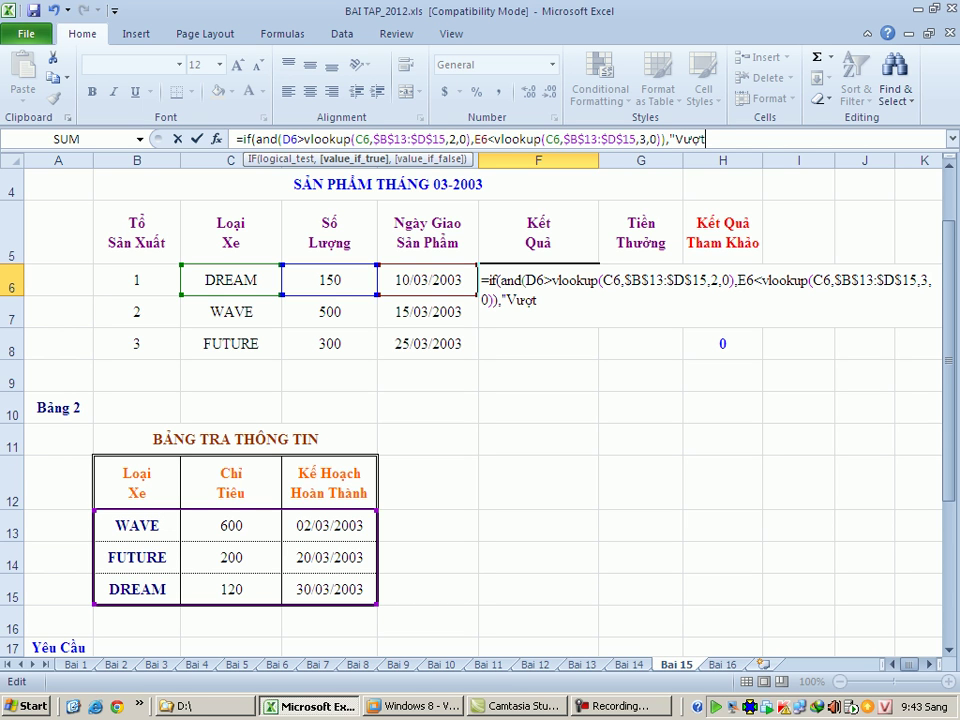
type(" ke hoac")
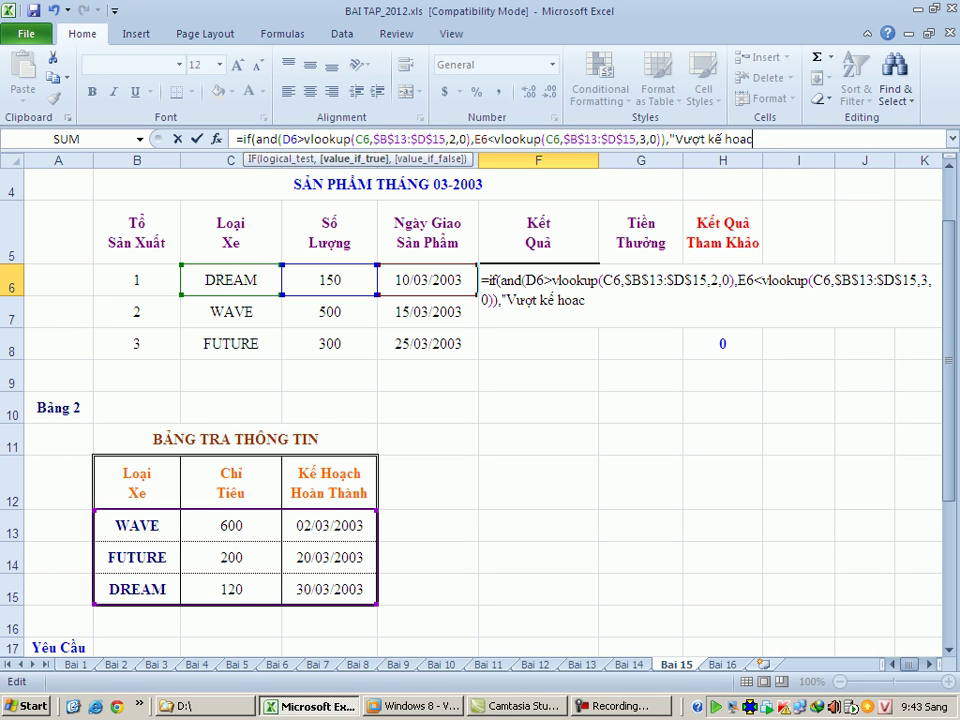
type("hj\"")
type(",\"\"")
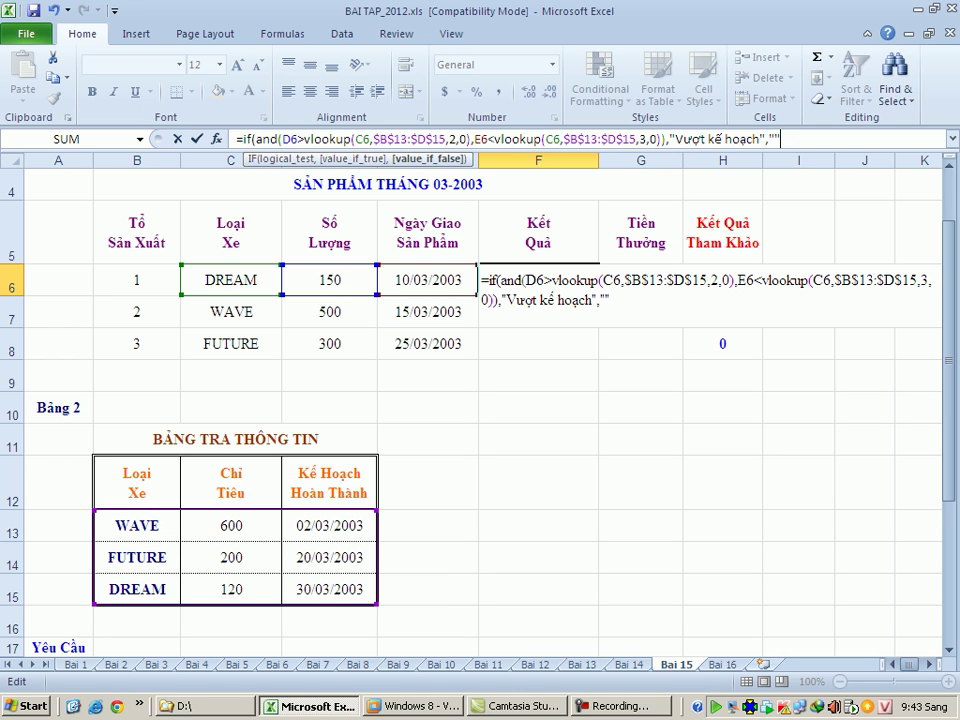
type(")")
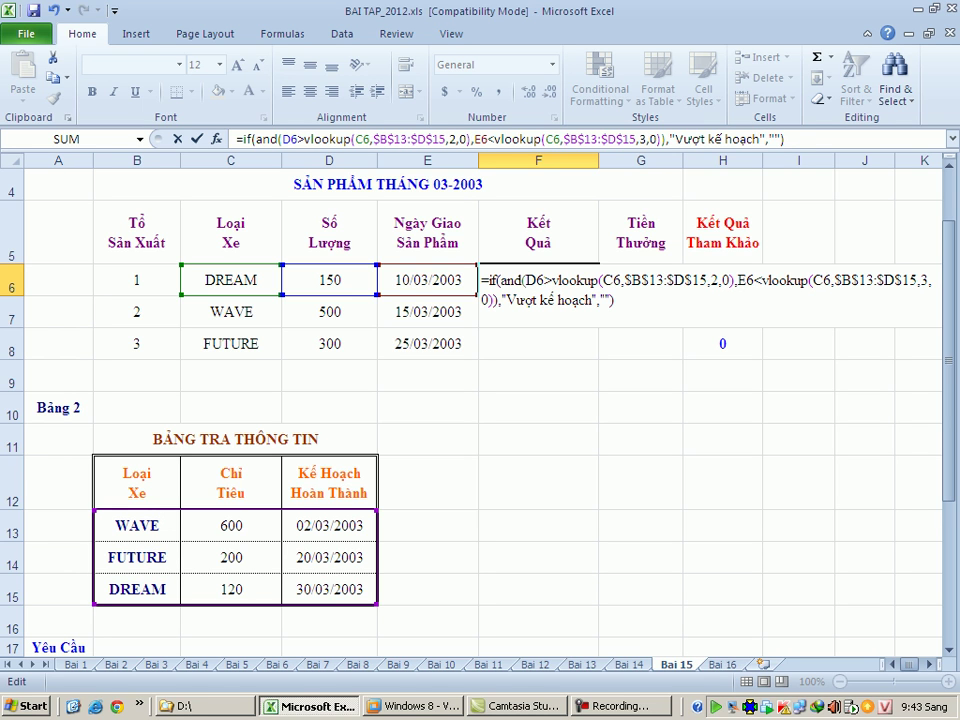
left_click_drag(668, 139, 494, 139)
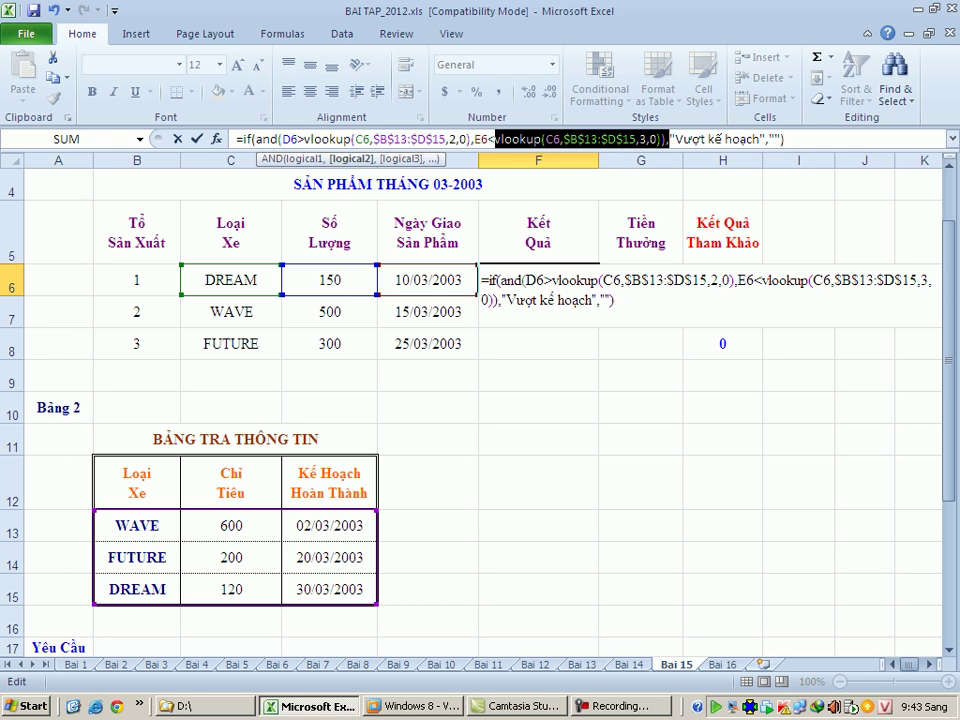
key("End")
key("Return")
Copy the Kết Quả formula from F6 down to F8.
left_click(538, 280)
left_click_drag(598, 296, 598, 358)
left_click(722, 312)
Check the Câu 2 requirement and begin an IF formula in Tiền Thưởng cell G6 testing whether F6 equals "Vượt kế hoạch".
left_click(640, 280)
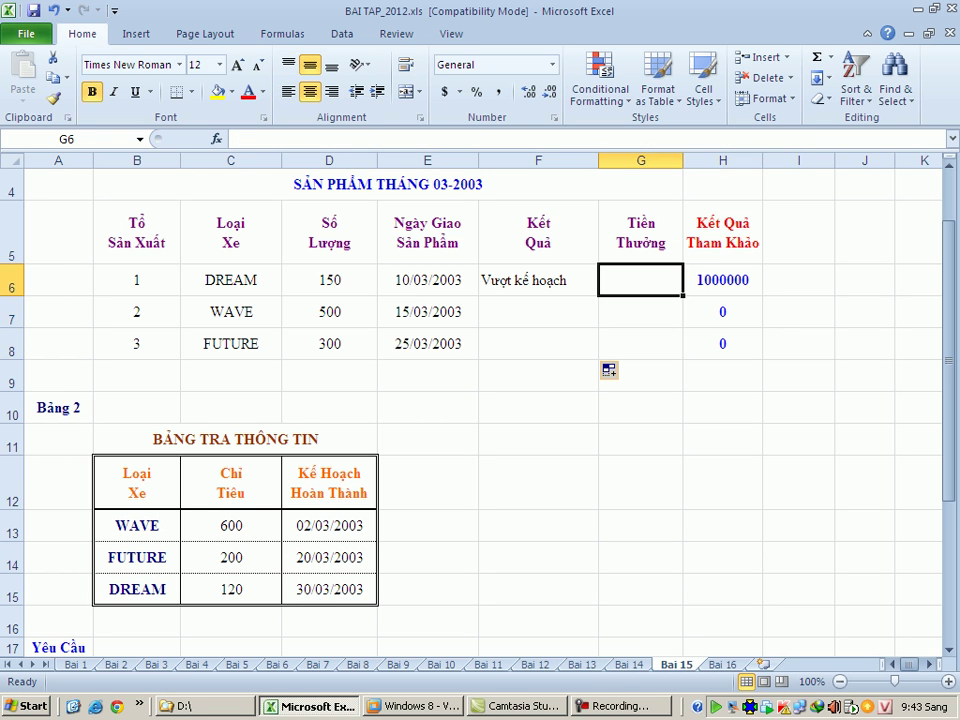
scroll(480, 400, "down", 4)
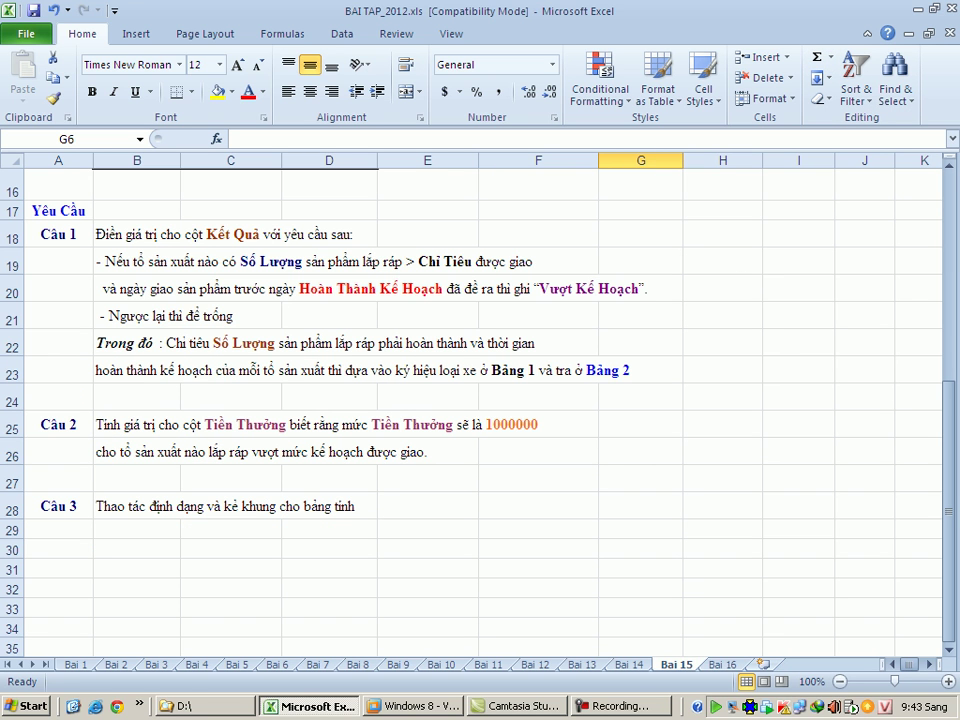
scroll(480, 400, "up", 5)
type("=")
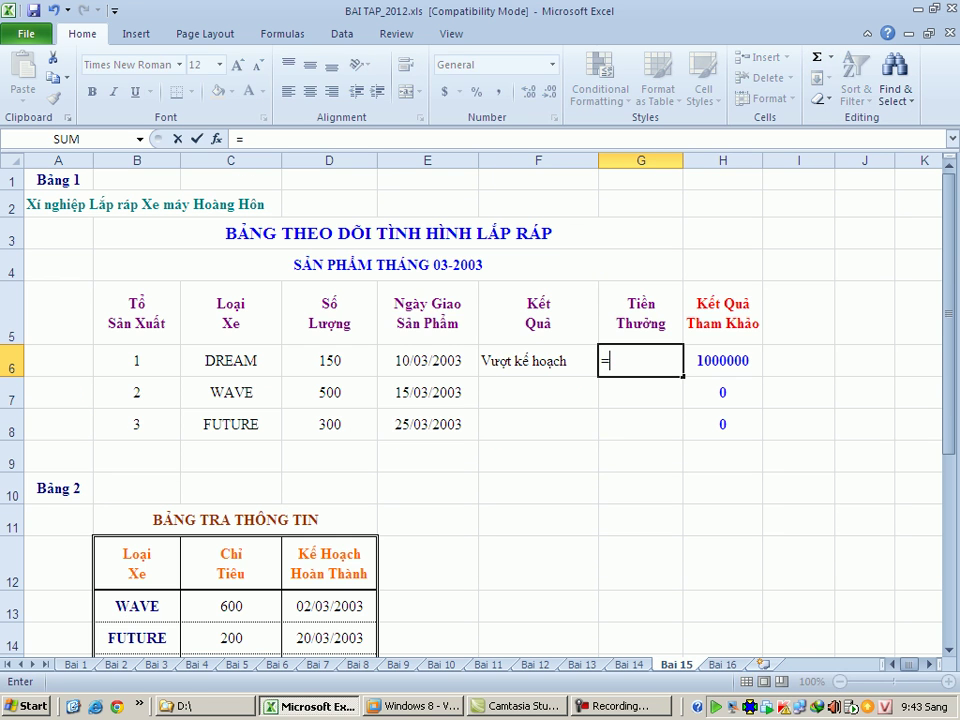
type("if(")
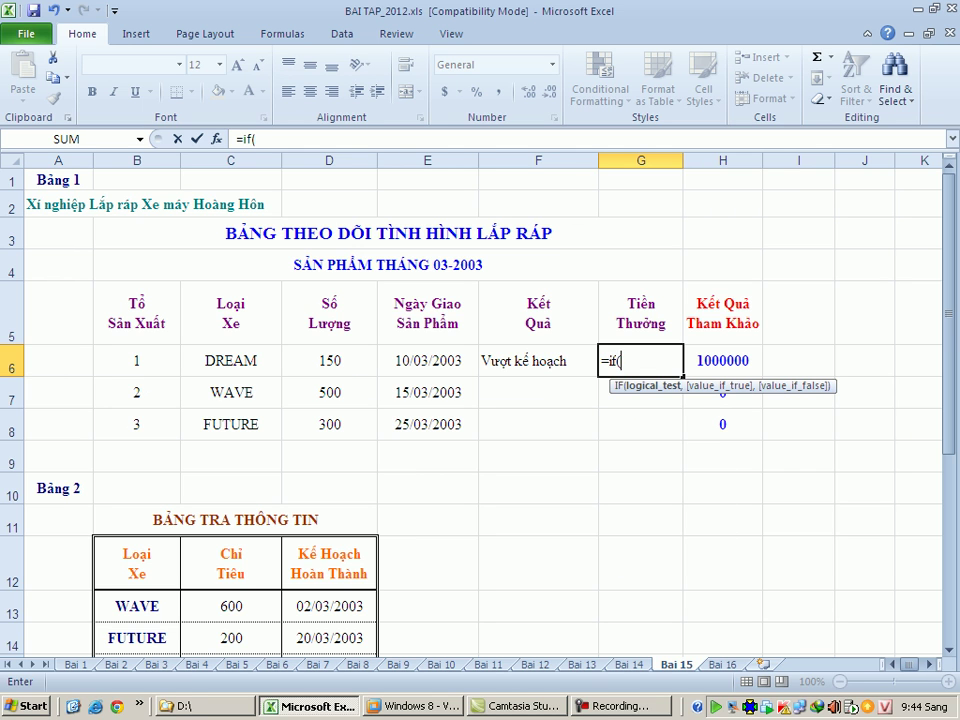
key("Left")
type("=\"Vư")
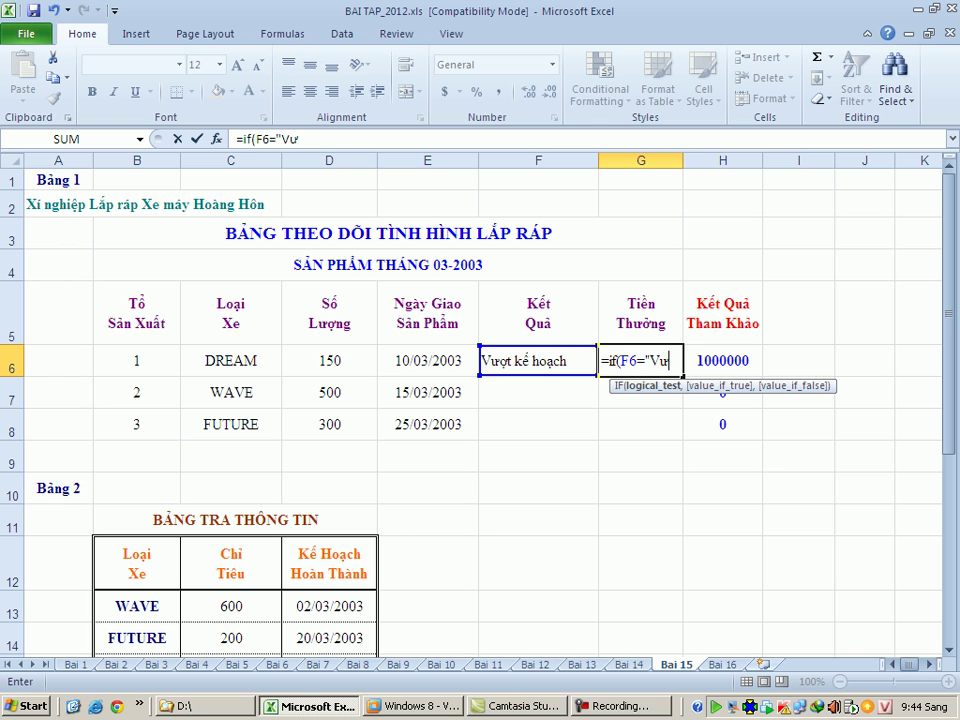
type("ơợt ")
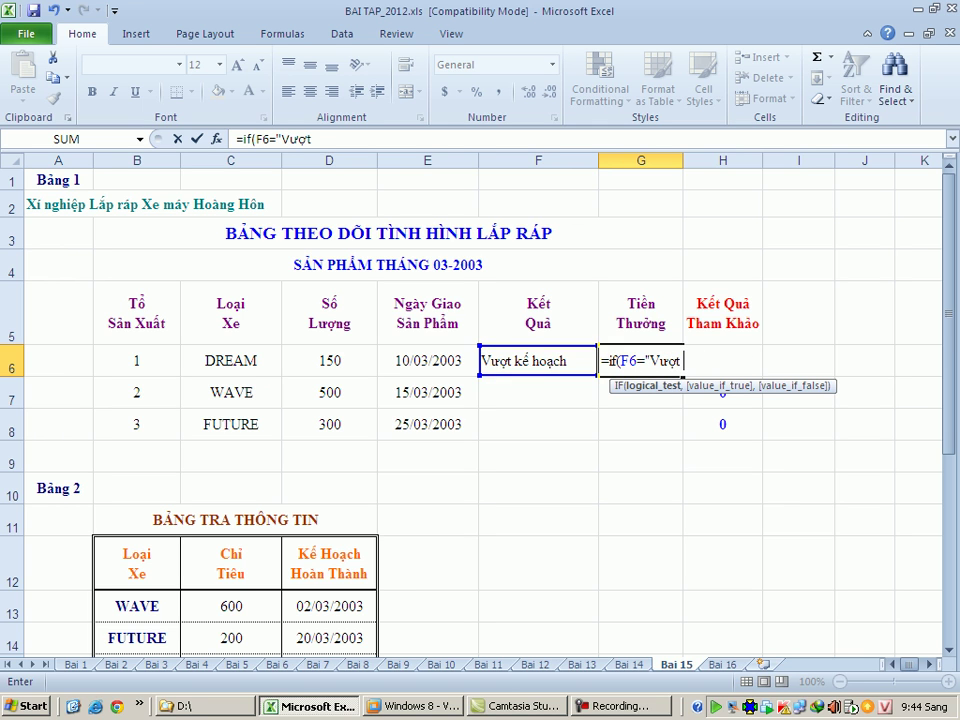
type("kế hoach")
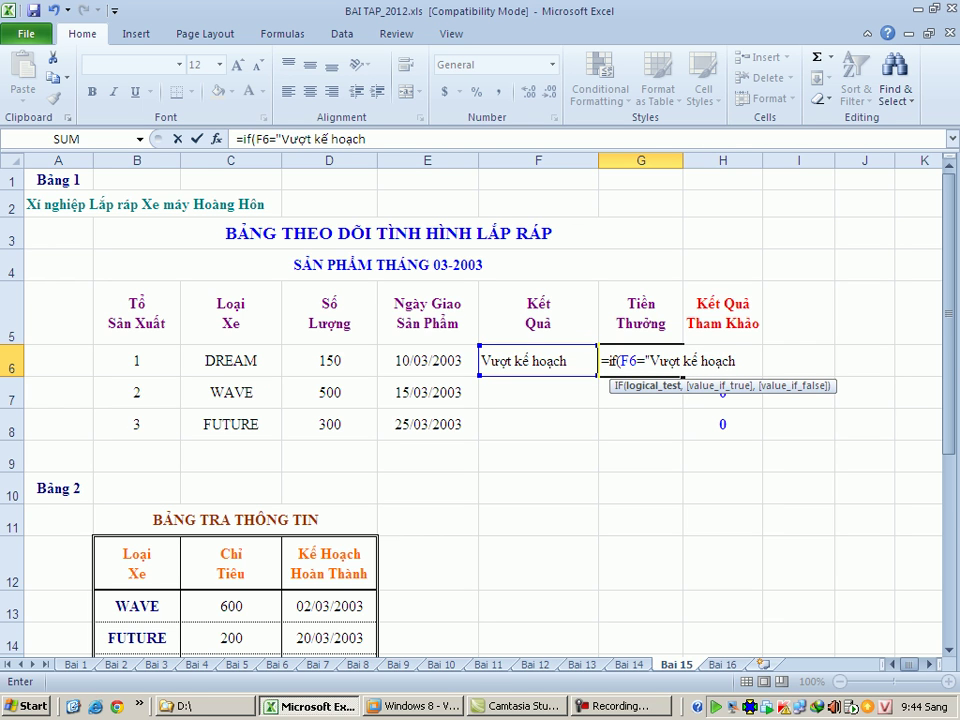
type("\"")
type(",")
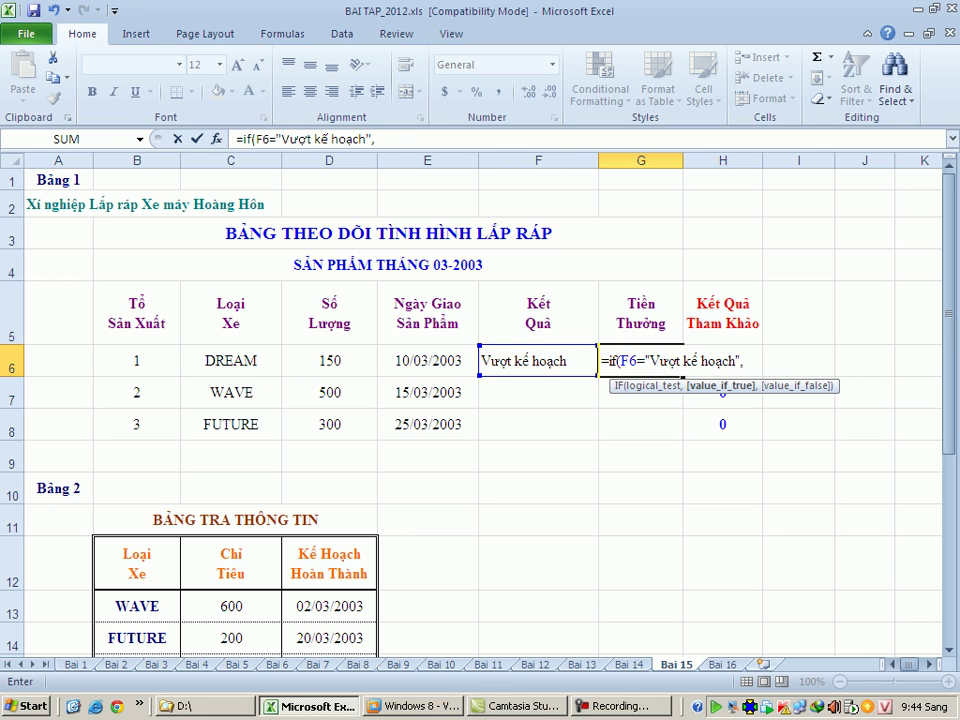
Finish the G6 formula with 1000000 as the true value and 0 as the false value.
type("1000000")
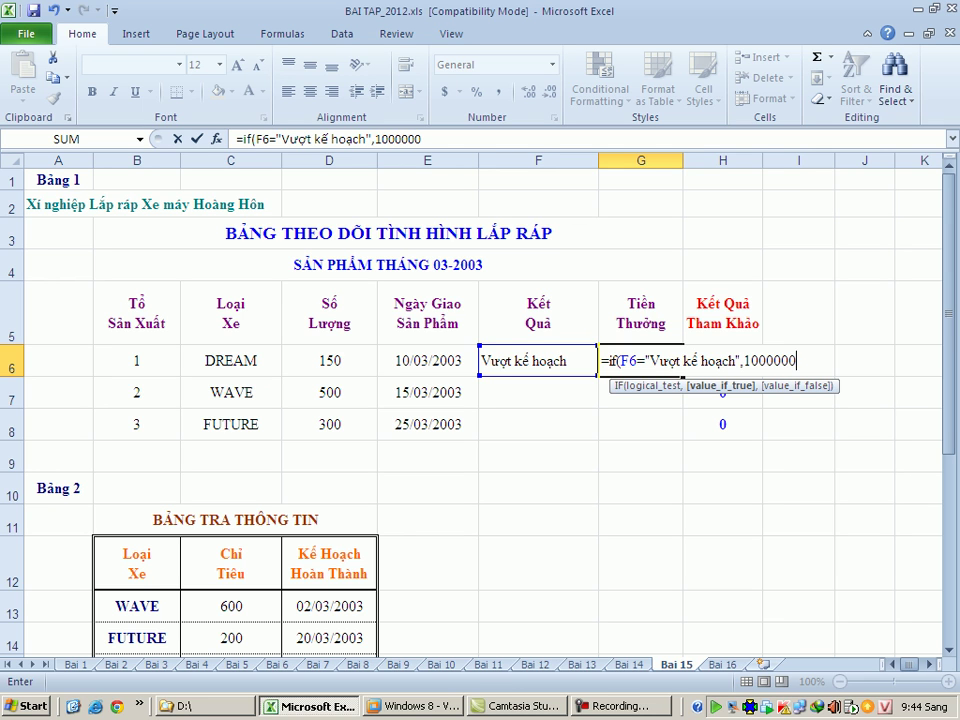
type(",0)")
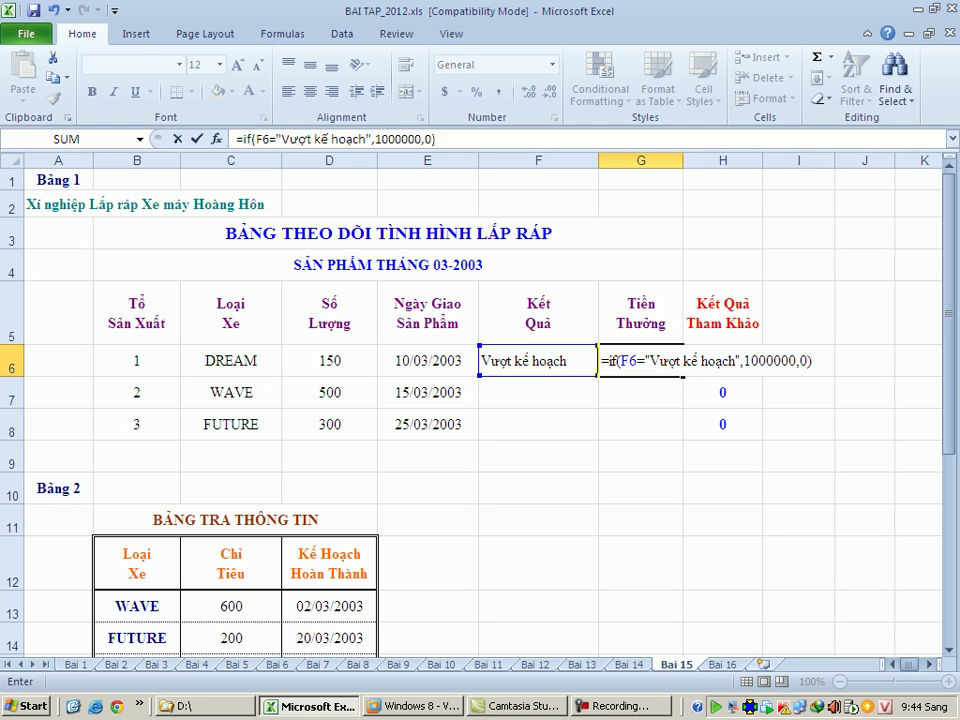
key("Return")
key("Up")
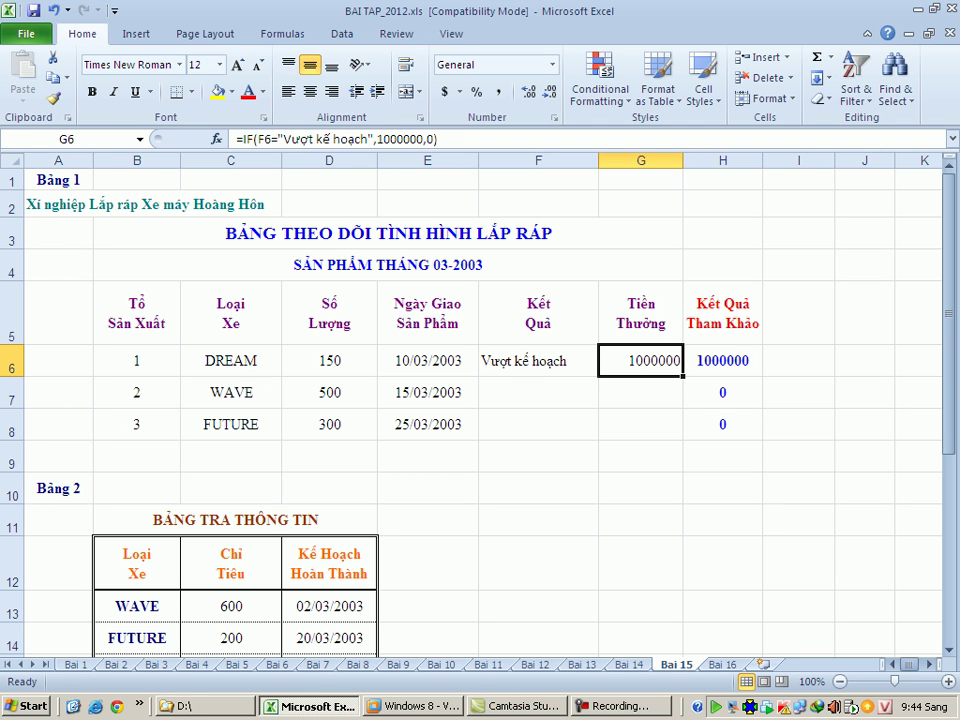
Copy the Tiền Thưởng formula from G6 down to G8 and compare it with the Kết Quả Tham Khảo column.
left_click_drag(682, 376, 682, 436)
key("Down")
key("Down")
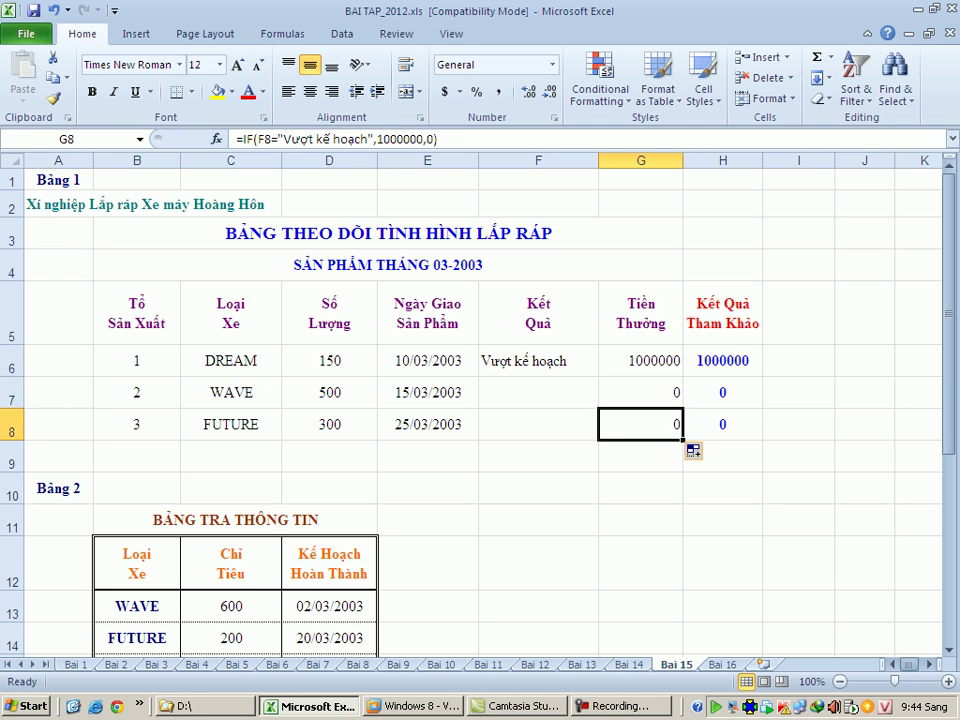
left_click(722, 392)
left_click(640, 360)
Reread the Yêu Cầu section below the tables down to Câu 3.
scroll(640, 360, "down", 4)
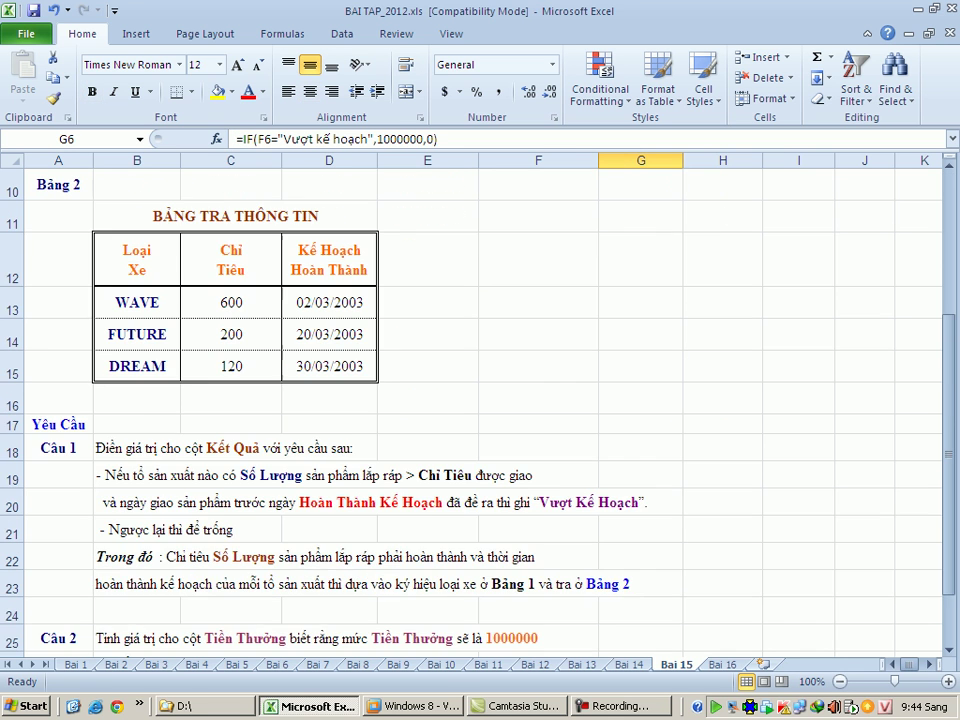
scroll(480, 400, "down", 1)
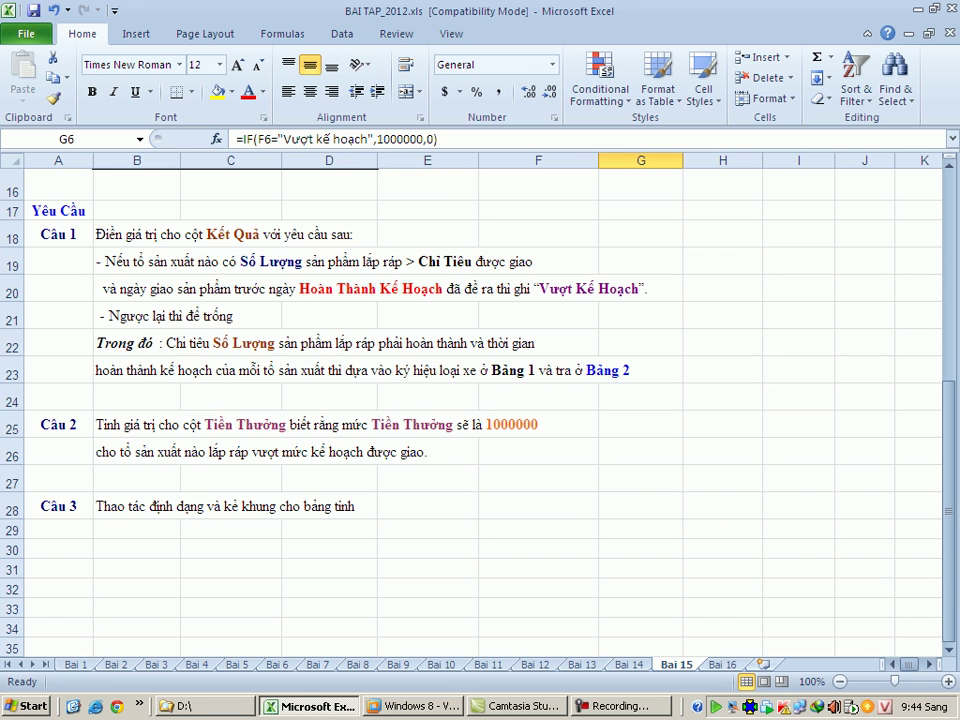
Switch to the Bai 16 sheet and examine Bảng 1, the Bảng 2 price lookup table and the Yêu Cầu section through Câu 3.
scroll(480, 400, "up", 2)
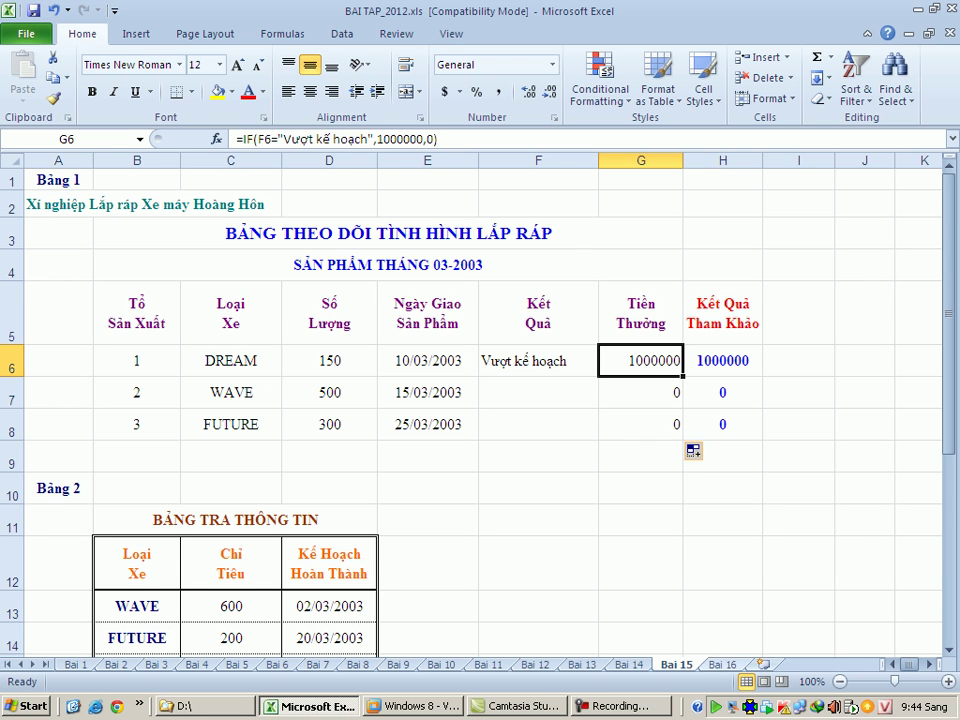
key("ctrl+Page_Down")
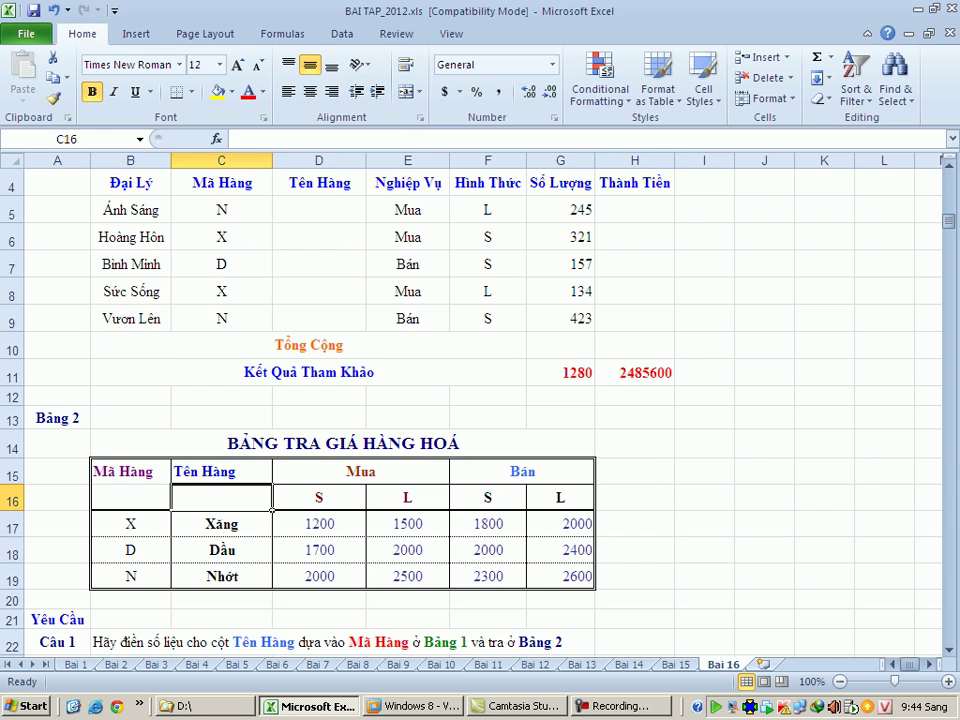
scroll(480, 400, "down", 3)
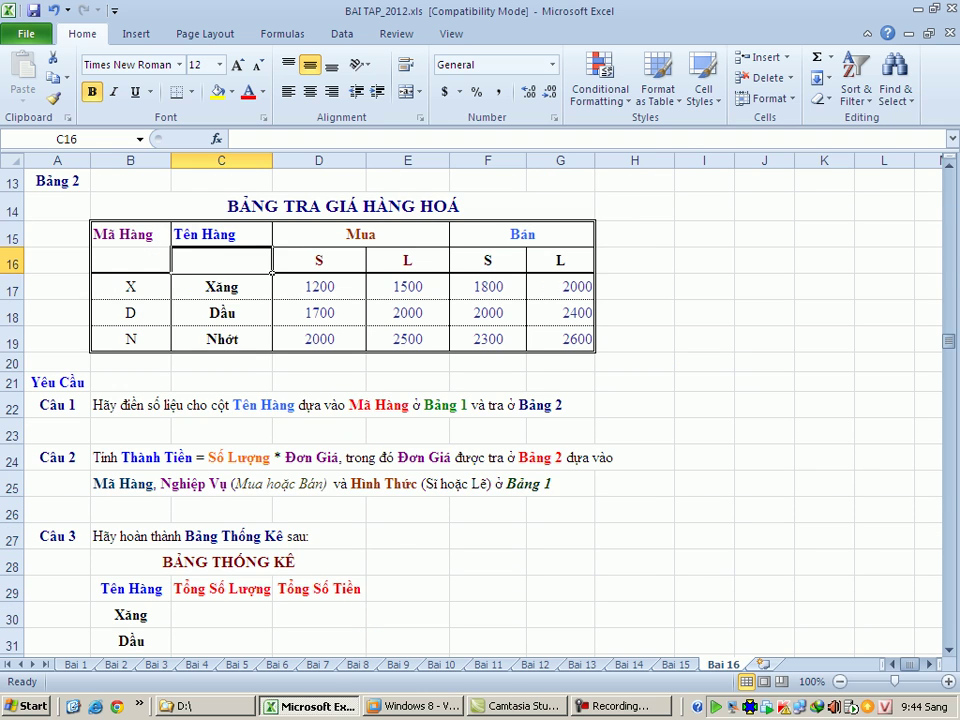
scroll(480, 400, "down", 1)
scroll(480, 400, "up", 5)
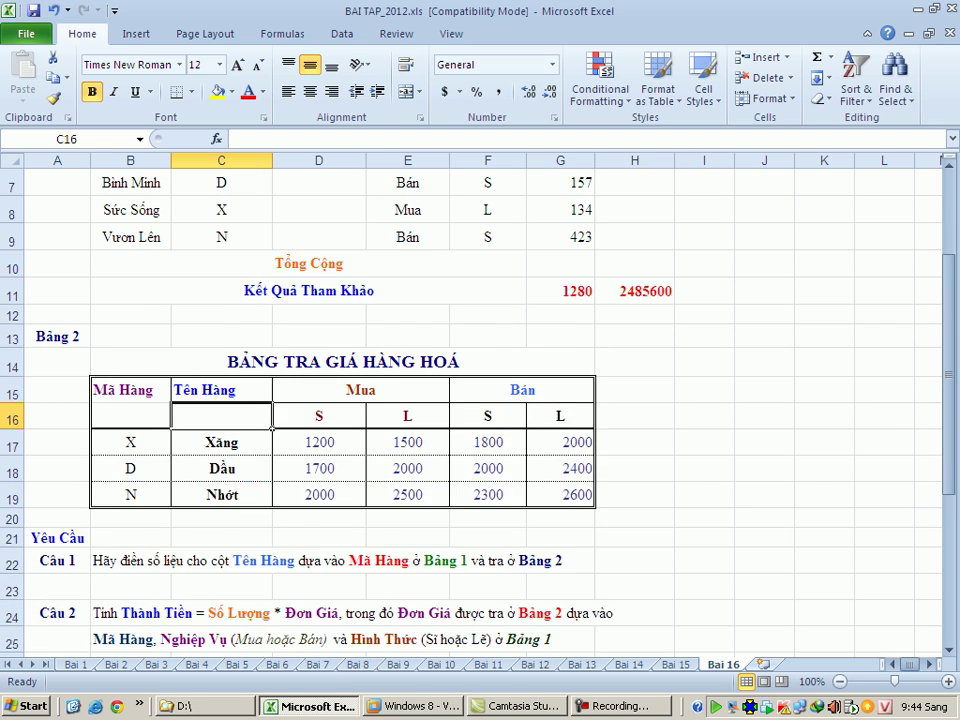
scroll(480, 400, "down", 6)
scroll(480, 400, "up", 1)
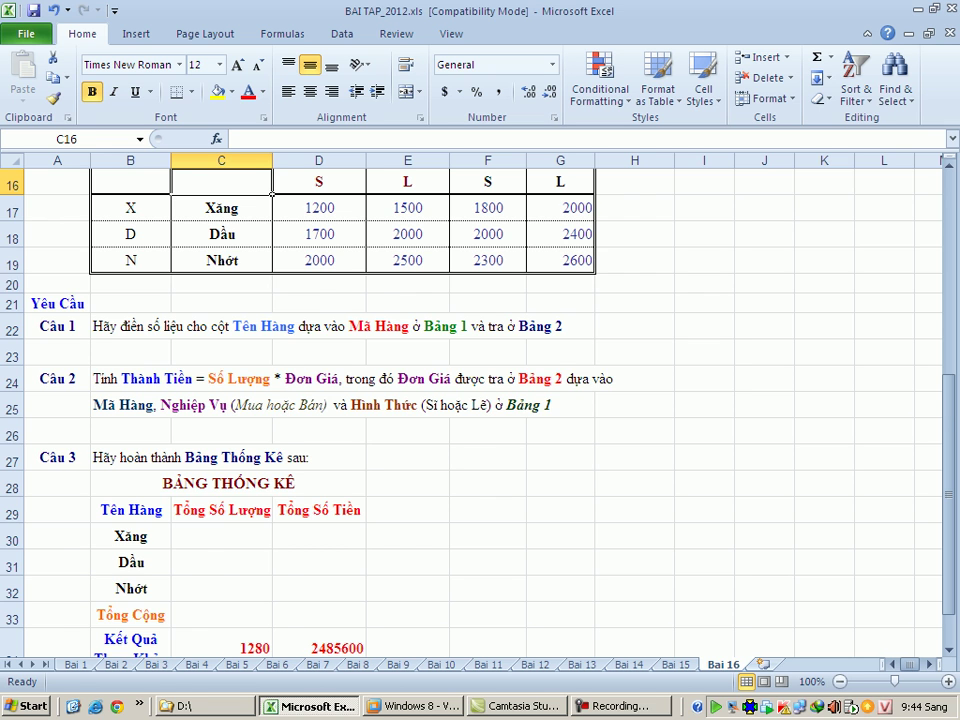
scroll(480, 400, "up", 2)
left_click_drag(221, 360, 221, 412)
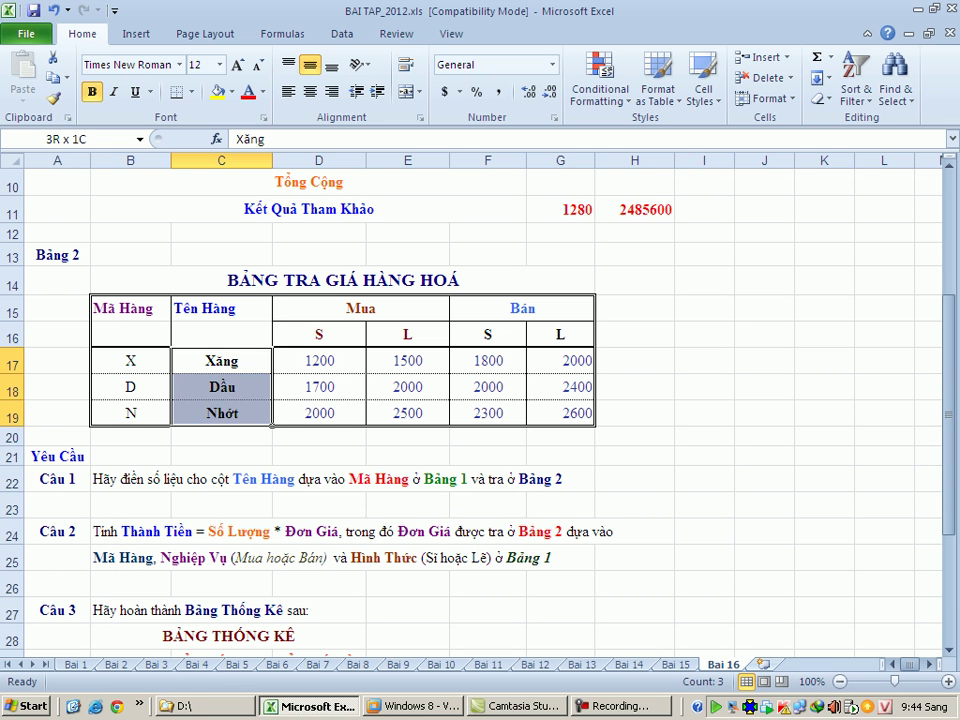
left_click_drag(130, 334, 221, 334)
scroll(480, 400, "up", 3)
Begin a VLOOKUP formula in Tên Hàng cell D5 using Mã Hàng cell C5 as the lookup value.
left_click(319, 293)
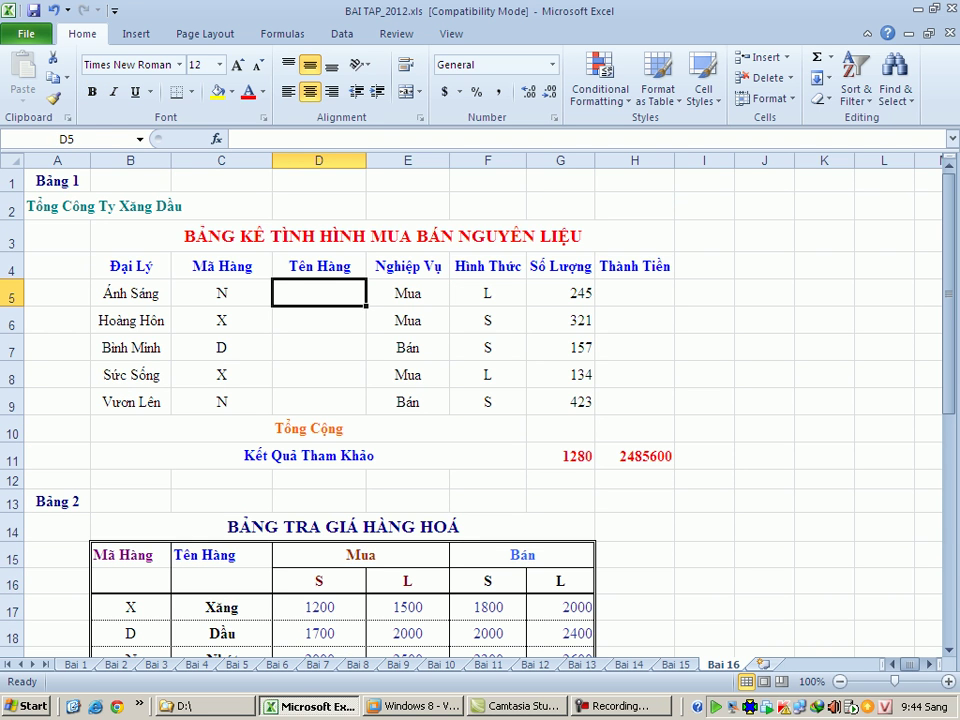
type("=")
scroll(480, 400, "down", 3)
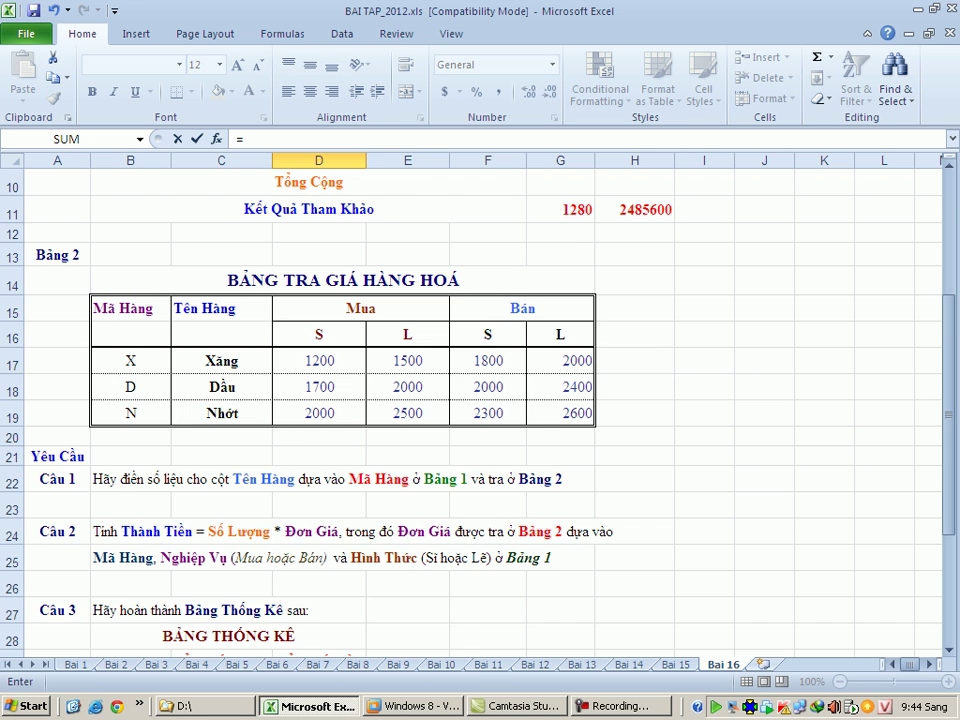
scroll(480, 400, "up", 3)
type("v")
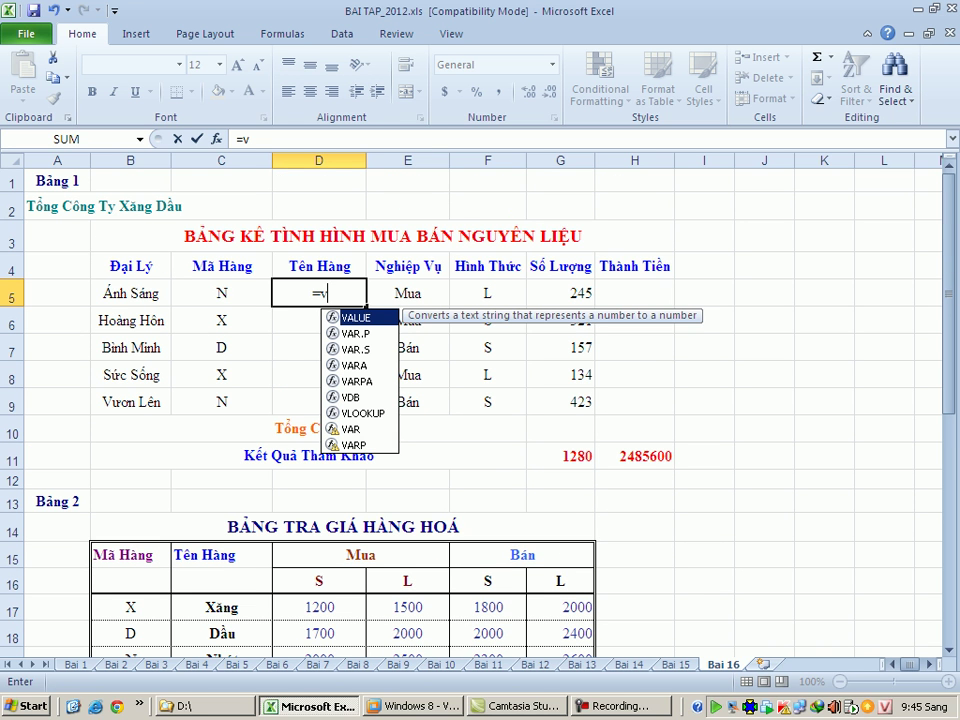
type("lo")
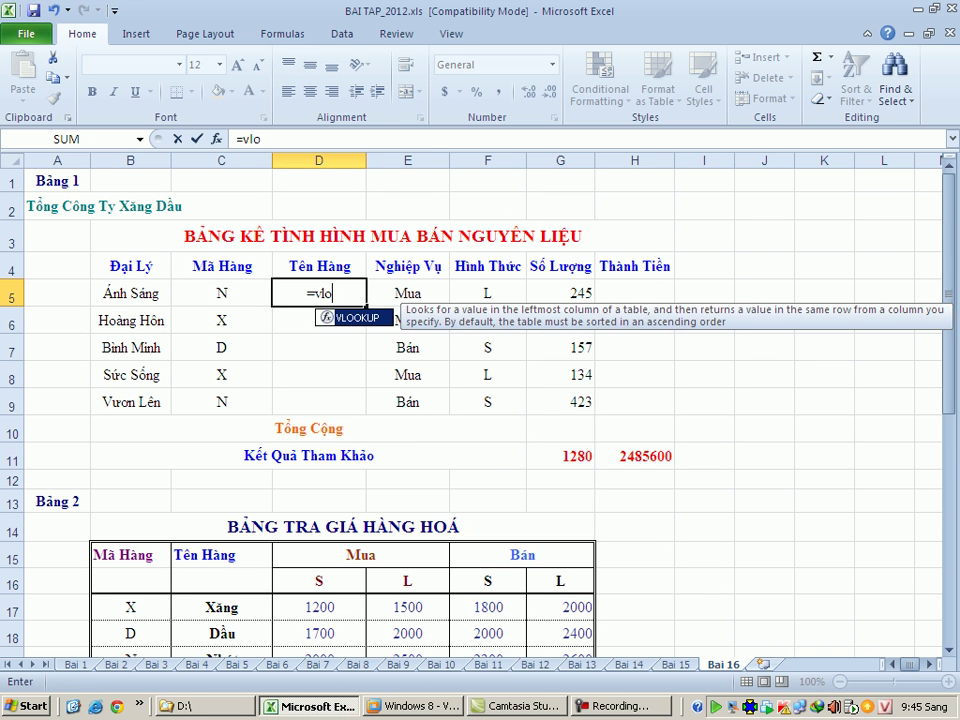
type("po")
key("BackSpace")
key("BackSpace")
type("ookup(")
left_click(221, 293)
type(",")
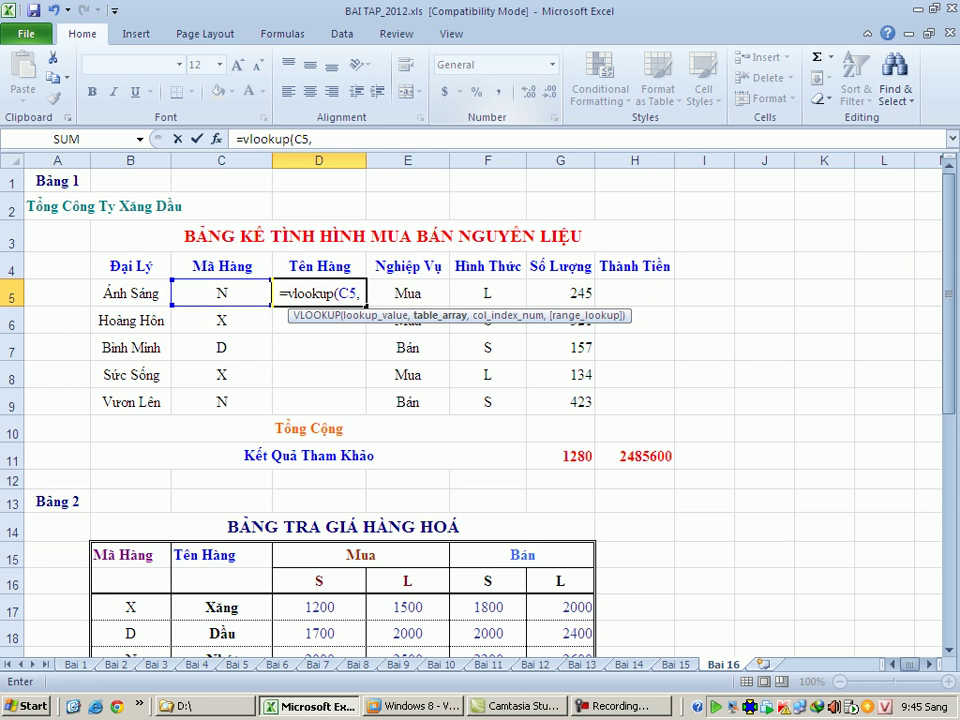
Complete the D5 VLOOKUP with absolute table range $B$17:$G$19, column 2 and match type 0, and copy it down to D9.
scroll(470, 400, "down", 2)
left_click_drag(130, 441, 575, 494)
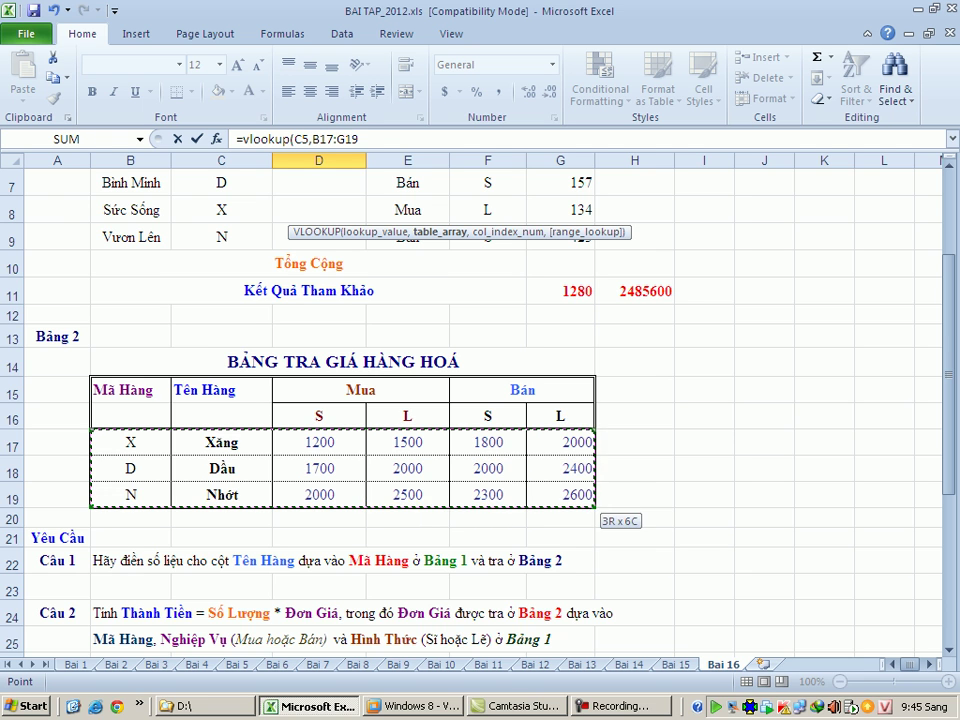
key("F4")
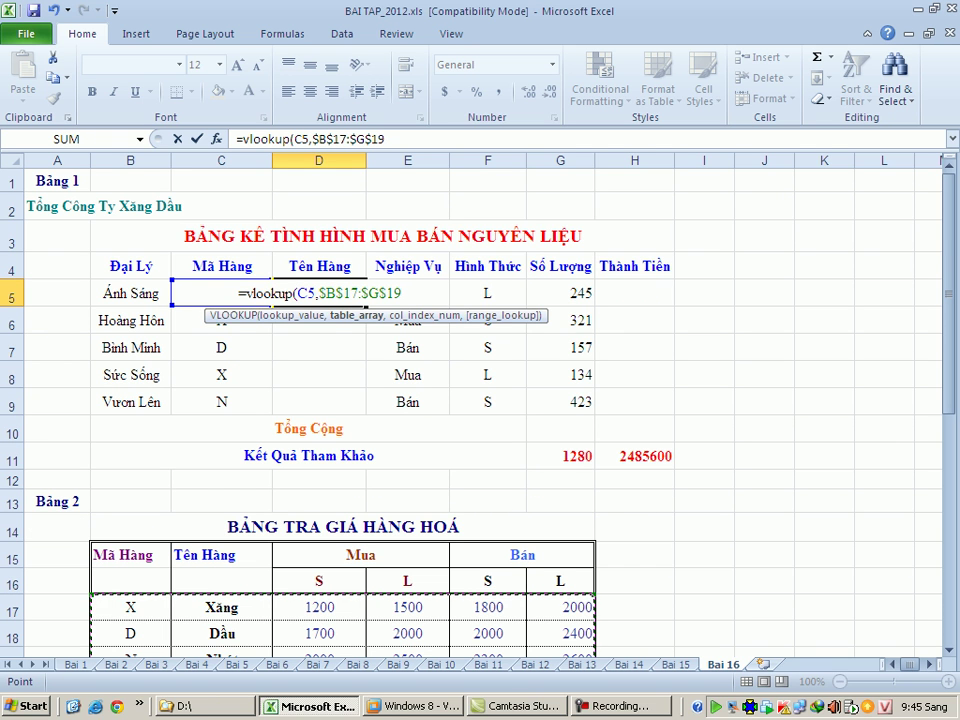
type(",2")
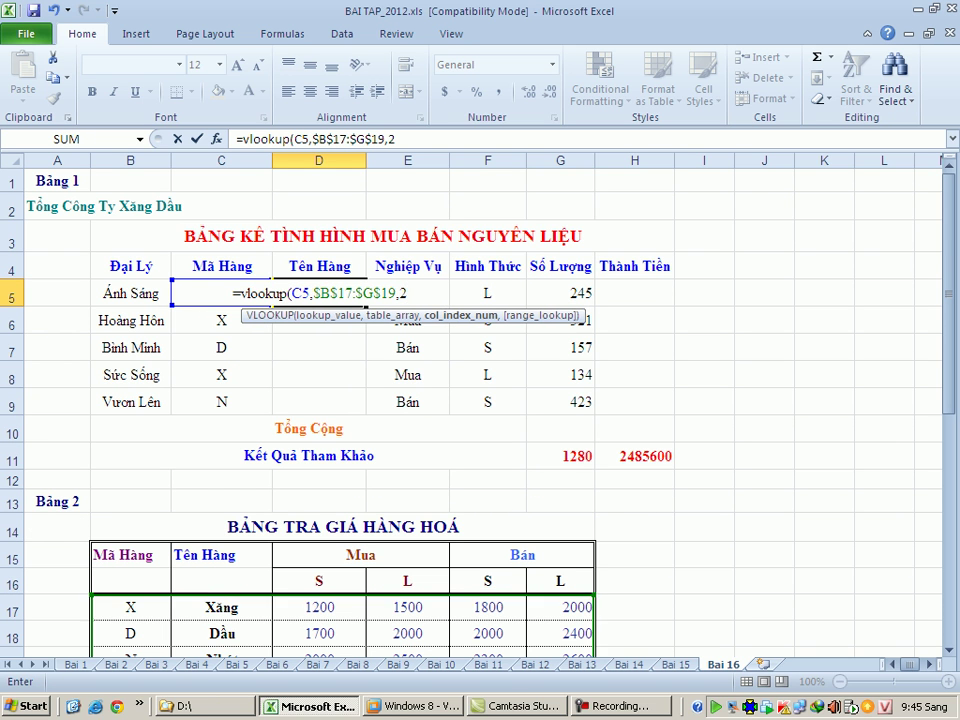
type(",0")
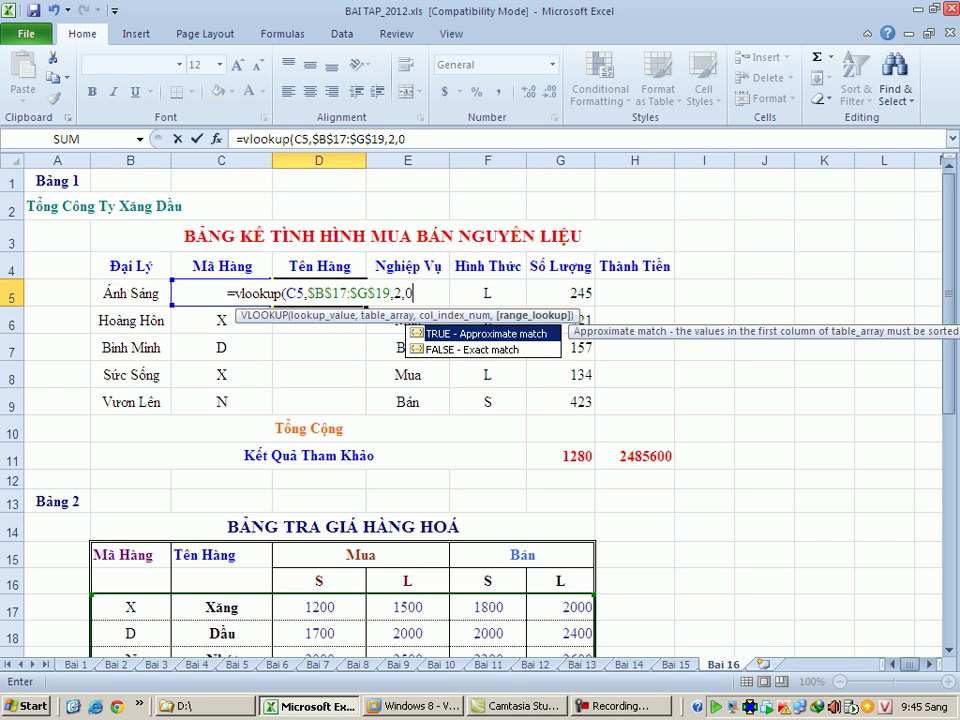
type(")")
key("Return")
key("Up")
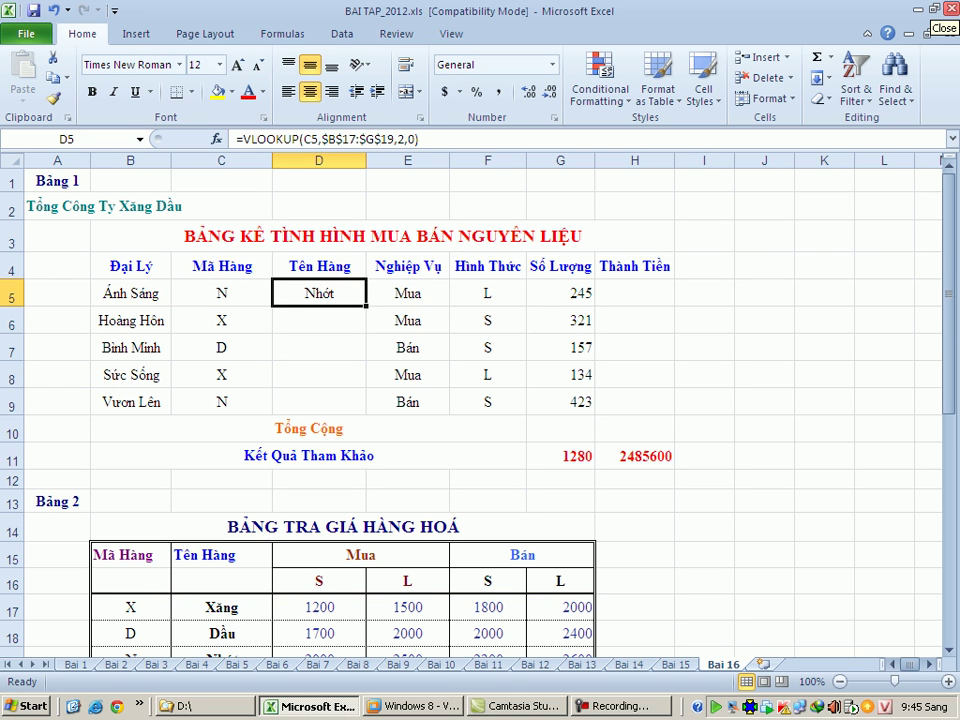
left_click_drag(366, 306, 366, 408)
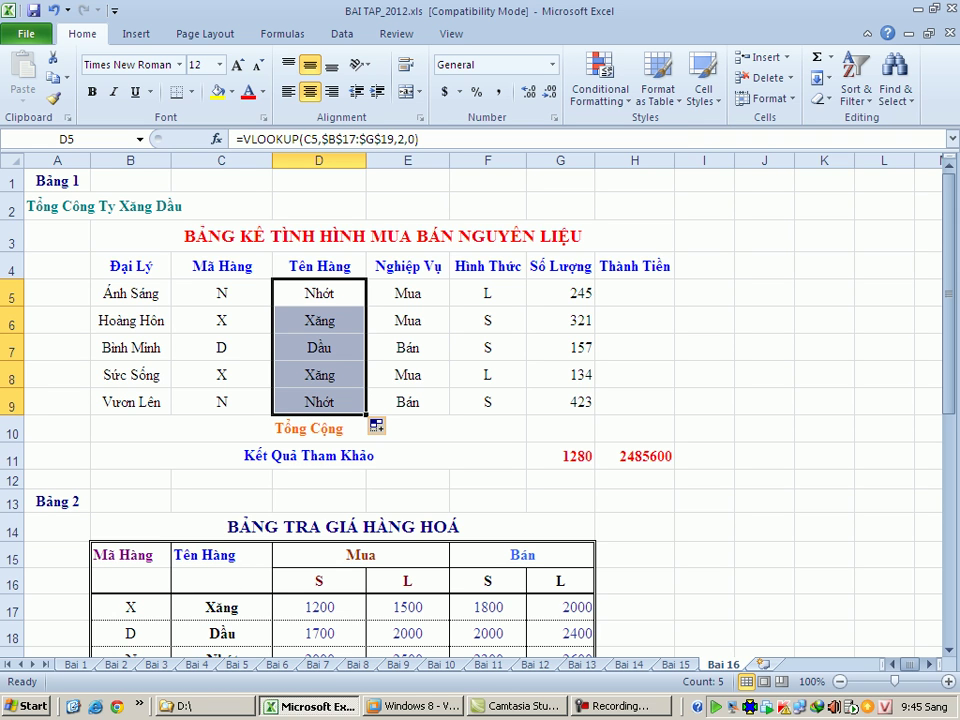
Select Thành Tiền cell H5 and read the Câu 2 requirement on how Thành Tiền is calculated.
left_click(560, 293)
left_click(634, 293)
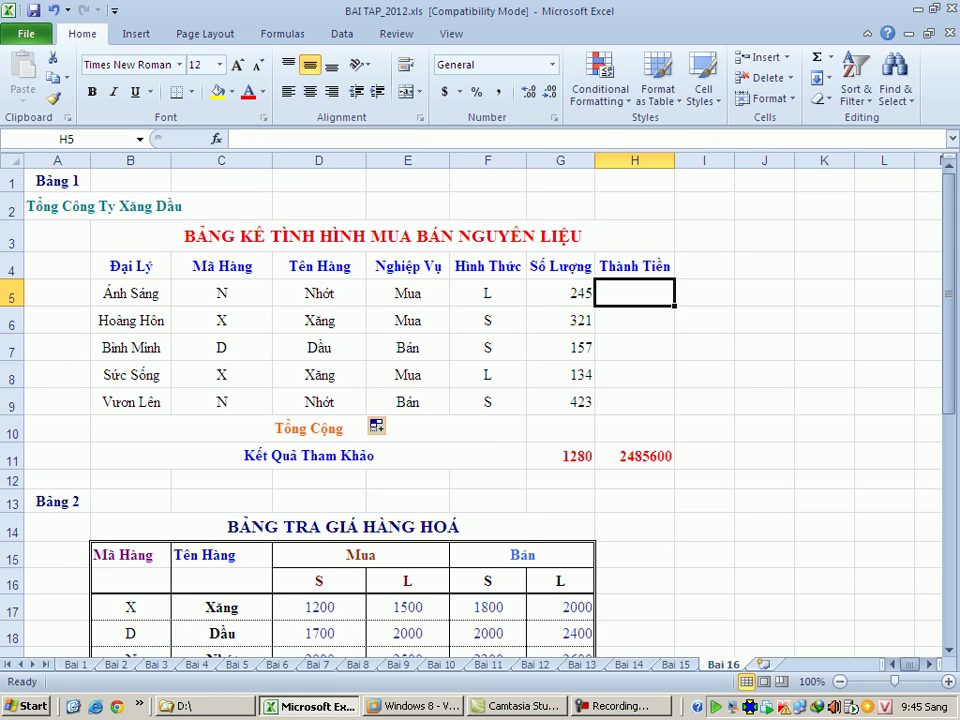
scroll(634, 293, "down", 4)
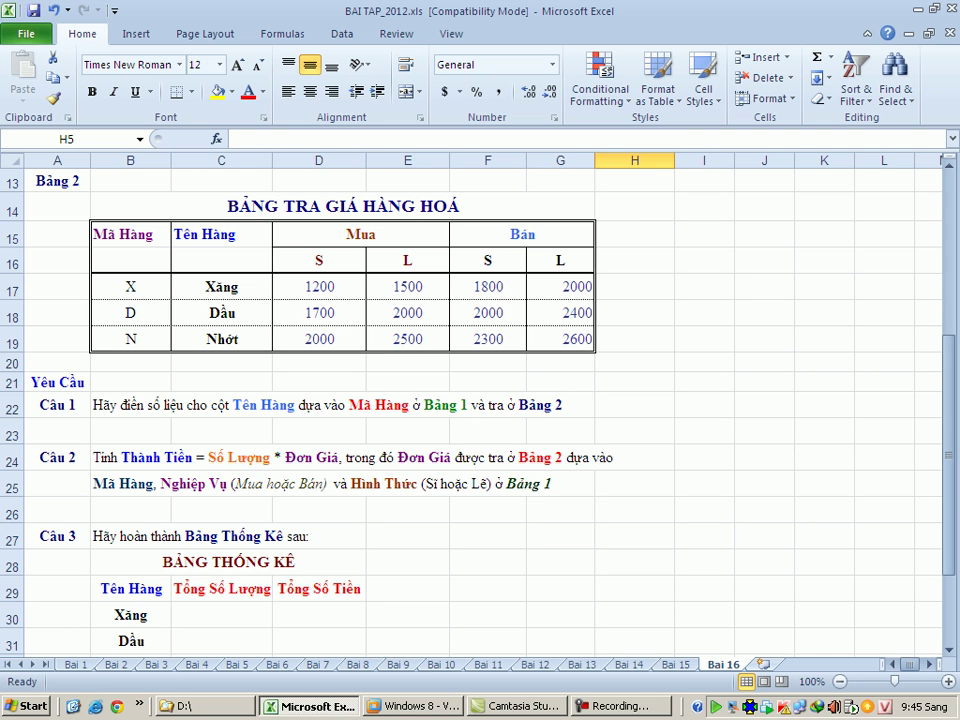
scroll(642, 533, "up", 3)
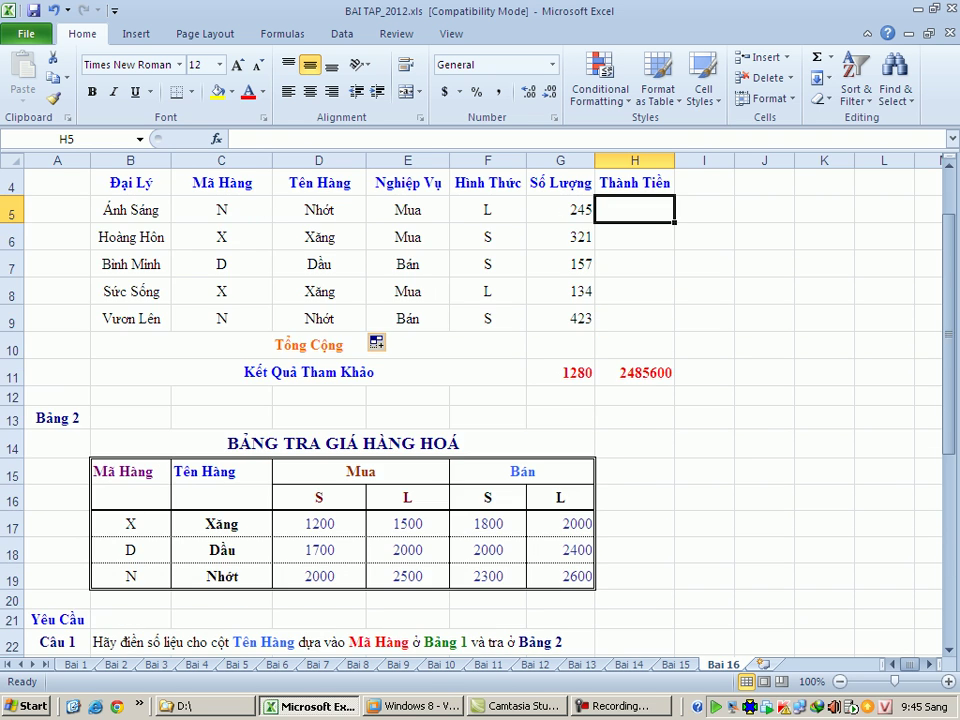
type("=")
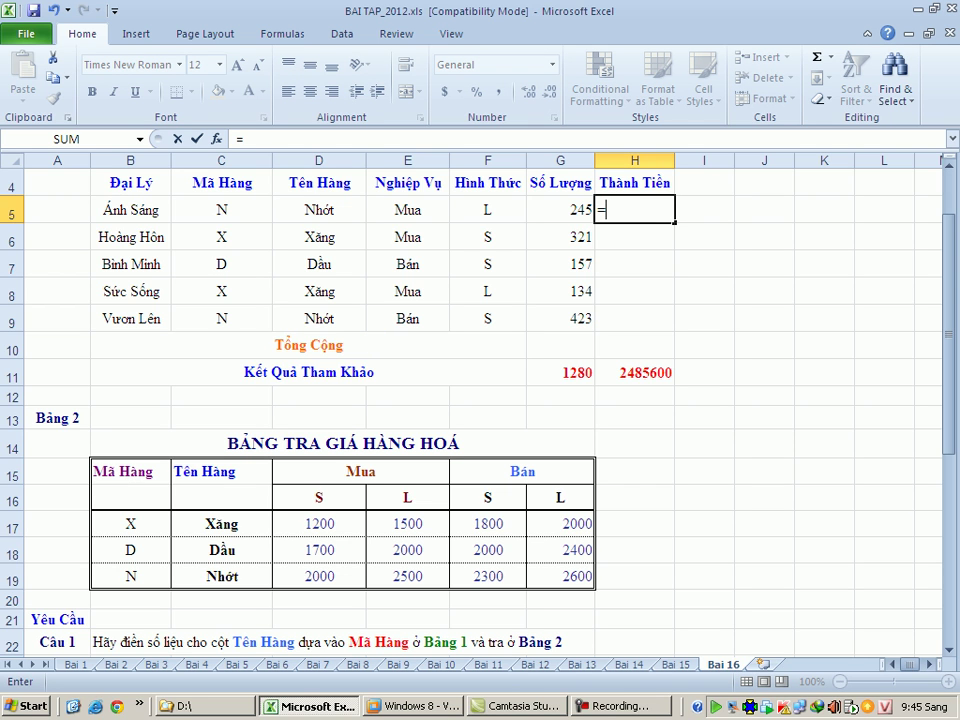
key("Left")
type("*")
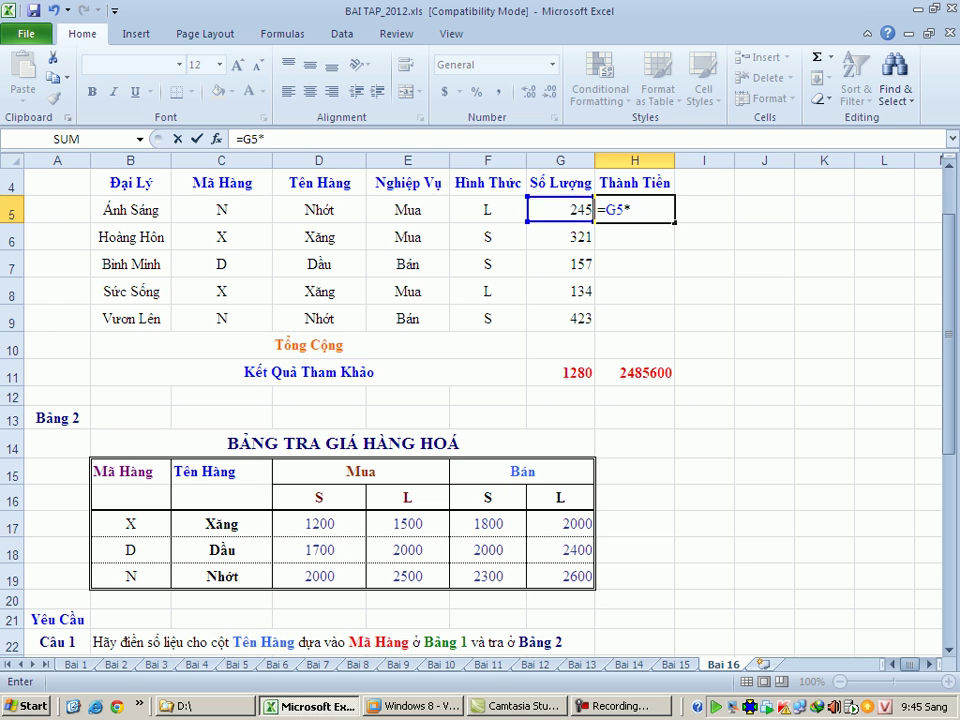
scroll(480, 400, "down", 1)
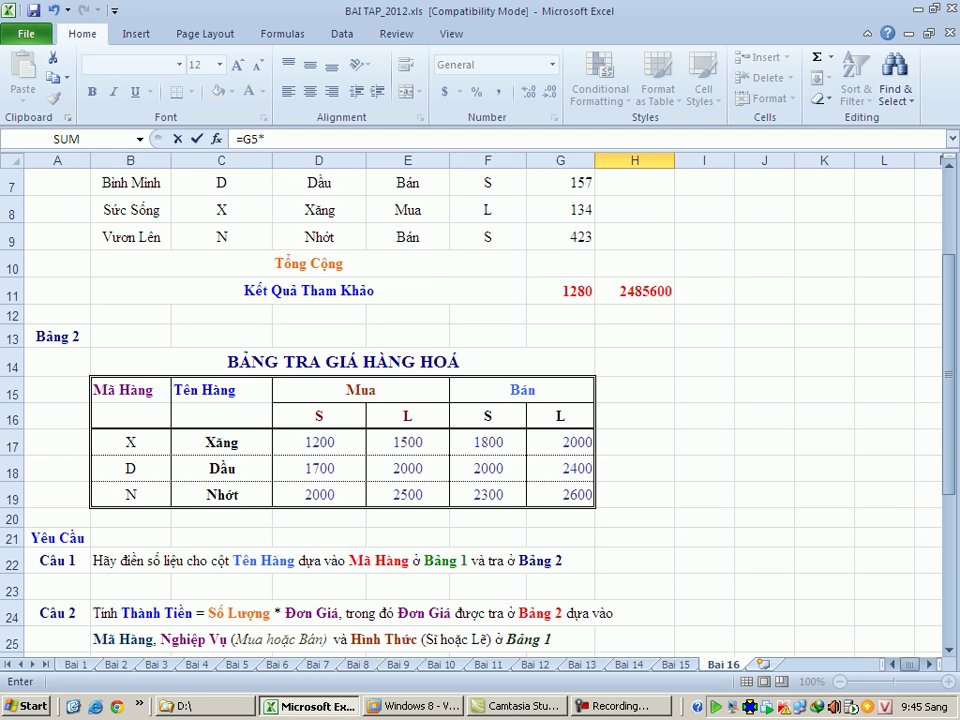
scroll(480, 400, "up", 2)
scroll(480, 400, "down", 2)
scroll(480, 400, "up", 2)
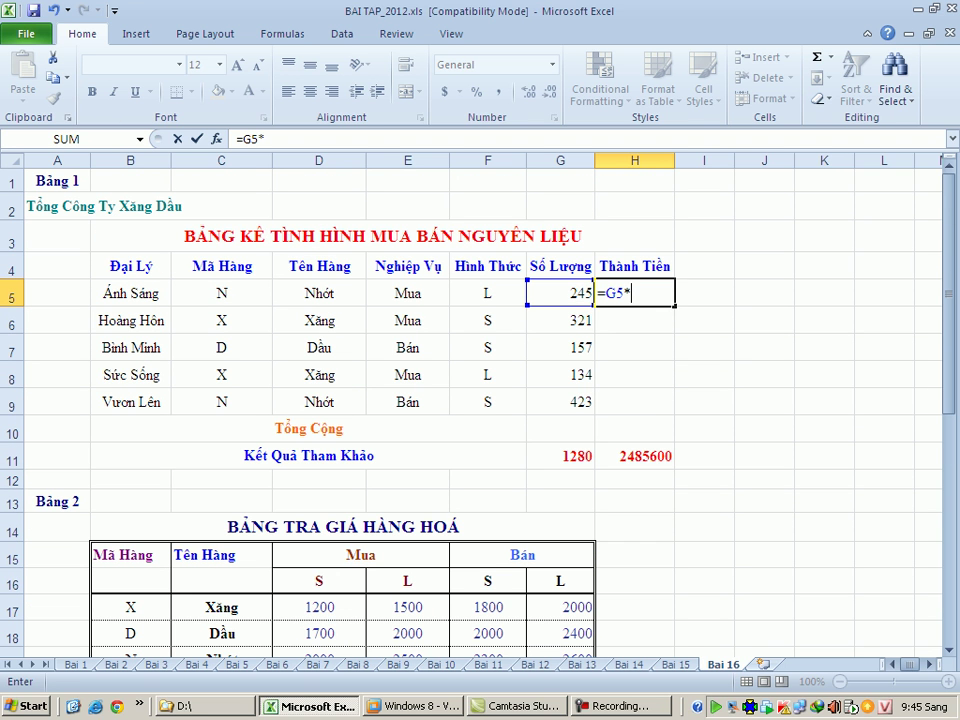
scroll(480, 400, "down", 2)
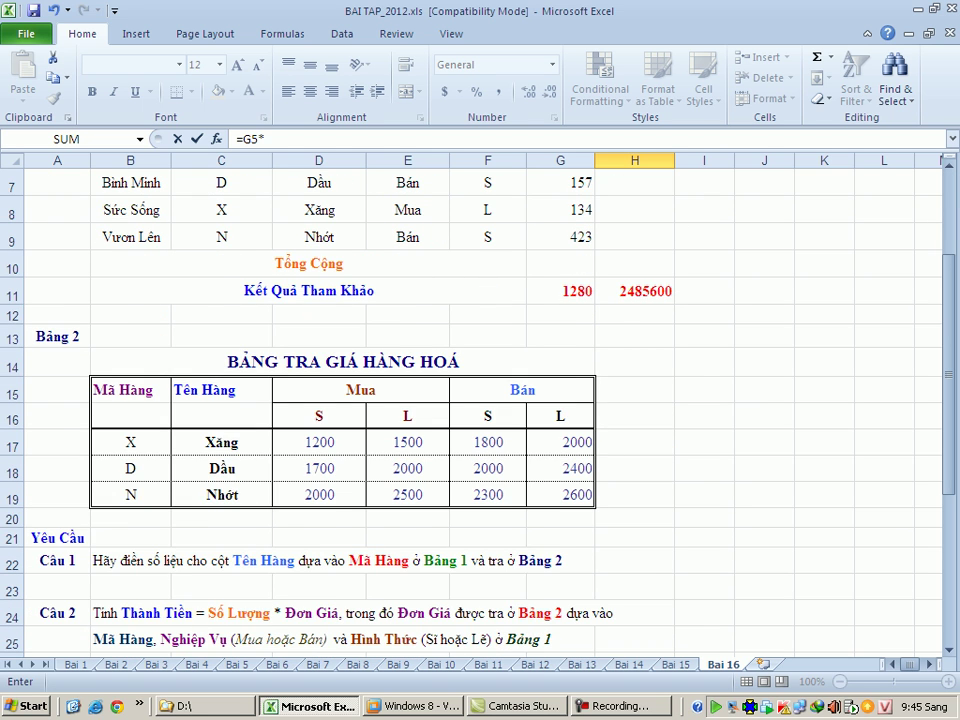
scroll(480, 400, "up", 1)
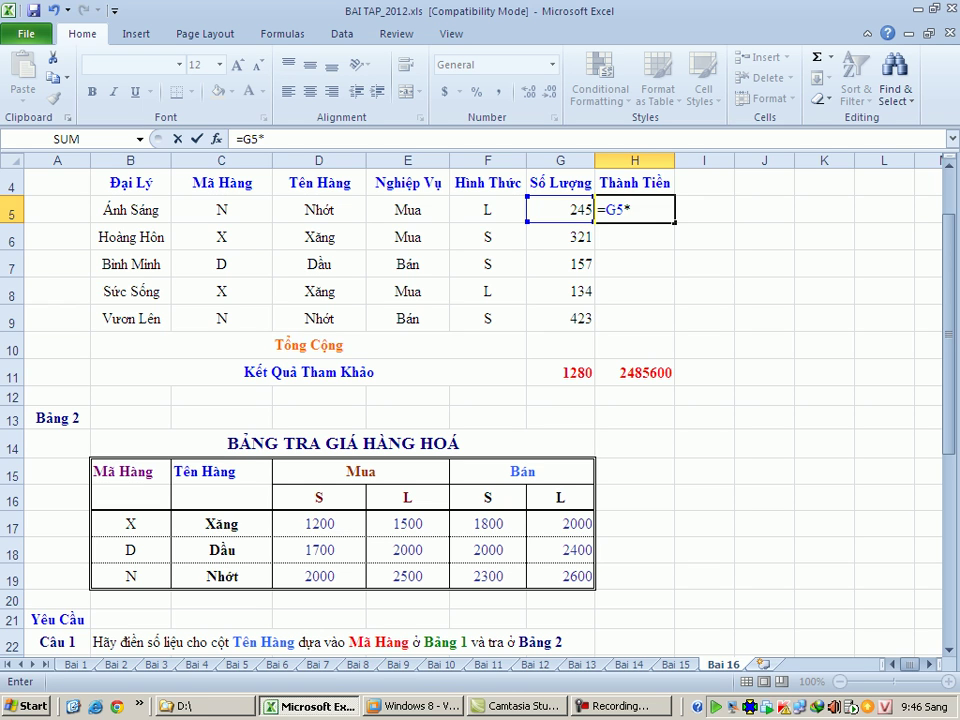
key("F2")
key("shift+Left")
key("shift+Left")
key("shift+Left")
key("BackSpace")
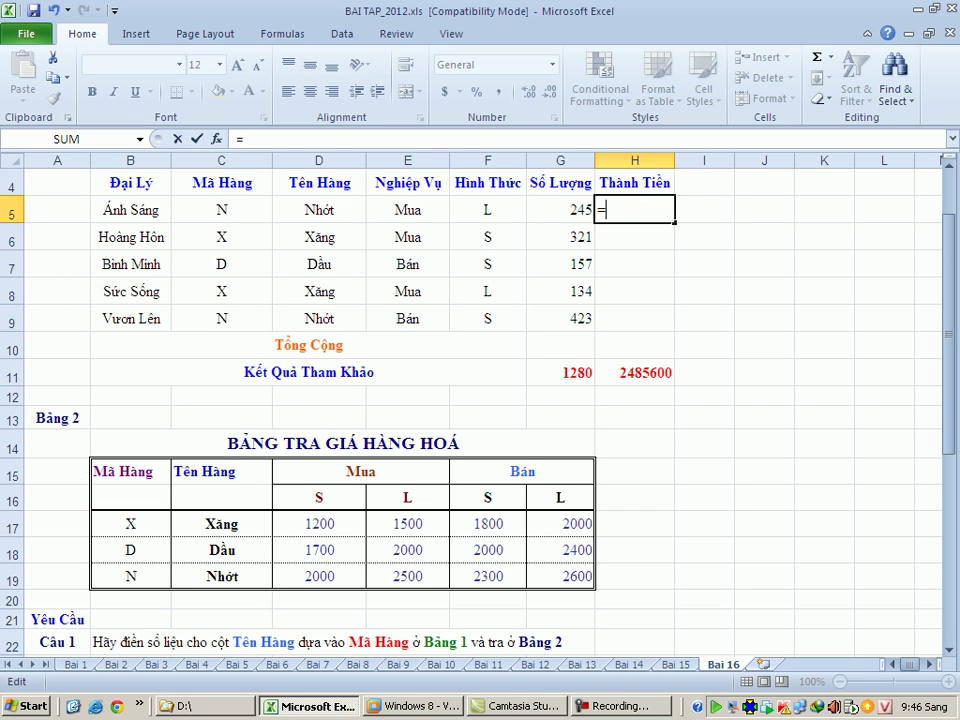
key("BackSpace")
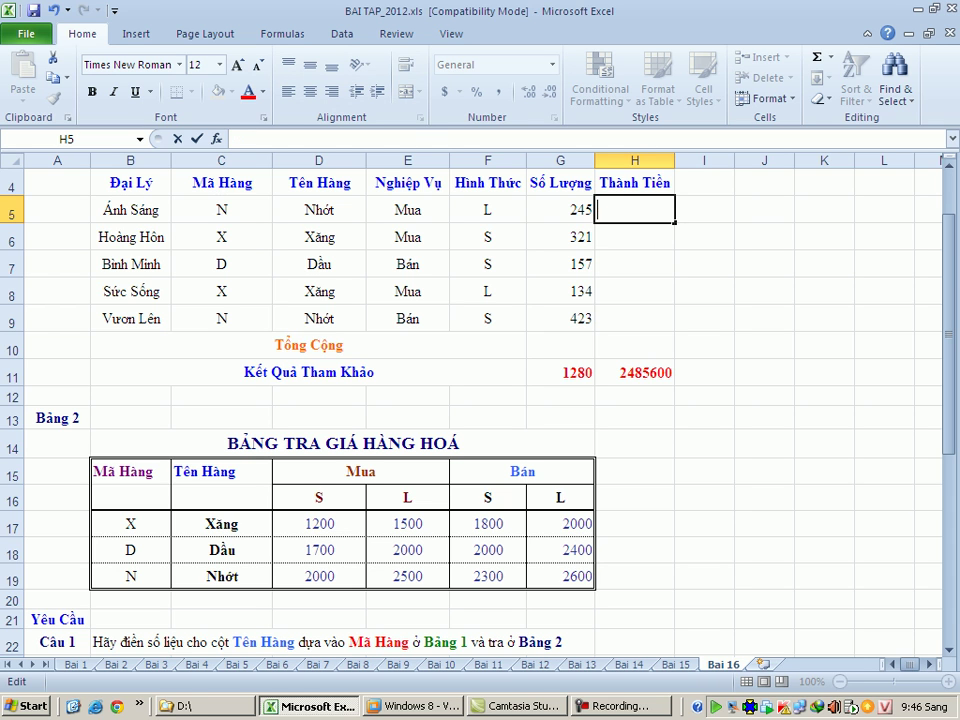
Enter the unit price 2500 in Thành Tiền cell H5 and check it against the Nhớt price under Mua L in Bảng 2.
type("2500")
key("Return")
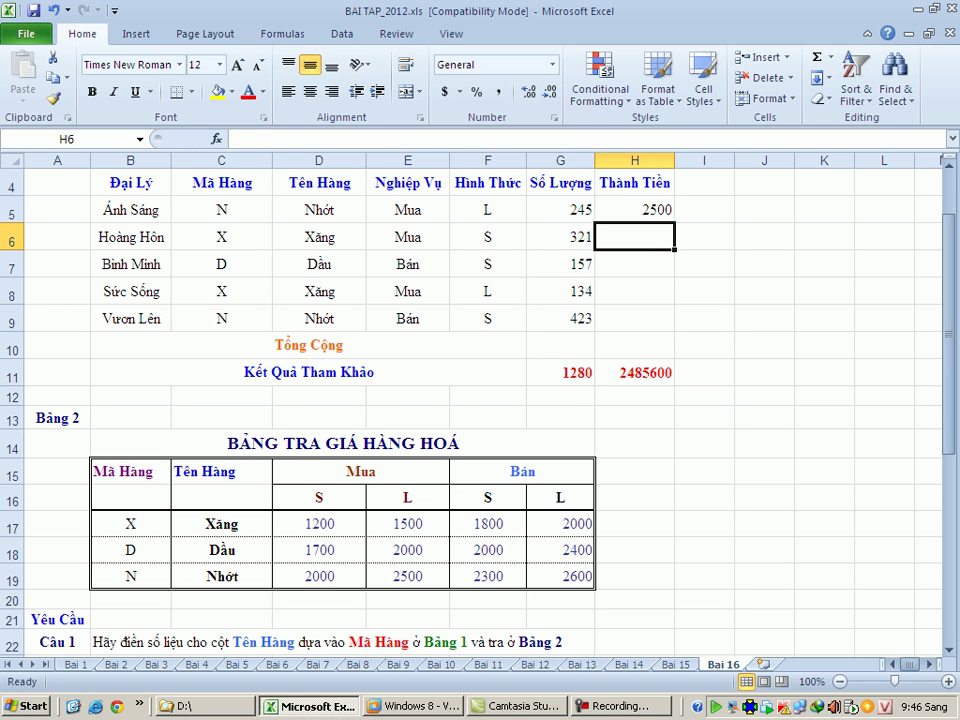
left_click(634, 209)
left_click(407, 576)
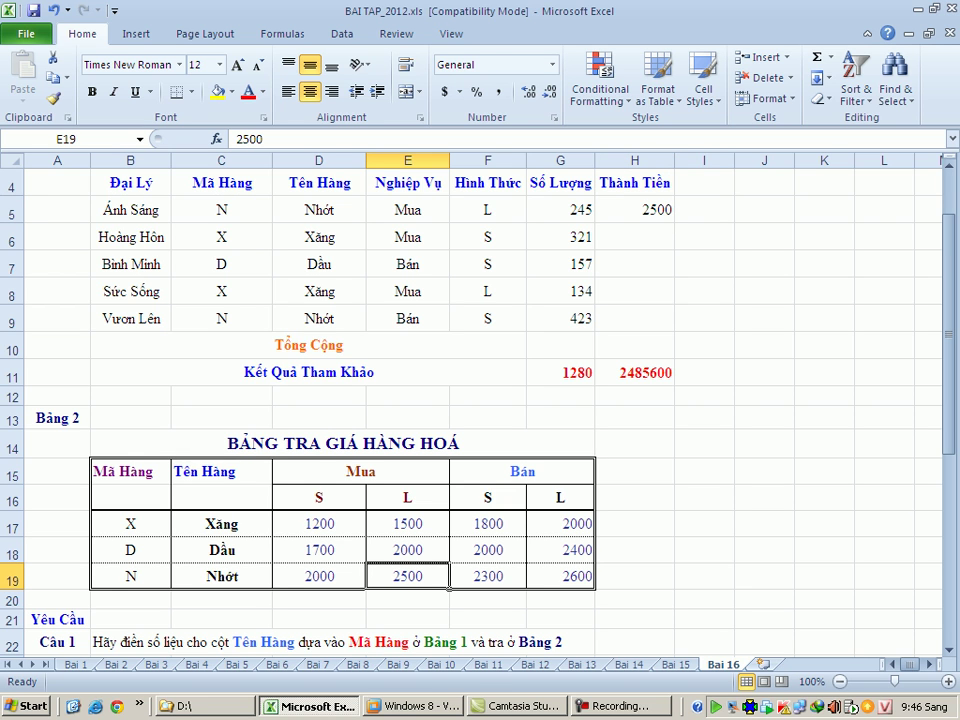
Enter the matching Bảng 2 unit prices in the Thành Tiền column: 1200 in H6 and 2300 in H9.
left_click(634, 236)
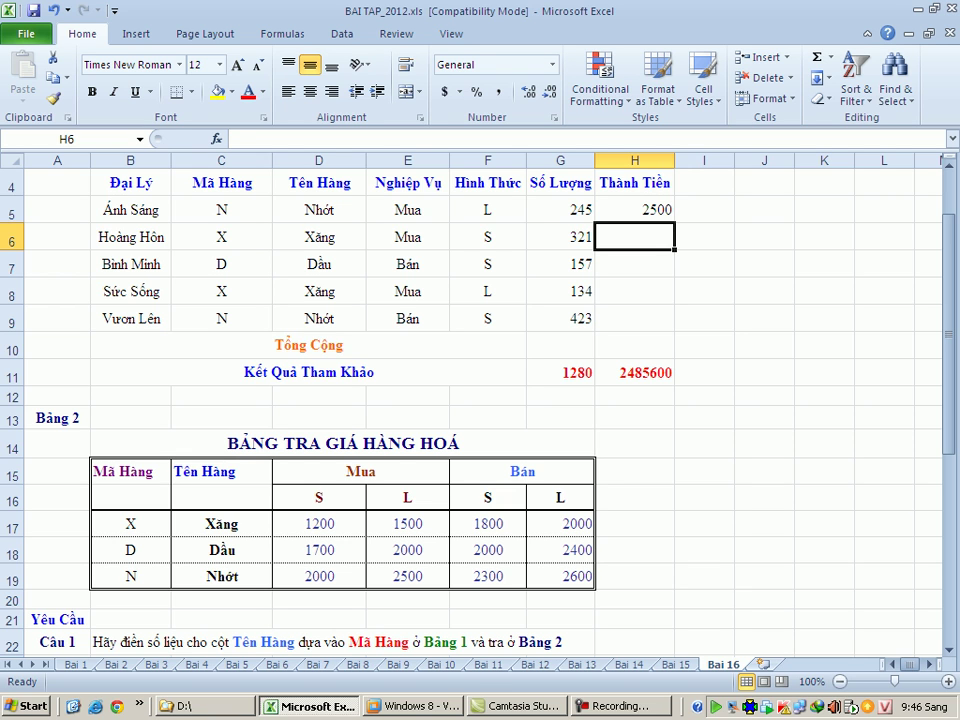
type("1200")
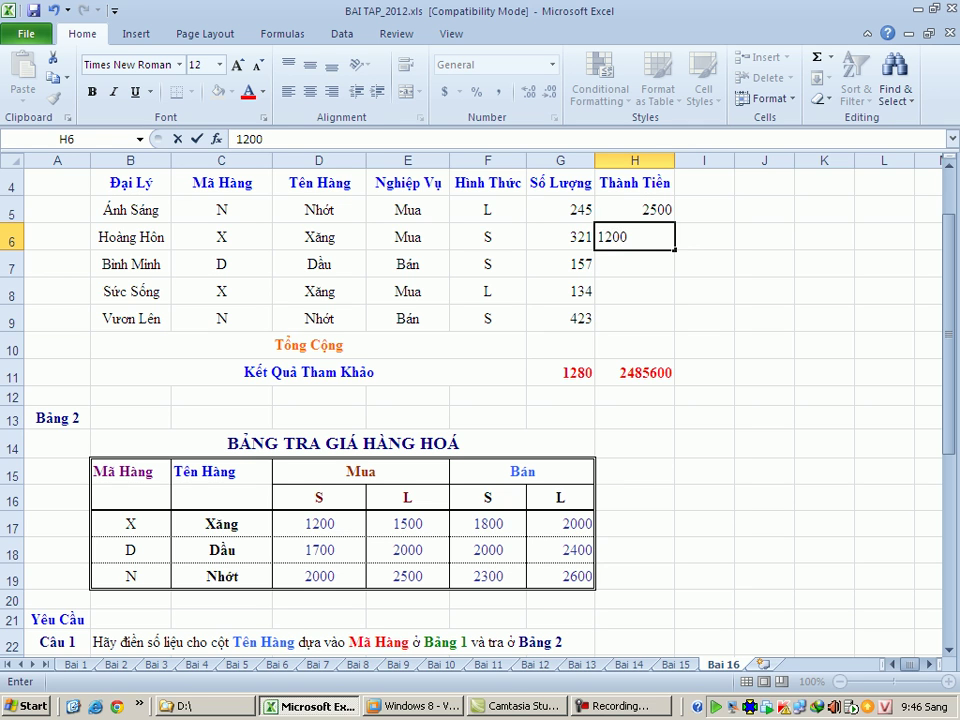
key("Return")
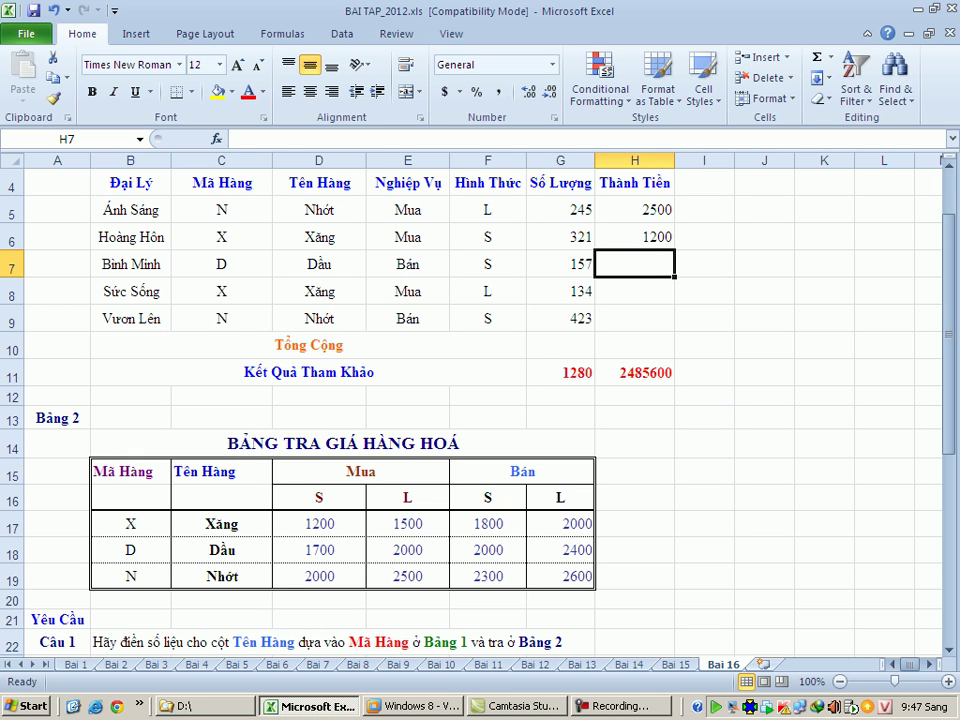
left_click(634, 318)
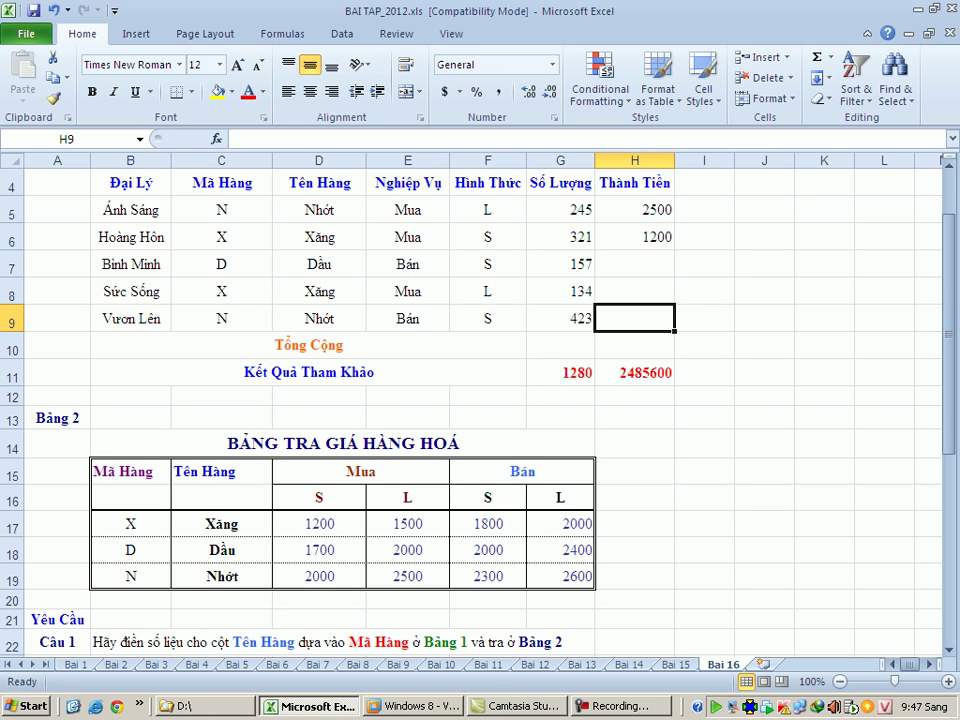
type("2300")
key("Return")
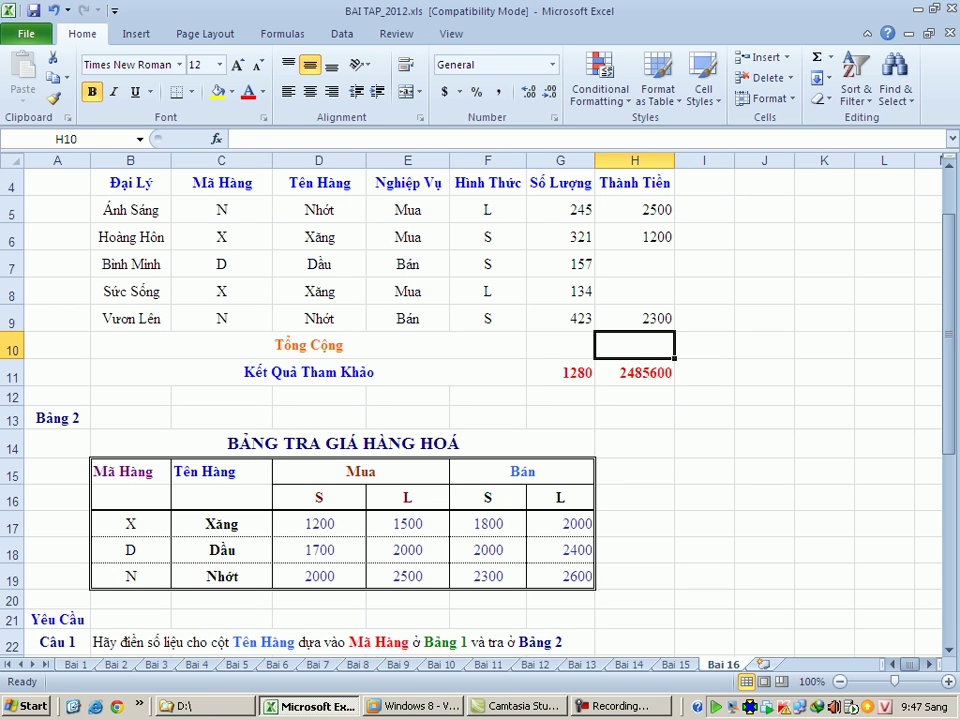
Clear the trial unit prices from Thành Tiền cells H5, H6 and H9.
left_click_drag(634, 210, 634, 318)
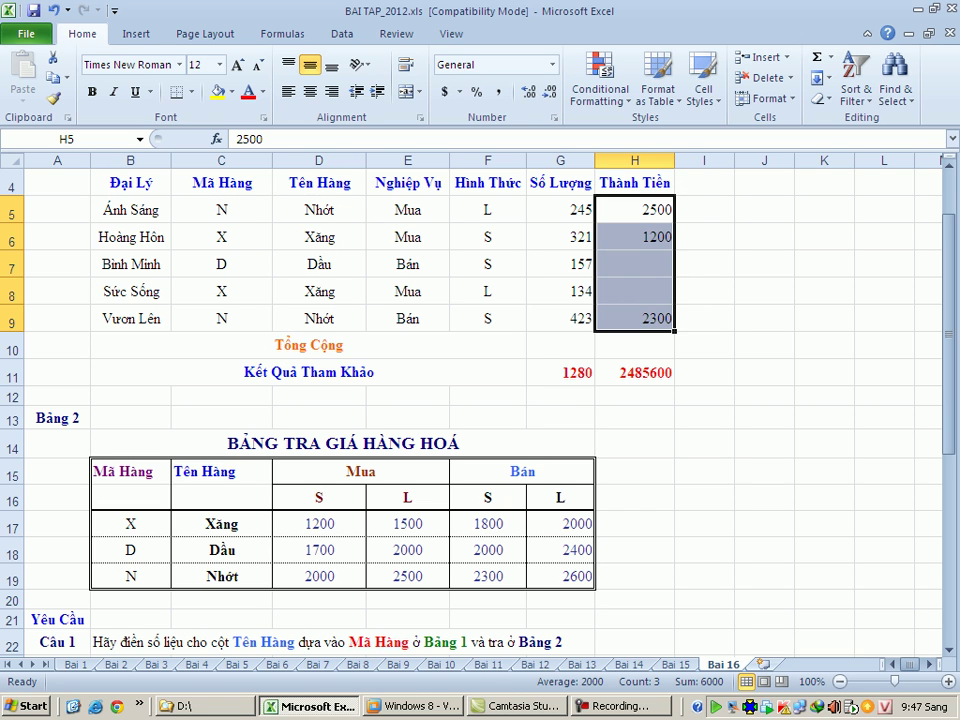
left_click(634, 209)
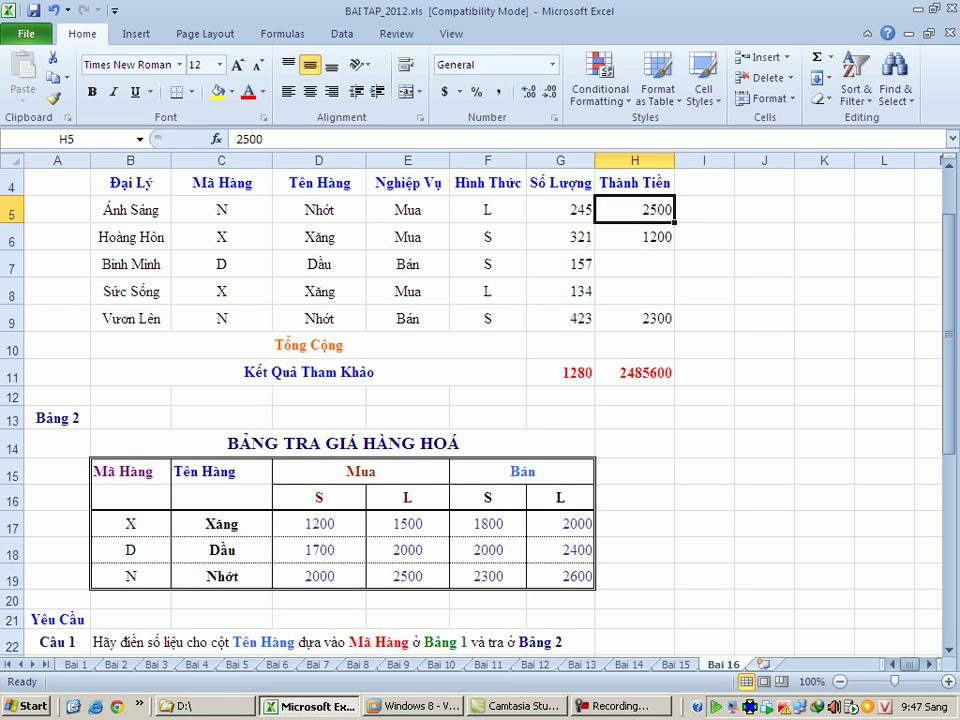
key("Delete")
left_click(634, 236)
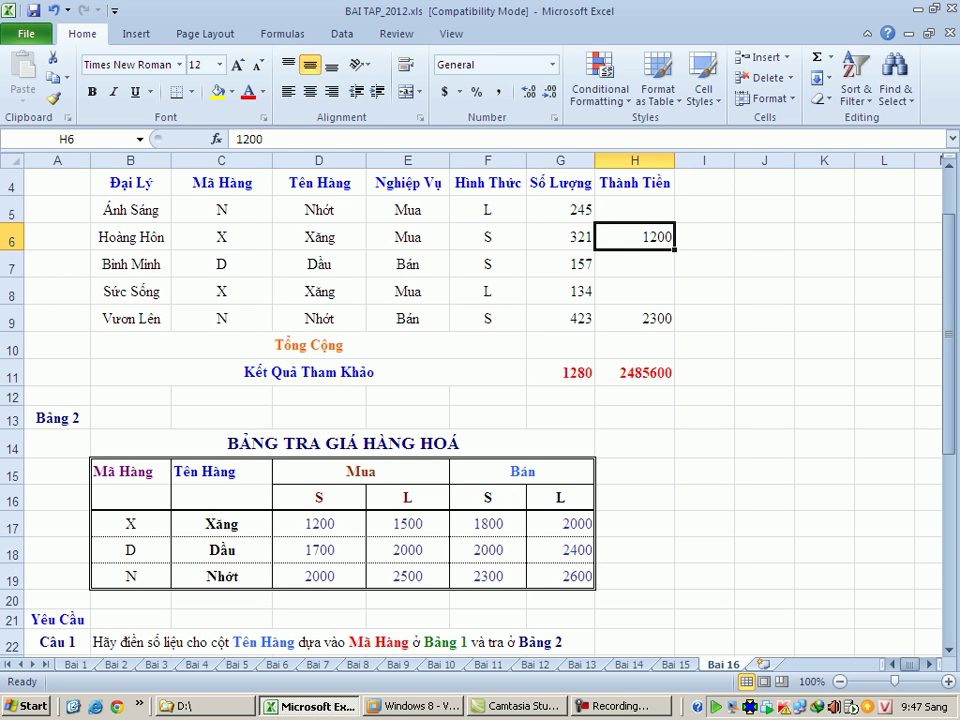
key("Down")
key("Down")
key("Down")
key("Up")
key("Up")
key("Up")
key("Delete")
key("Down")
key("Down")
key("Down")
key("Delete")
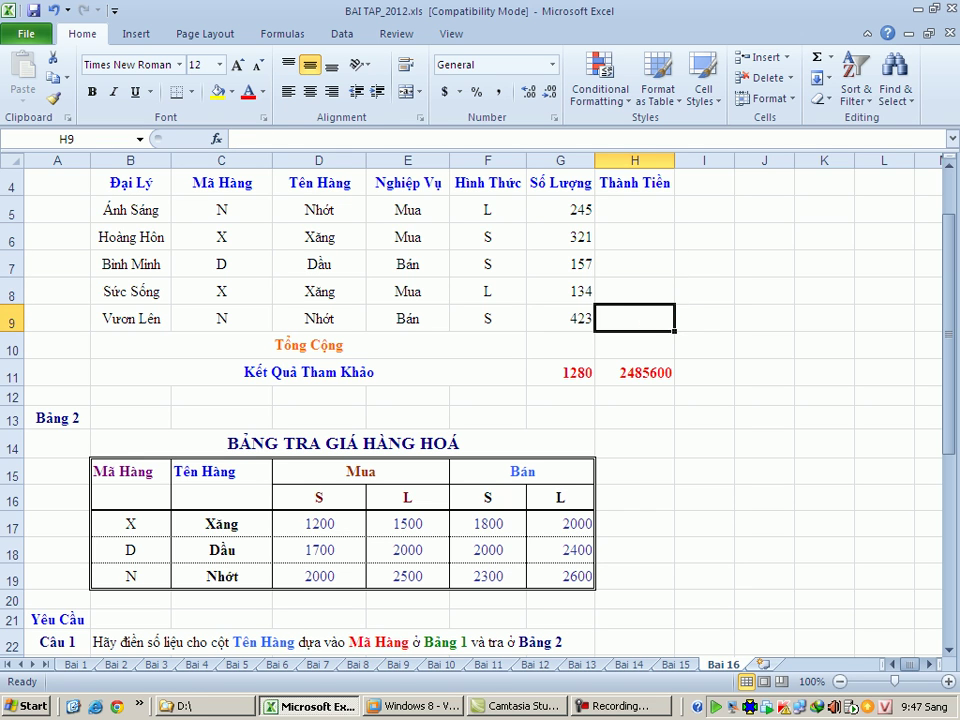
key("Up")
key("Up")
key("Up")
key("Up")
key("Left")
key("Right")
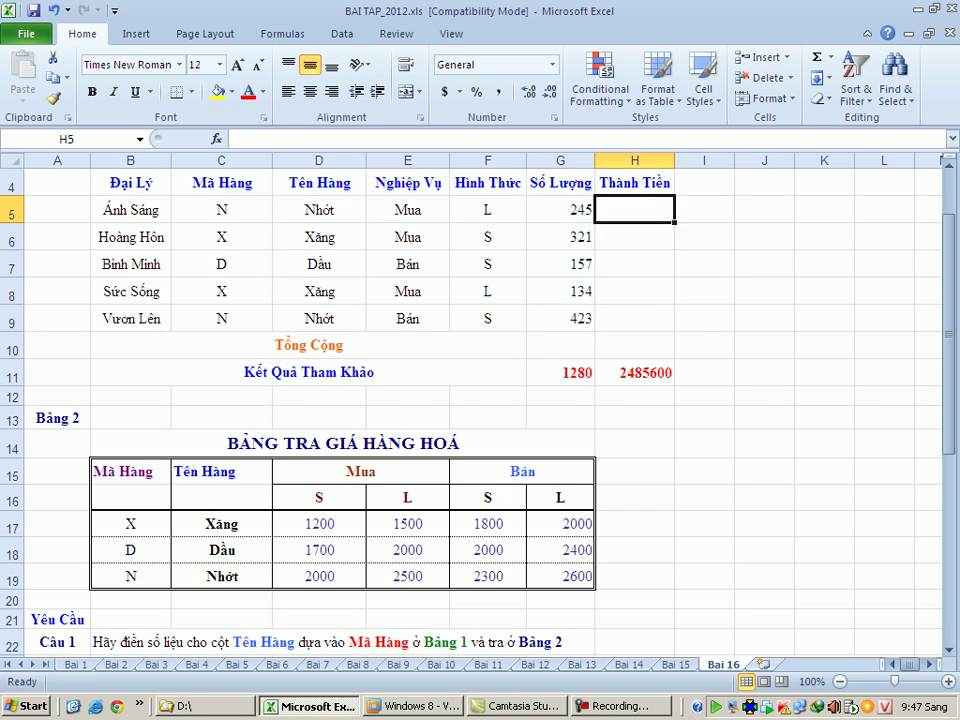
type("=")
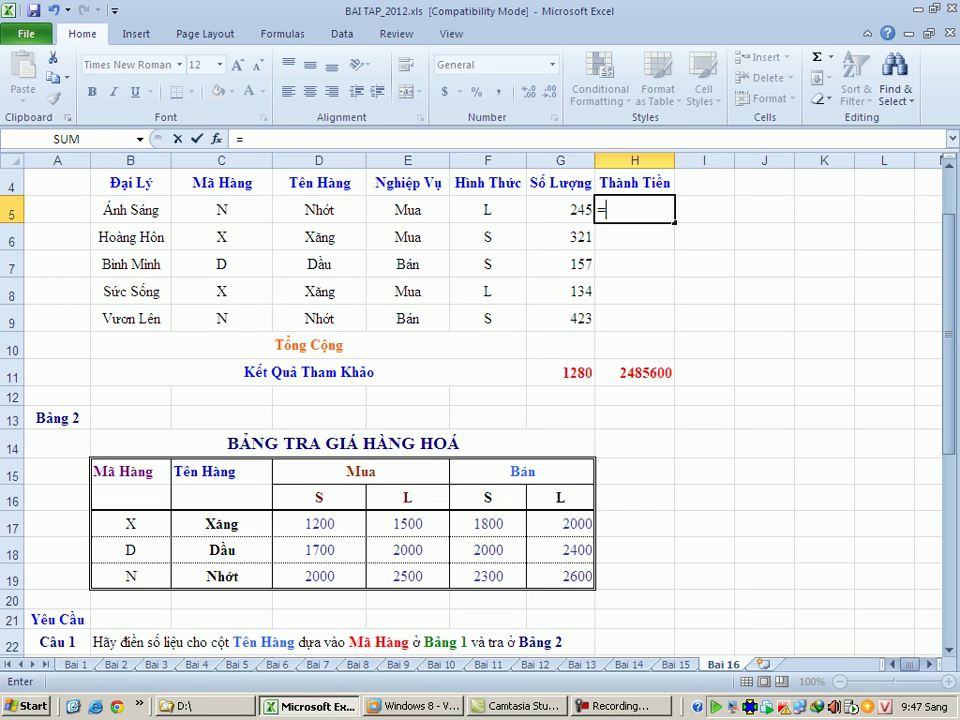
key("Escape")
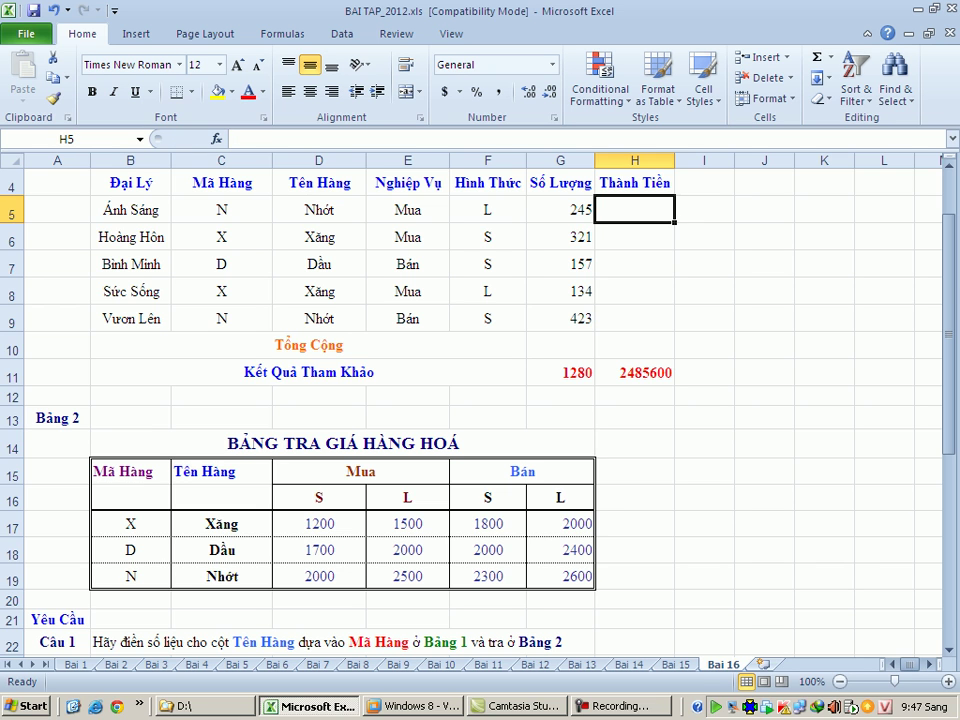
Examine the S column under Mua in Bảng 2 and its prices in D17:D19.
left_click(447, 482)
left_click(319, 497)
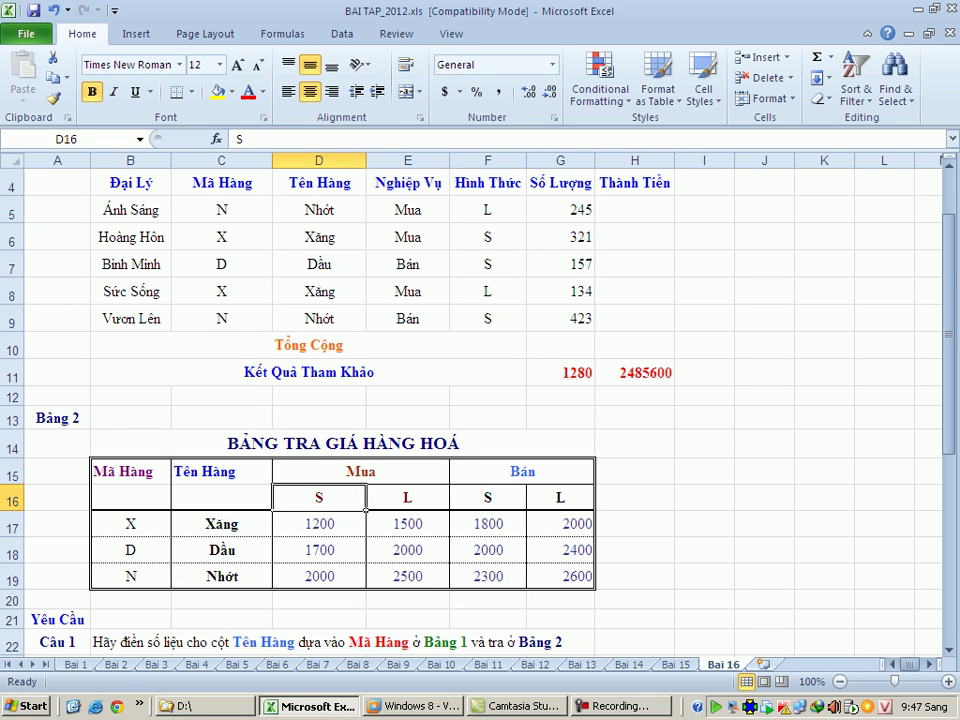
left_click_drag(340, 523, 365, 588)
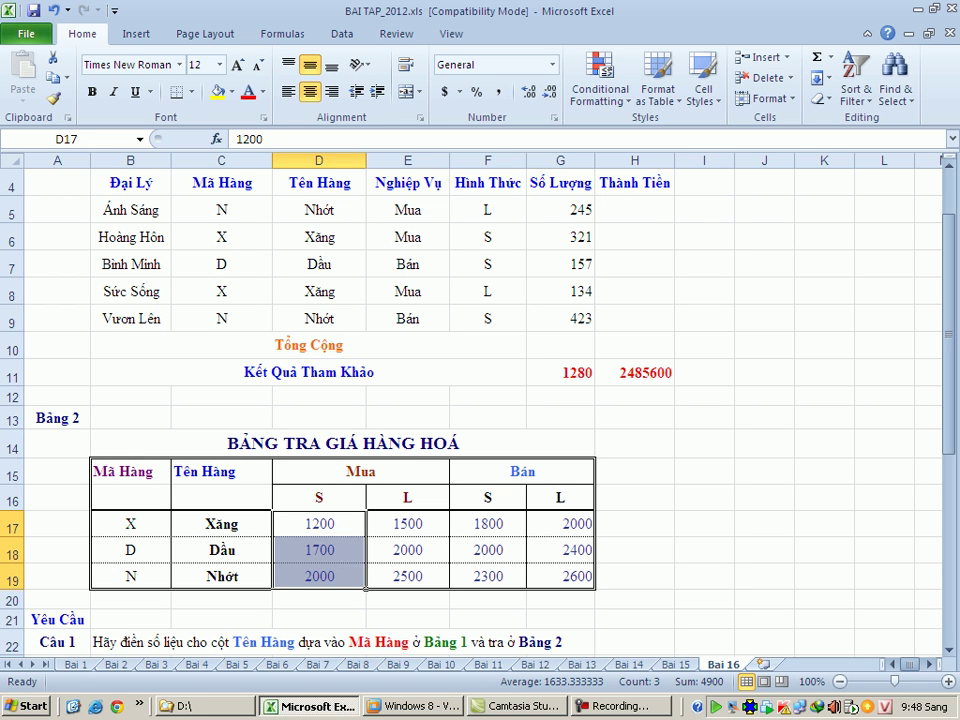
Start a formula in Thành Tiền cell H5 with an AND test inside an IF function.
left_click(634, 209)
type("3")
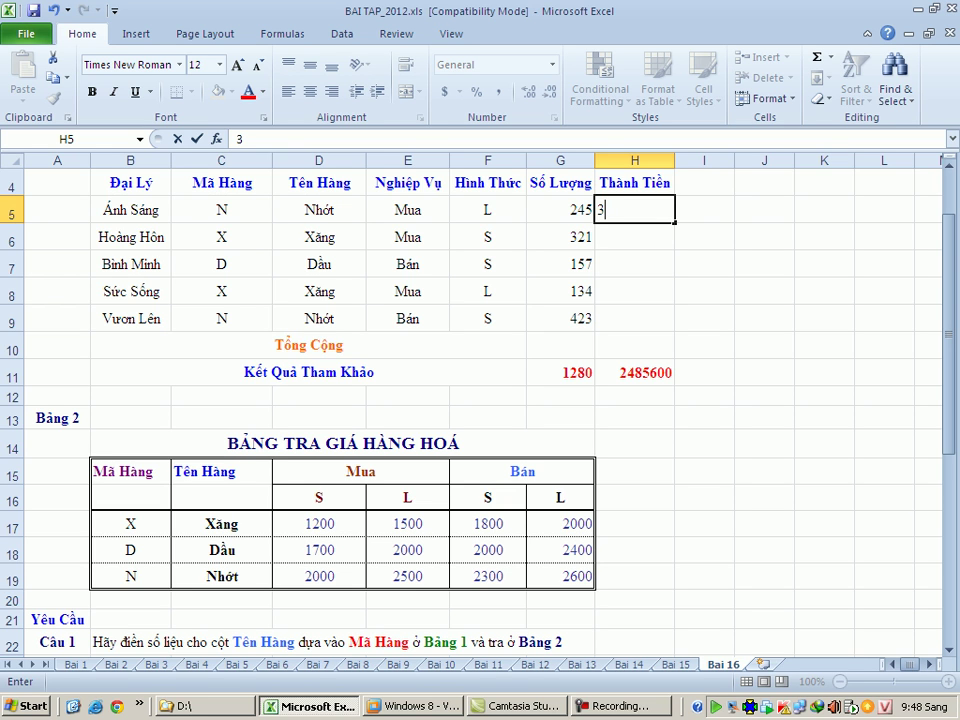
key("BackSpace")
type("if")
key("BackSpace")
key("BackSpace")
type("=if(")
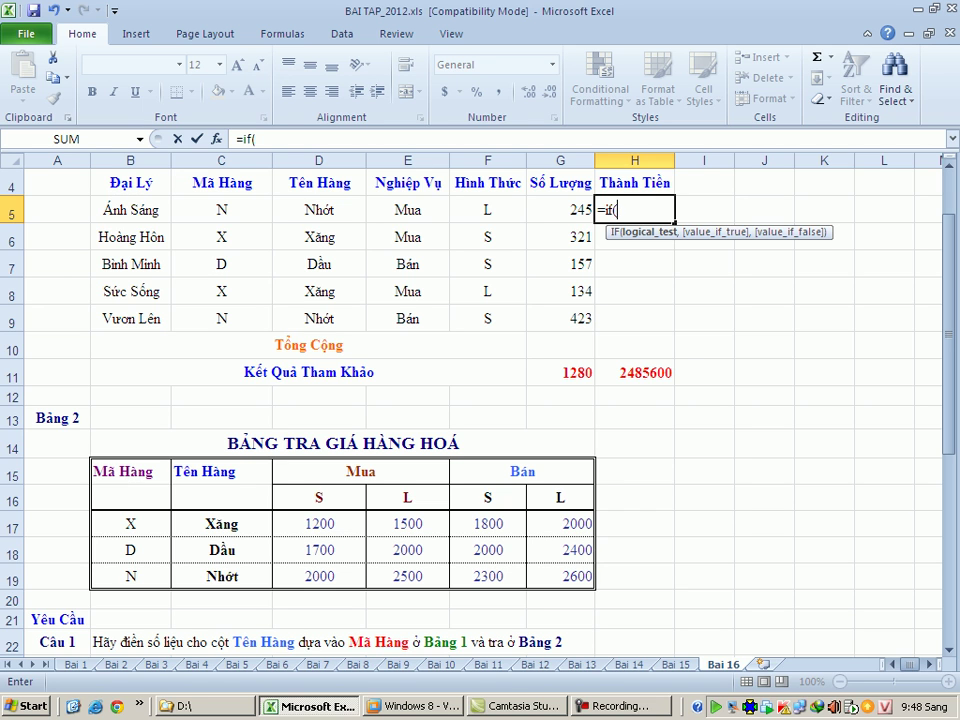
type("and(")
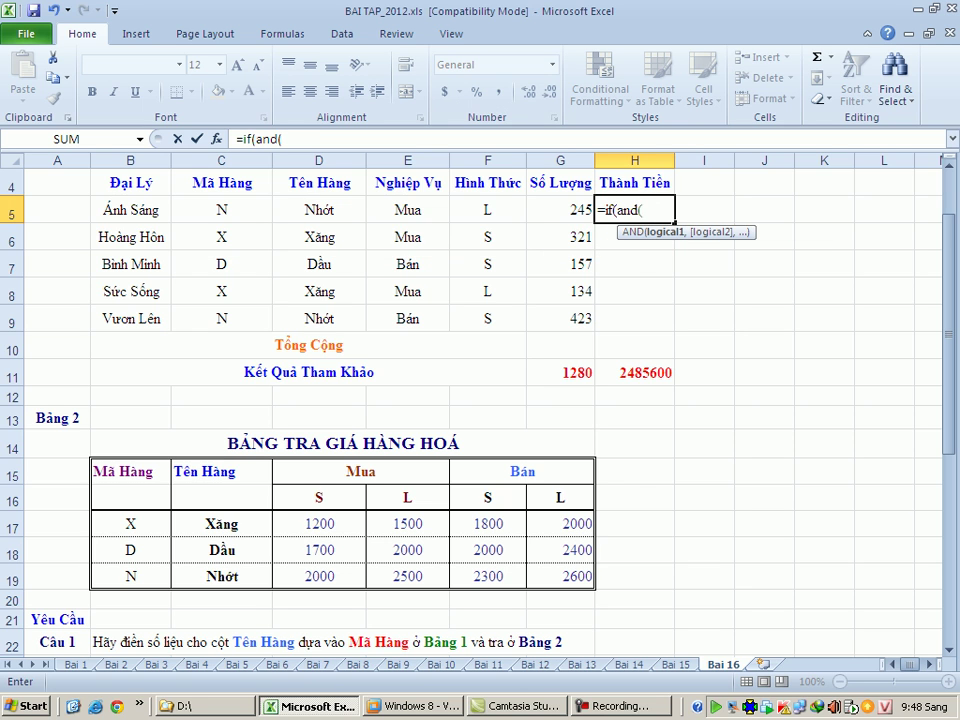
Set the H5 formula's AND conditions to E5="Mua" and F5="S", with 3 as the value if true.
left_click(407, 209)
type("=\"")
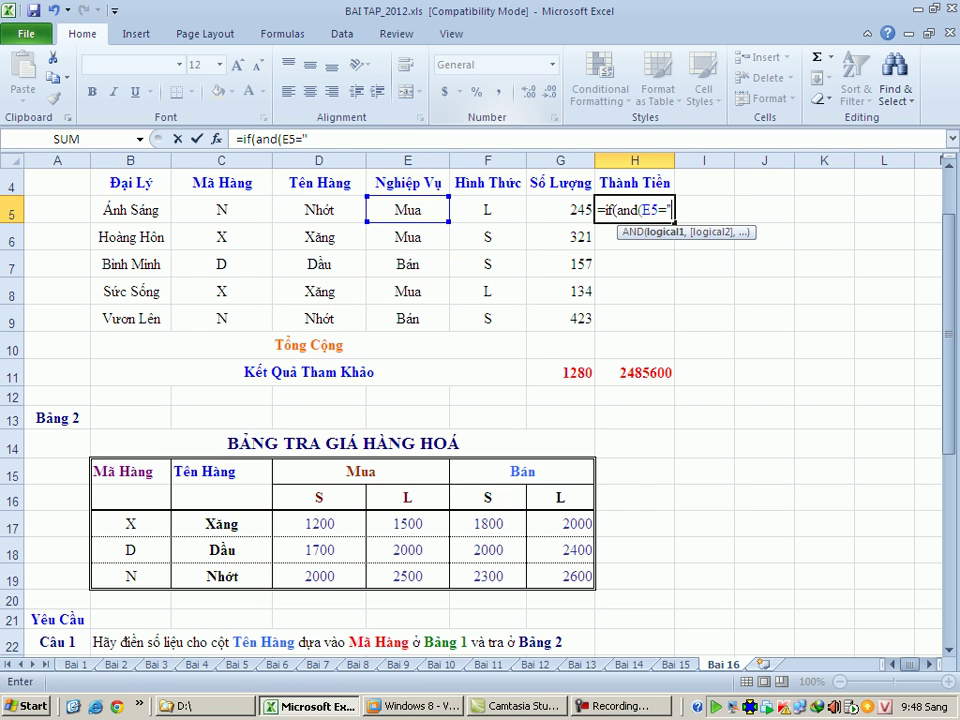
type("Mua\",")
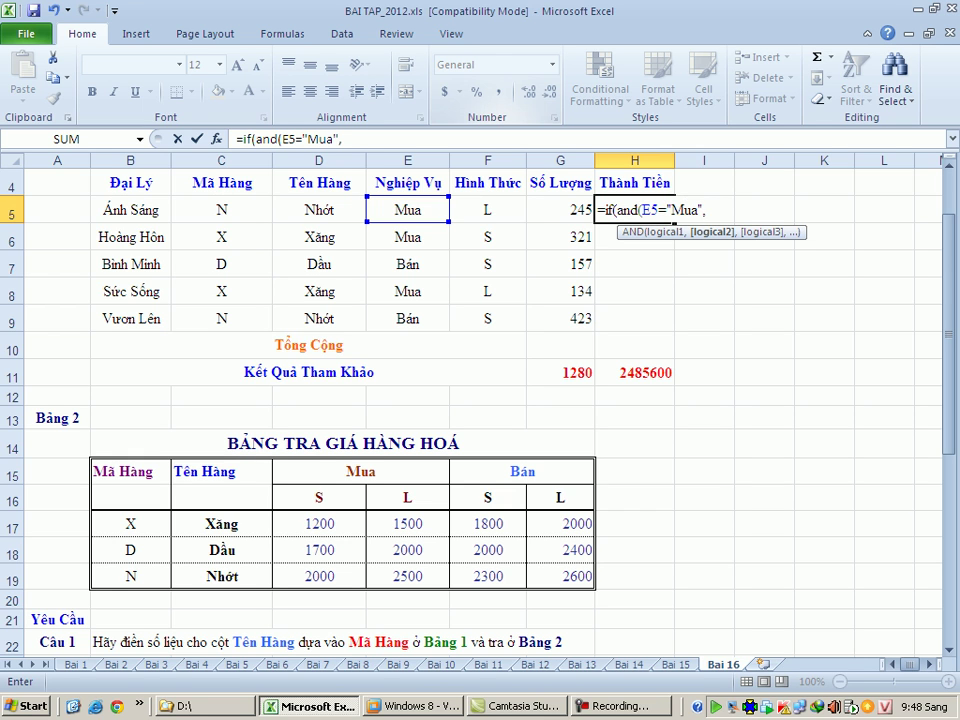
left_click(487, 209)
type("=")
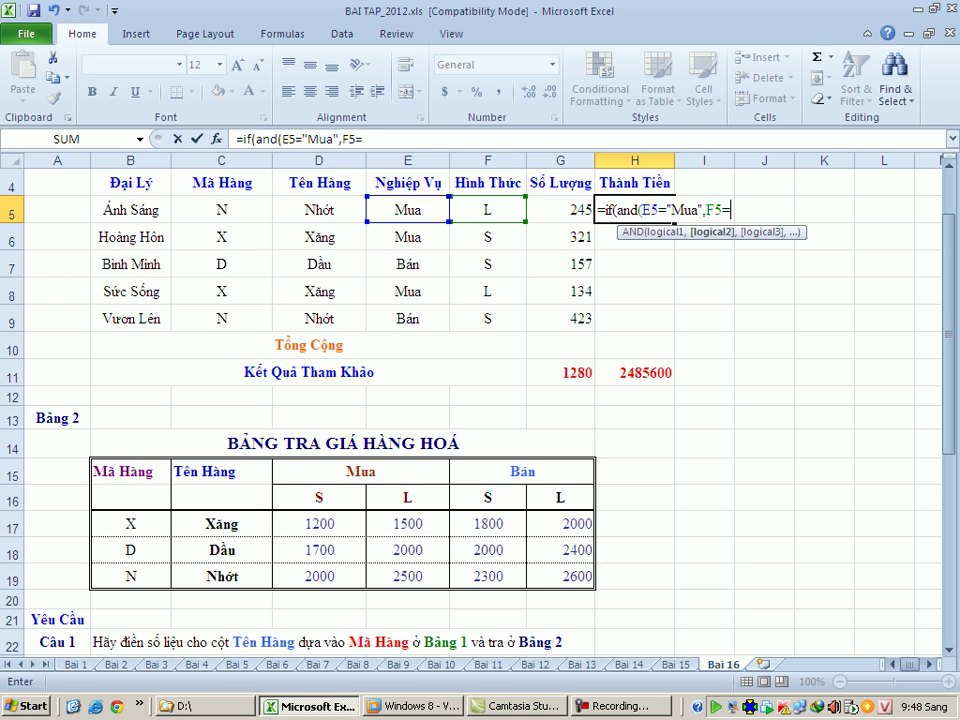
type("\"S\")")
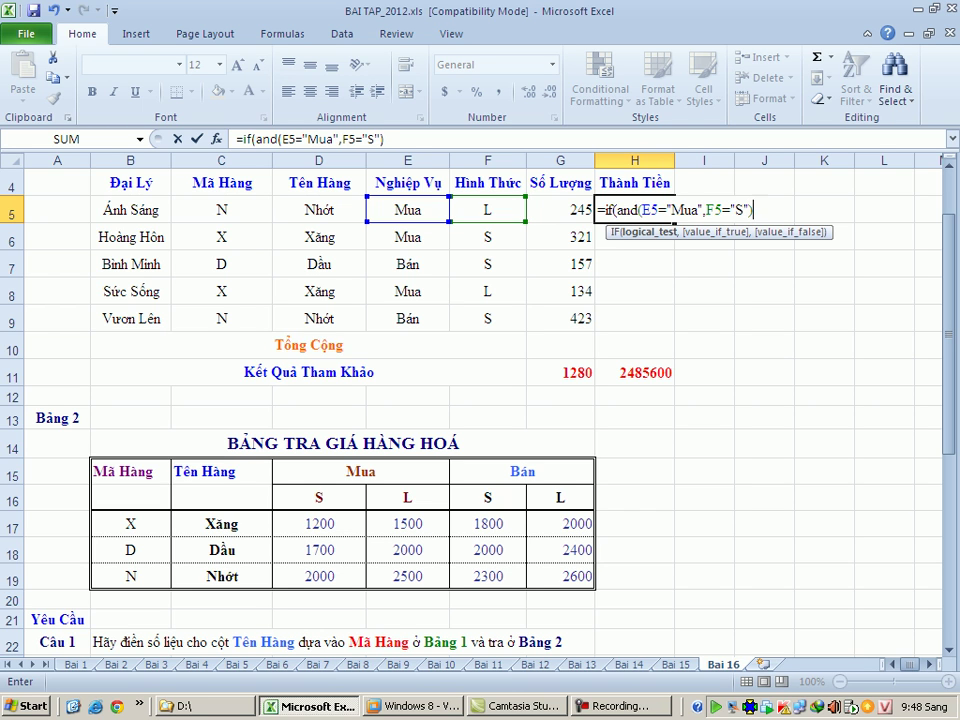
type(",3")
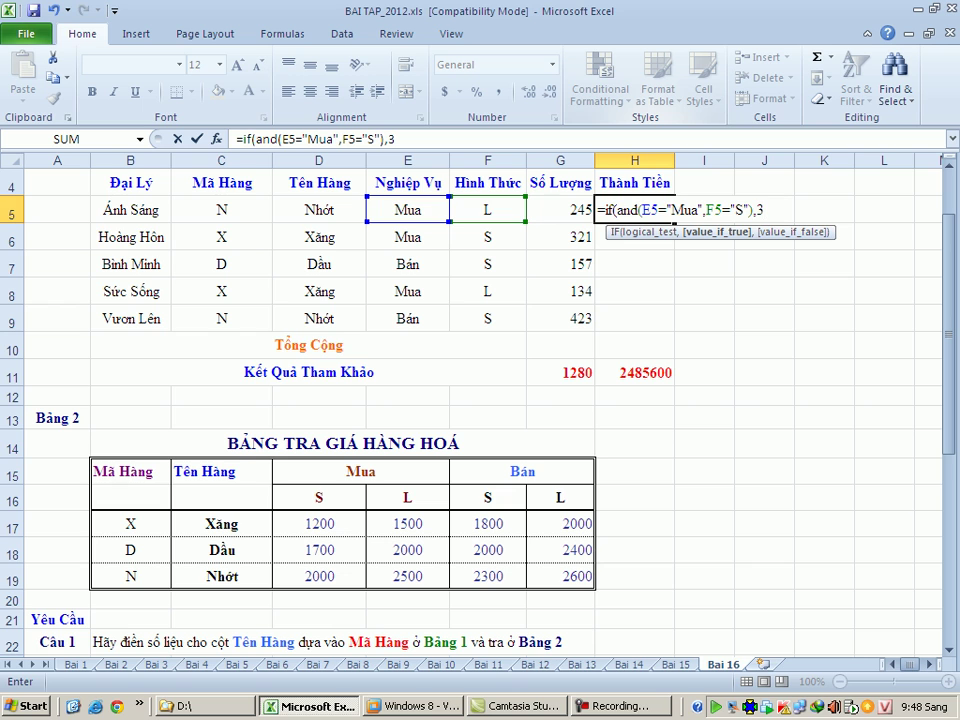
type(",")
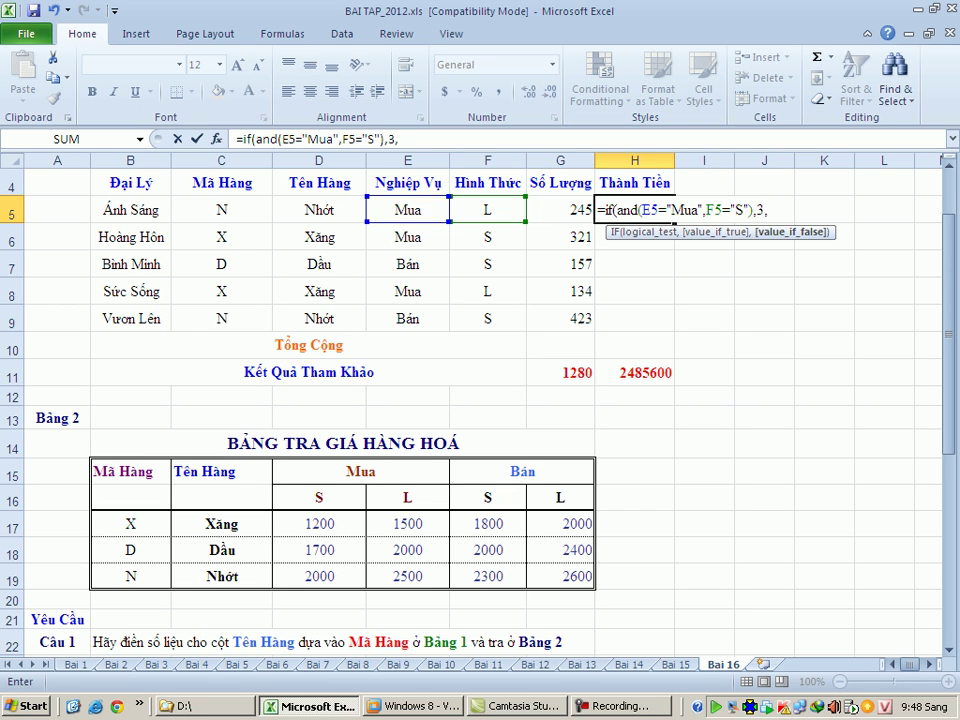
Duplicate the IF(AND(E5="Mua",F5="S") part of the H5 formula as its value-if-false argument.
left_click_drag(752, 210, 617, 210)
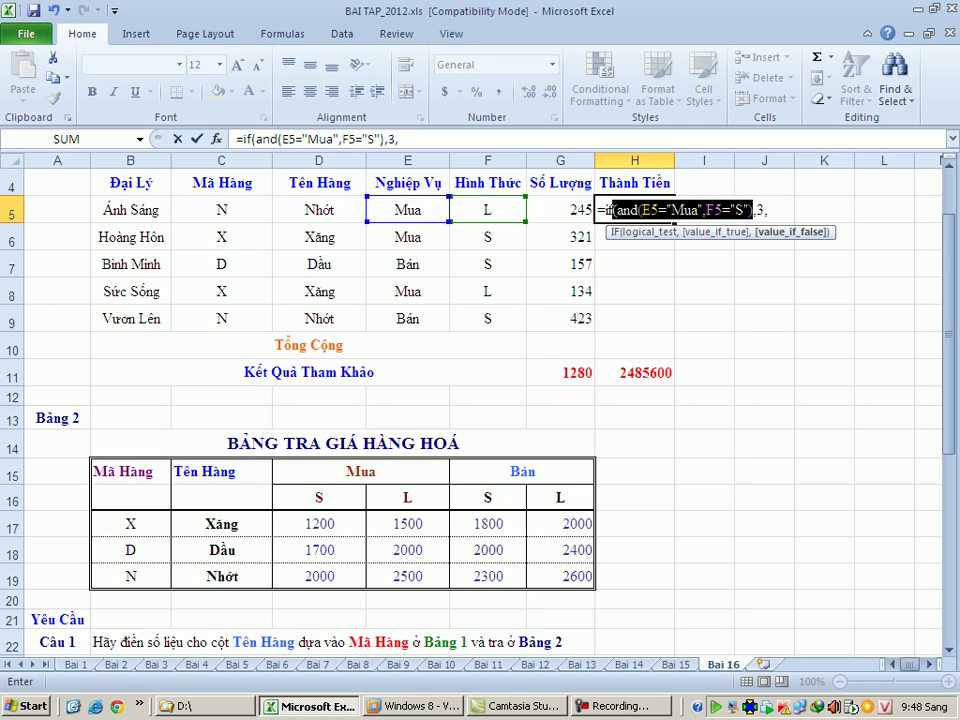
key("shift+Left")
key("shift+Left")
key("shift+Left")
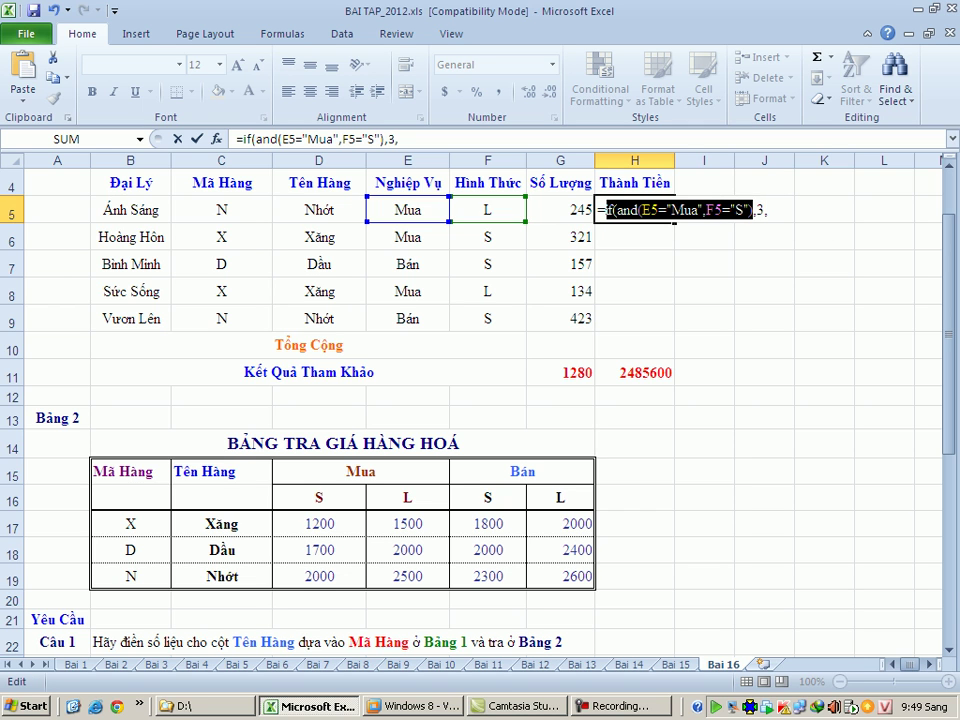
key("End")
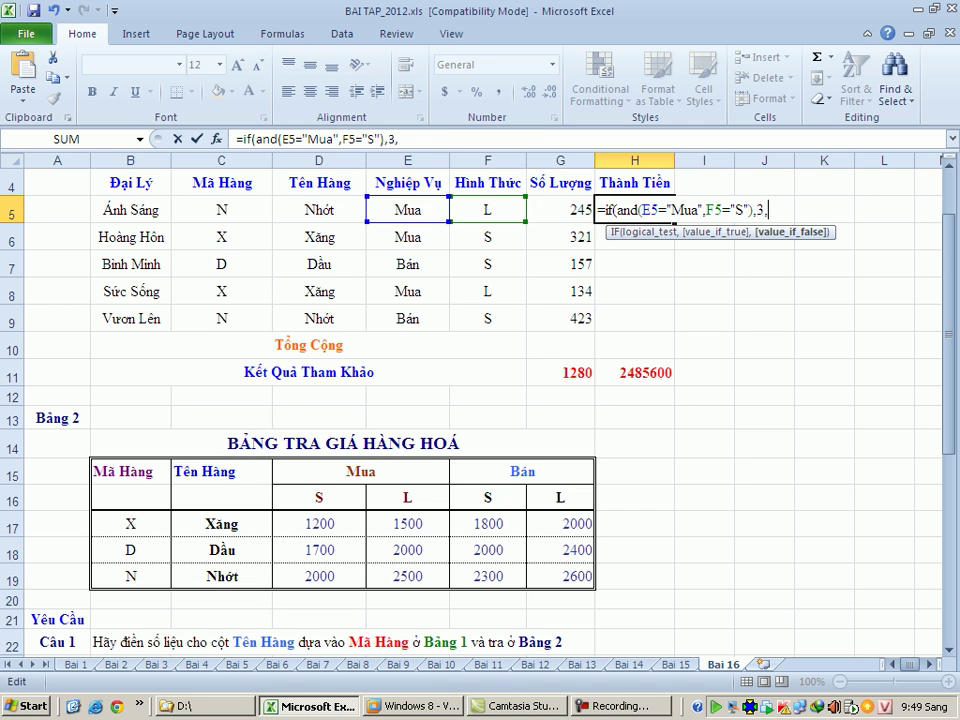
key("ctrl+v")
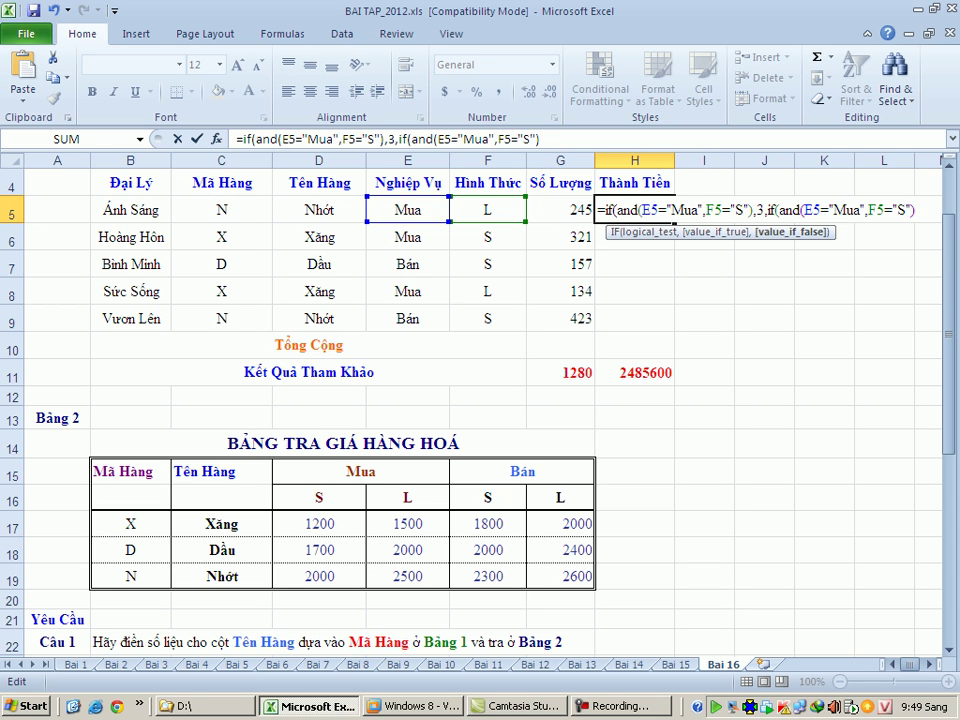
Change the second IF's Hình Thức condition to F5="L" and give it 4 as the value if true.
key("Left")
key("Left")
key("BackSpace")
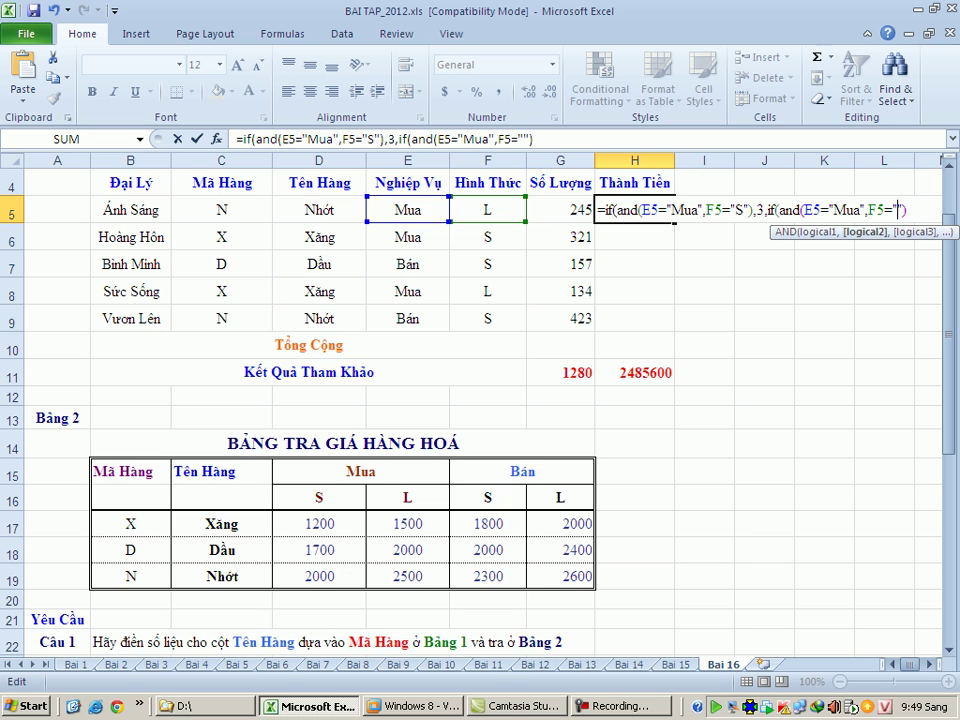
type("L")
left_click(540, 138)
type(",4")
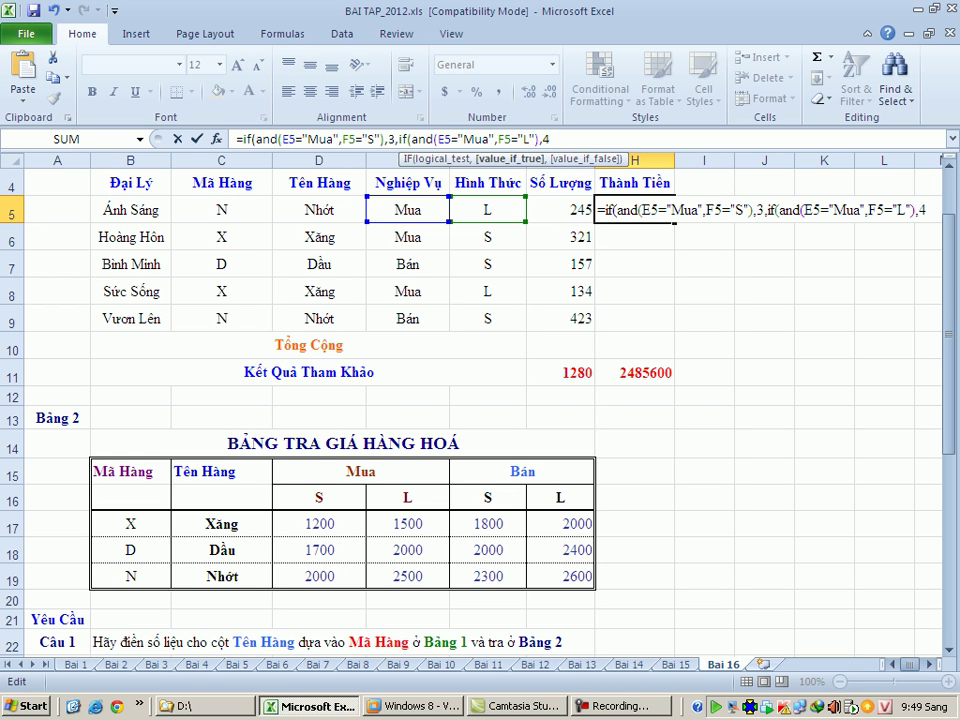
type(",")
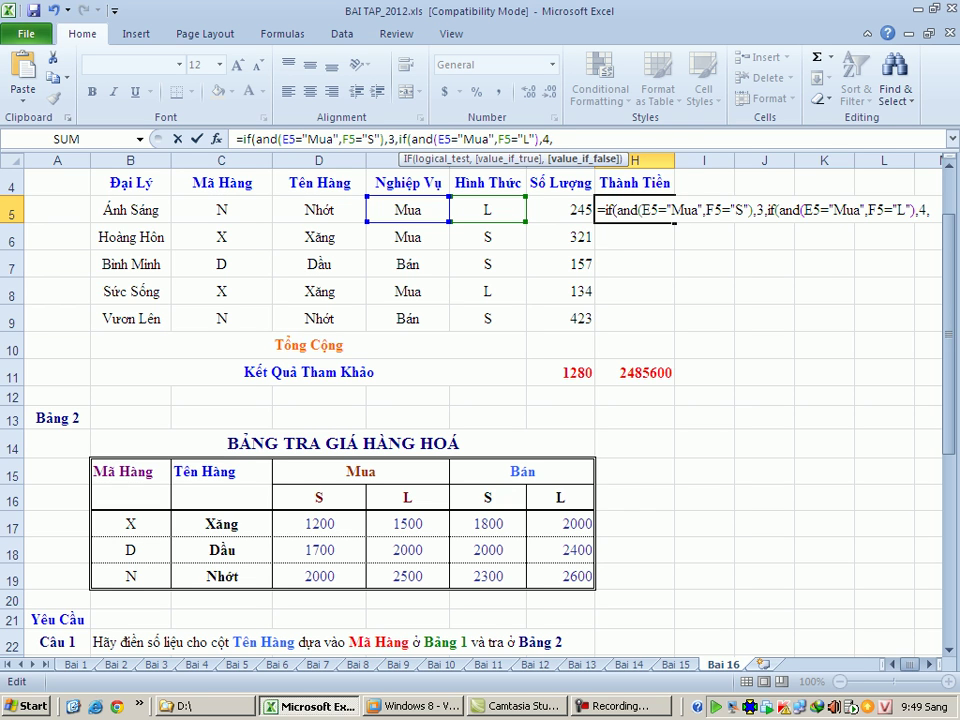
Nest a third IF testing AND(E5="Bán",F5="S") in the H5 formula, with 5 as the value if true.
type("if(and(E5=\"Mua\",F5=\"S\")")
left_click(643, 139)
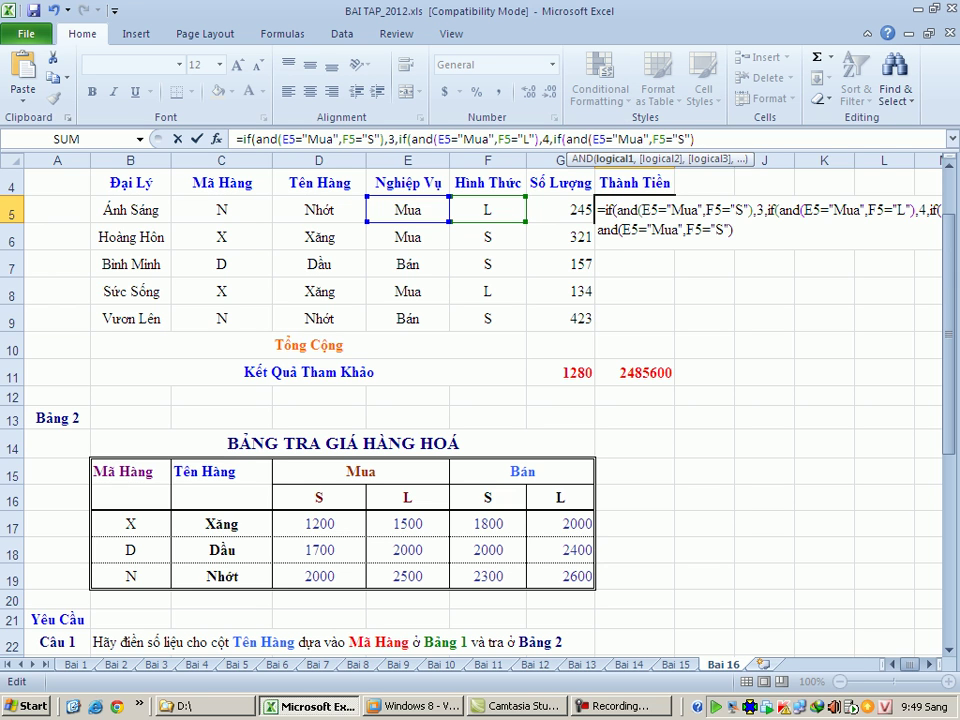
key("BackSpace")
key("BackSpace")
key("BackSpace")
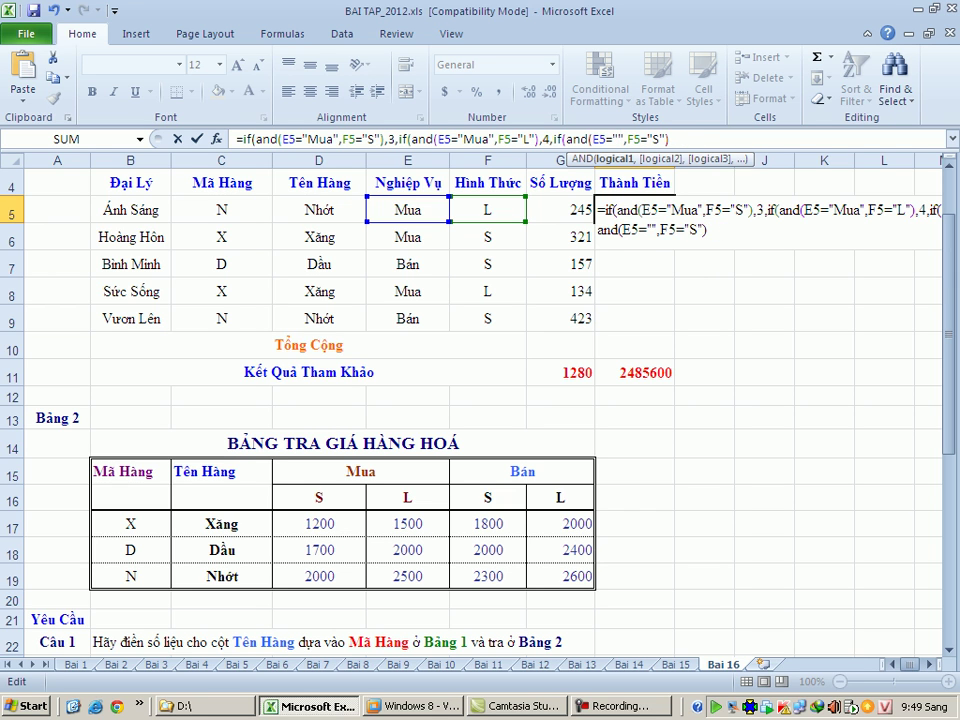
type("Ba")
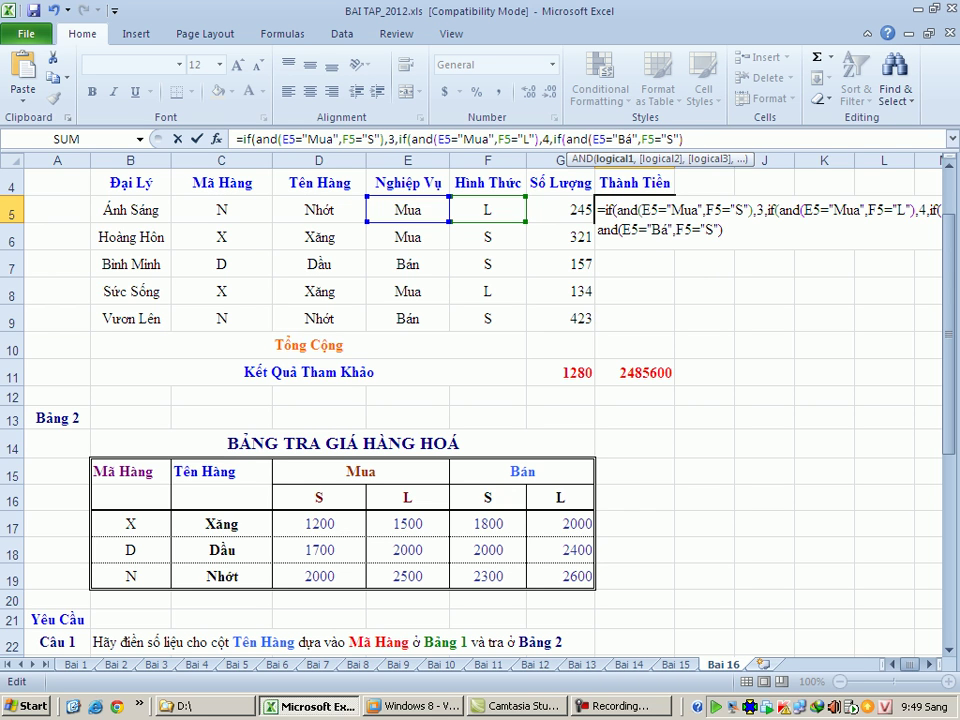
type("ns")
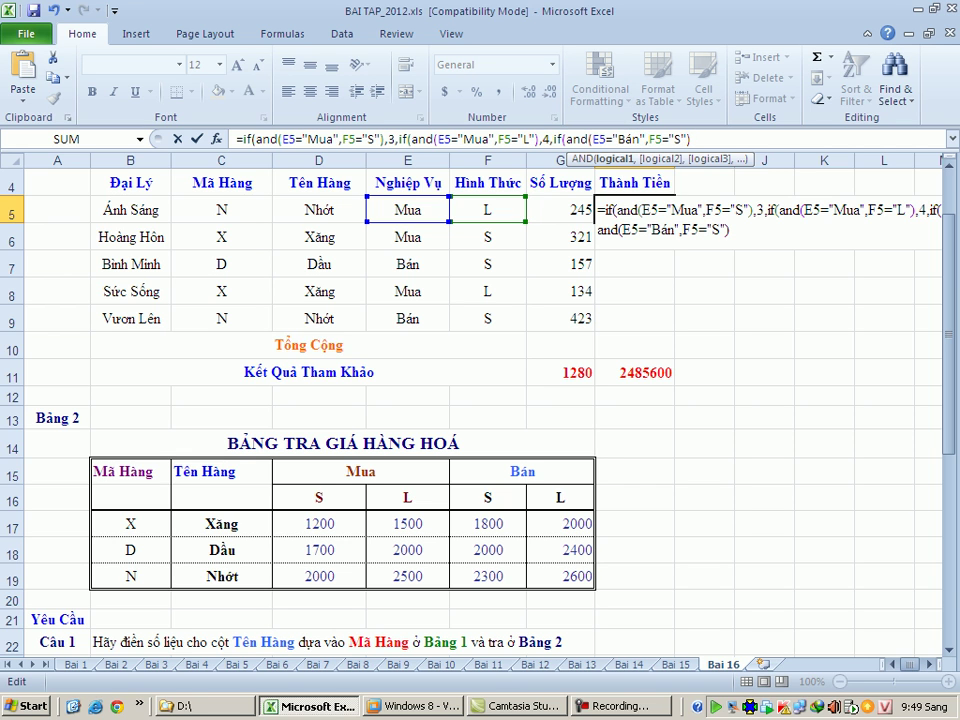
left_click(692, 139)
type(",5")
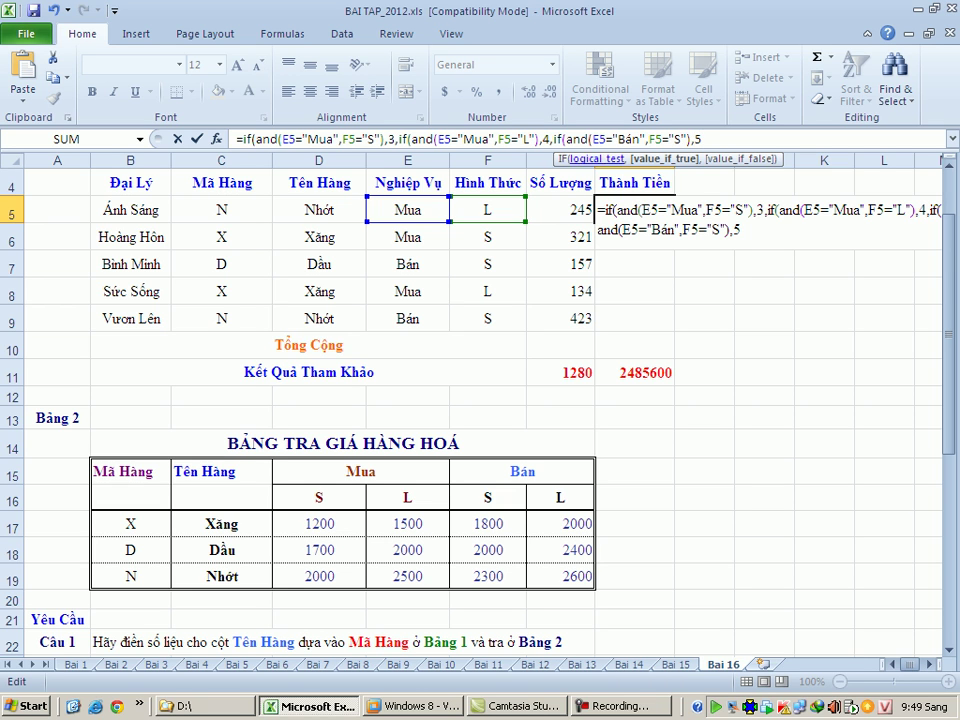
type(",")
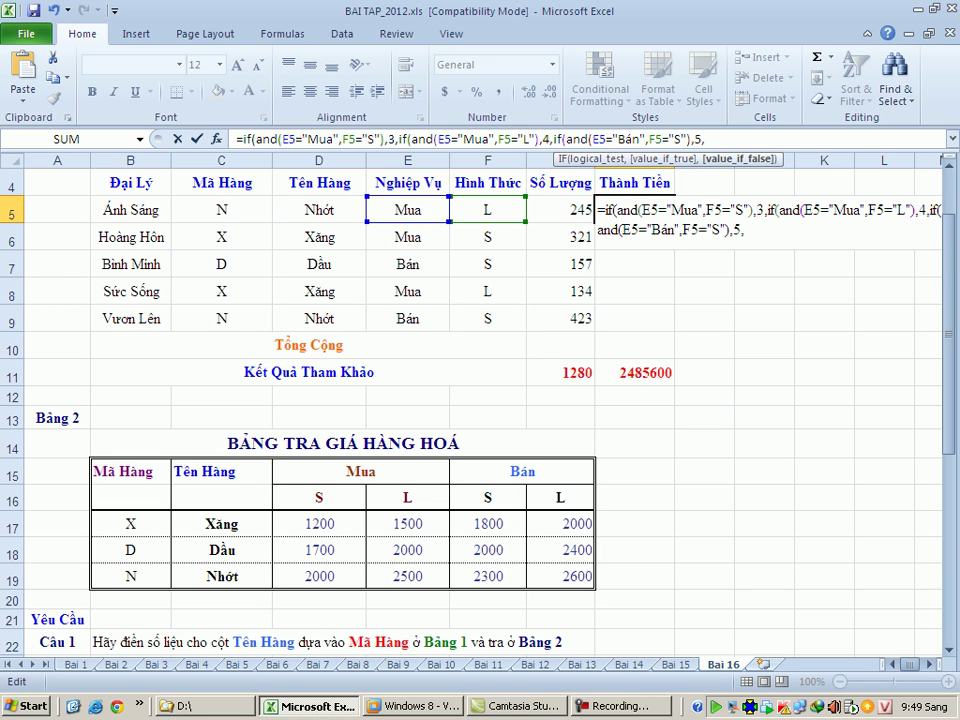
Complete the nested IF in H5 with 6 as the final value if false, and copy the formula down to H9.
type("6)))")
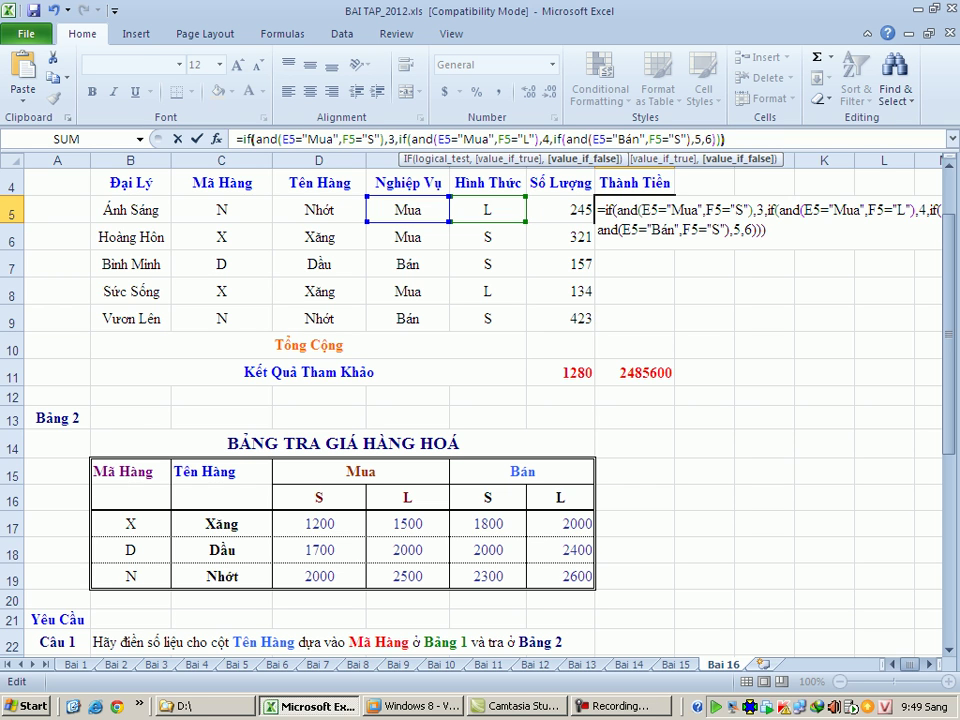
key("Return")
key("Up")
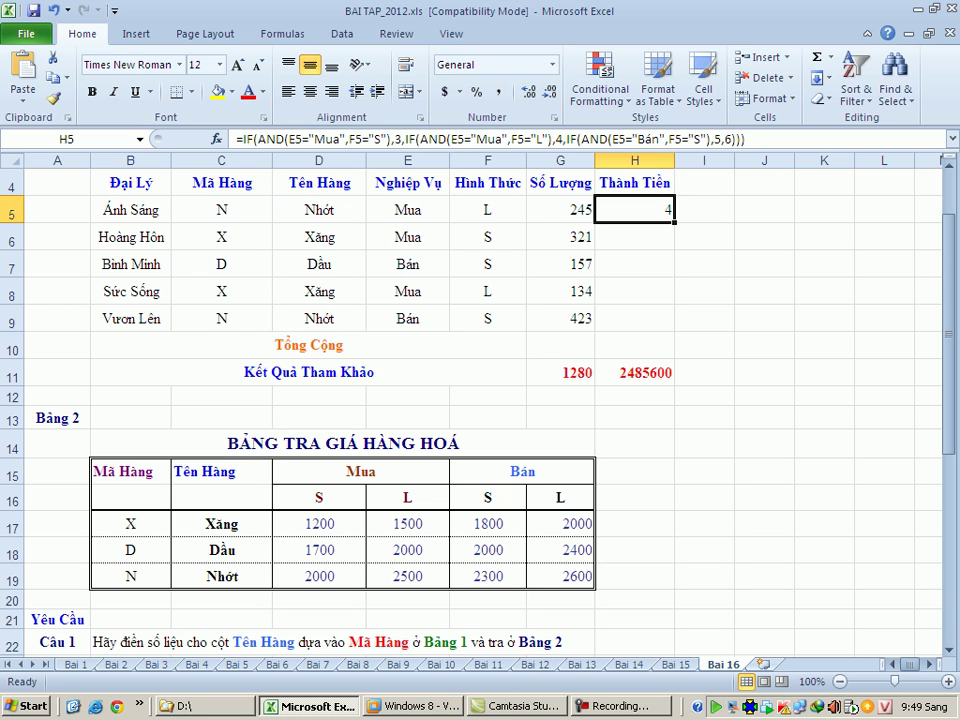
left_click_drag(674, 222, 674, 324)
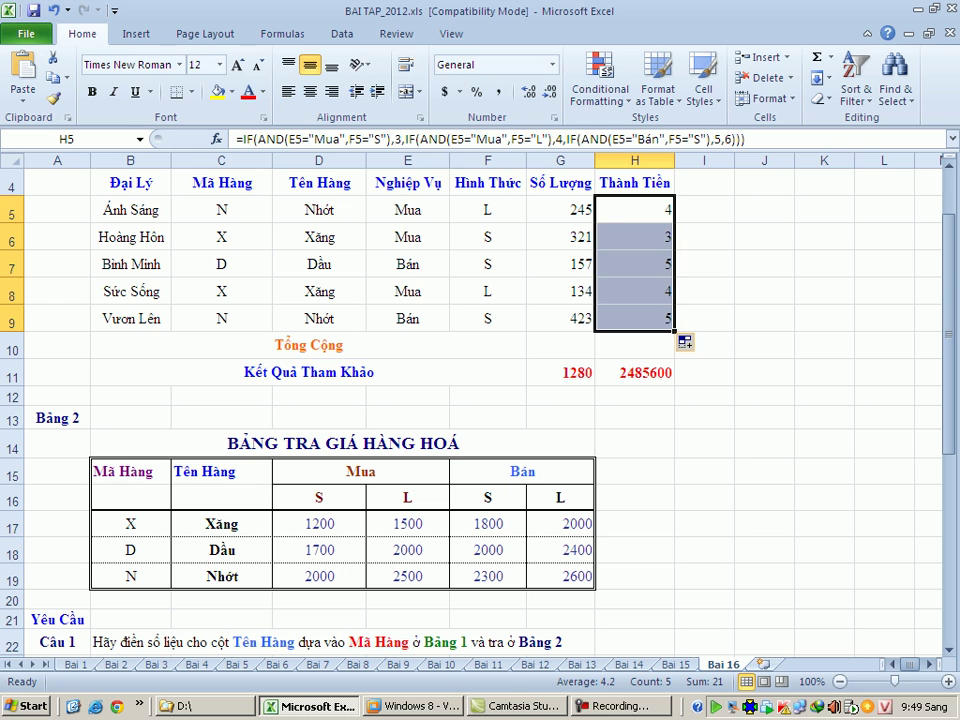
Review the conditions and return values of the nested IF formula in H5, argument by argument.
key("F2")
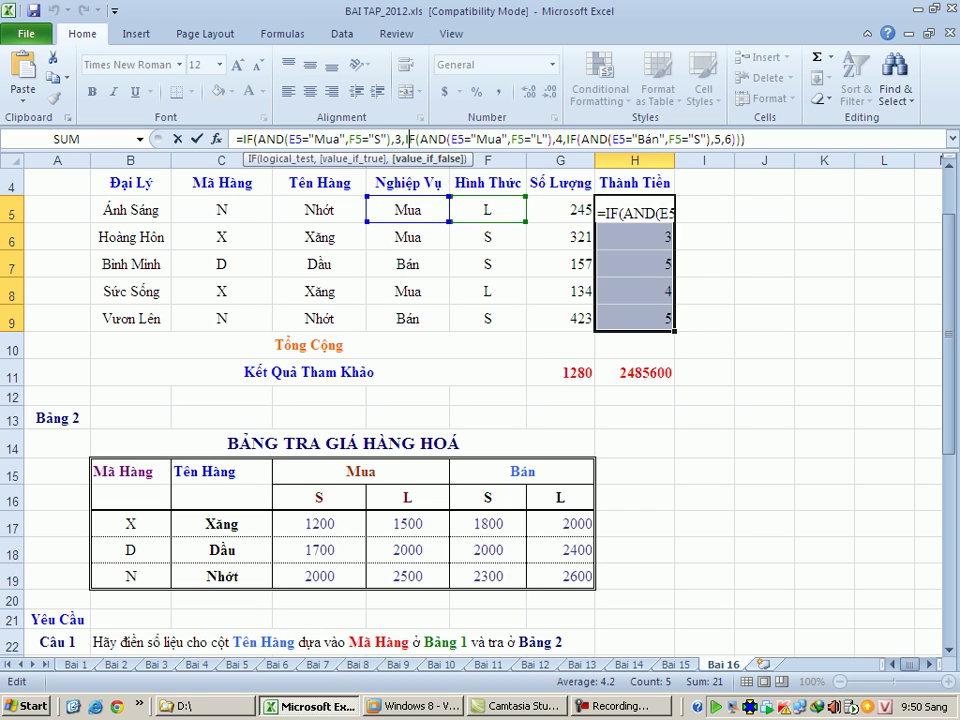
left_click(537, 139)
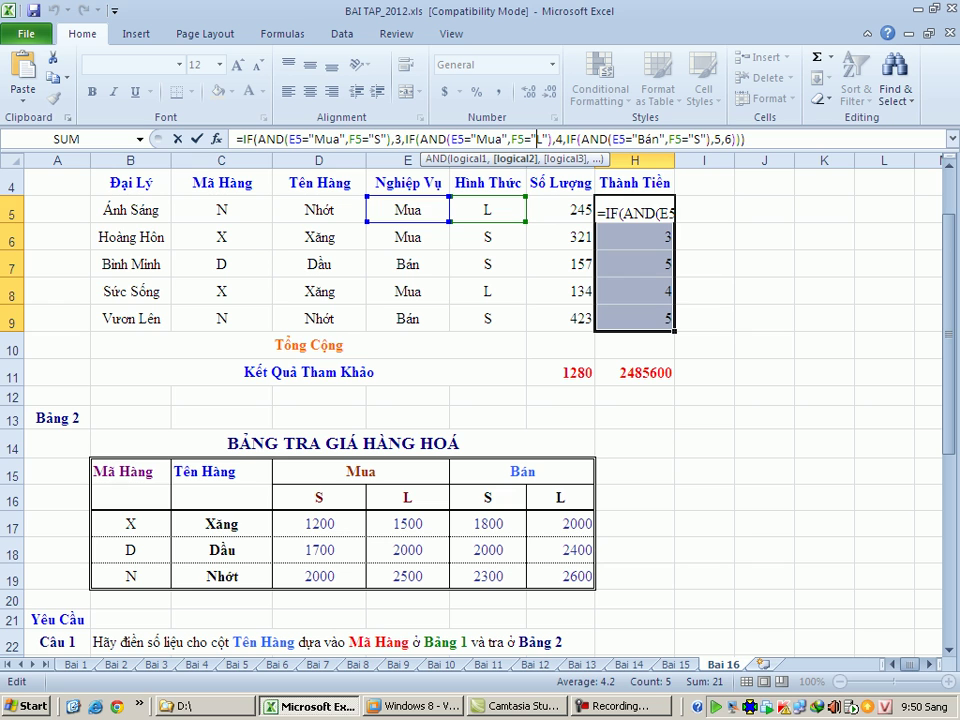
left_click_drag(289, 139, 345, 139)
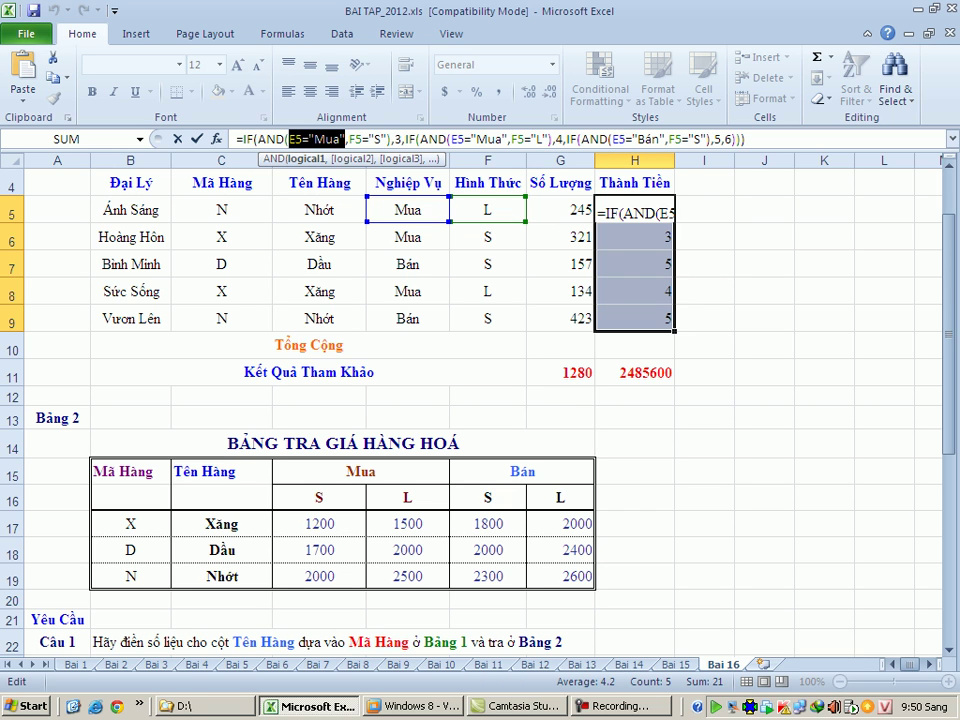
left_click(366, 139)
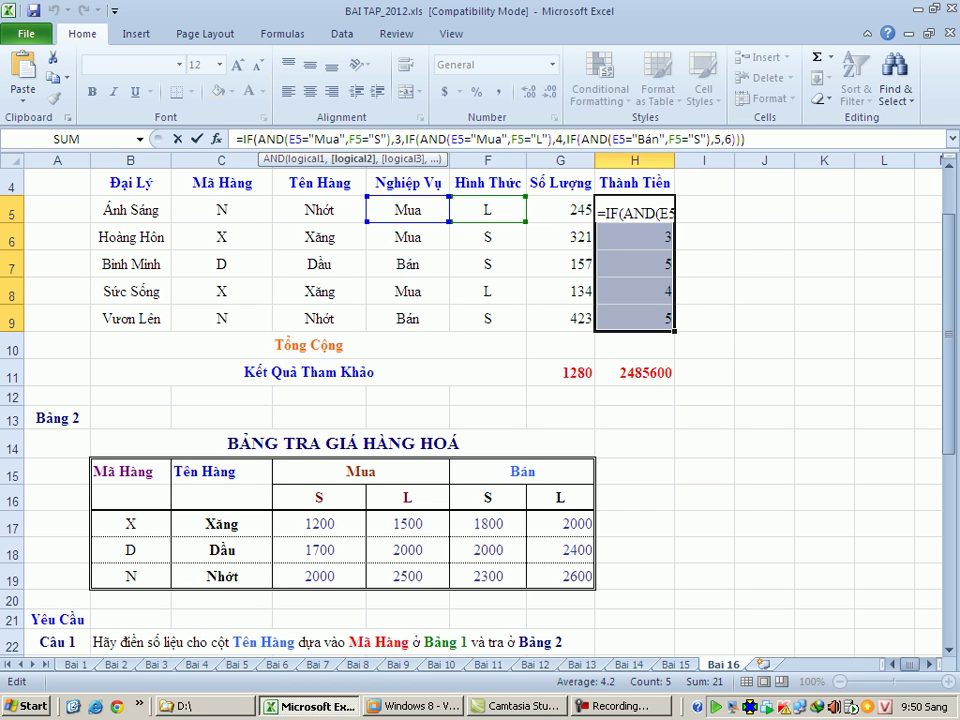
left_click(404, 139)
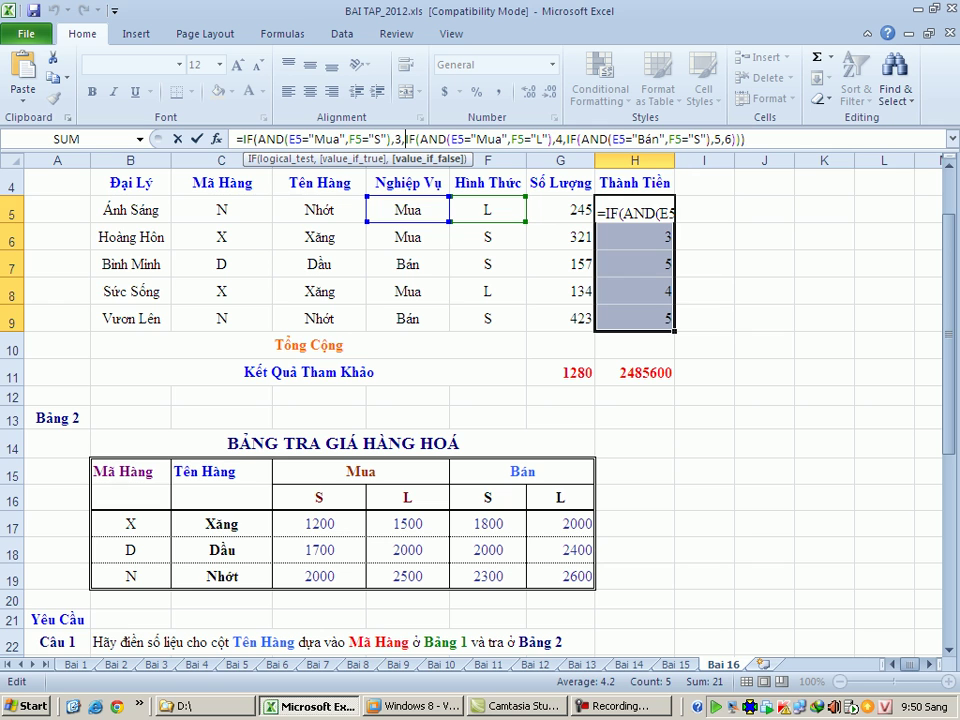
left_click(562, 139)
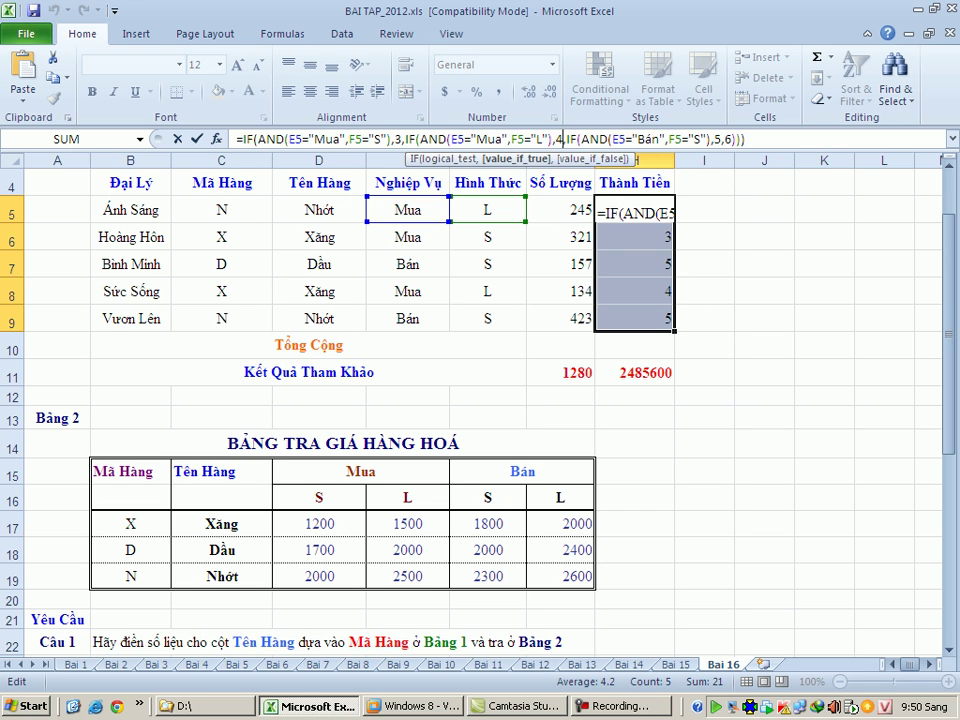
left_click(752, 139)
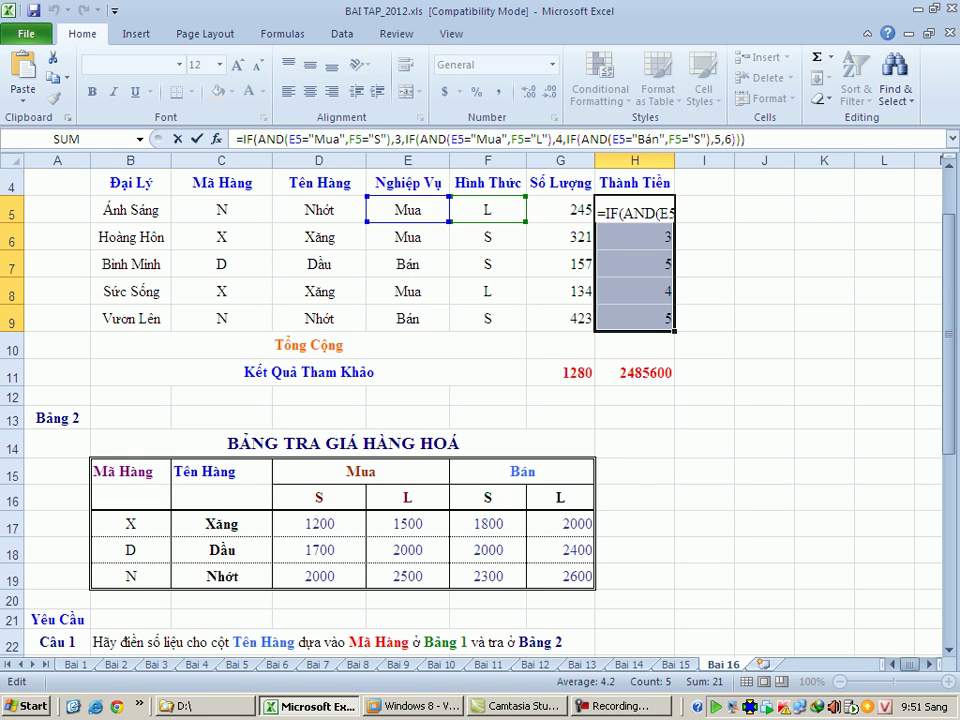
left_click_drag(745, 138, 243, 138)
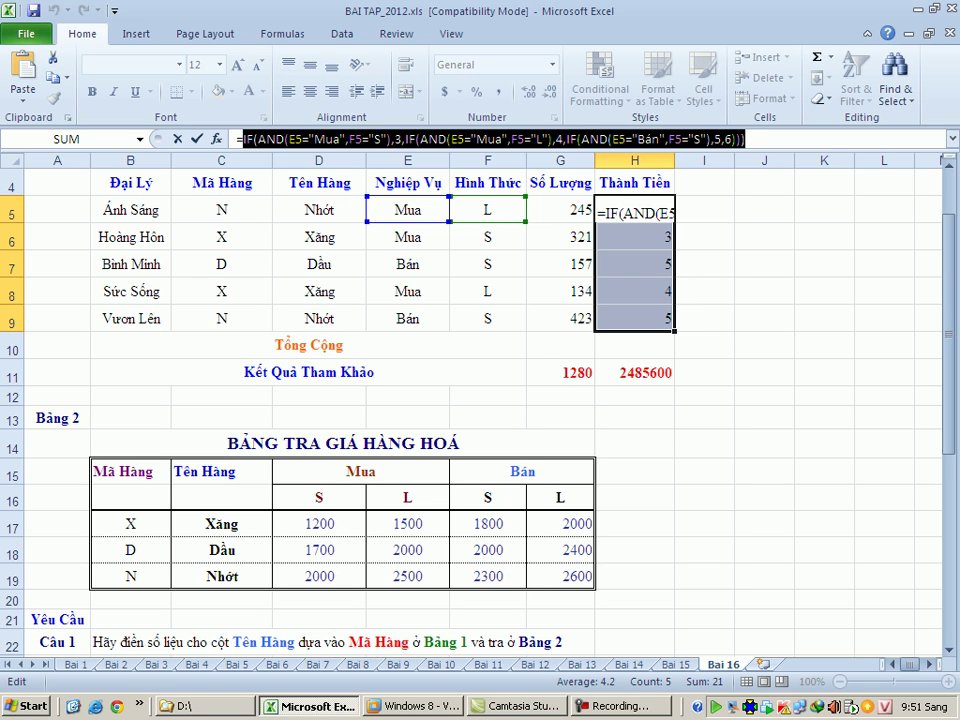
left_click(745, 138)
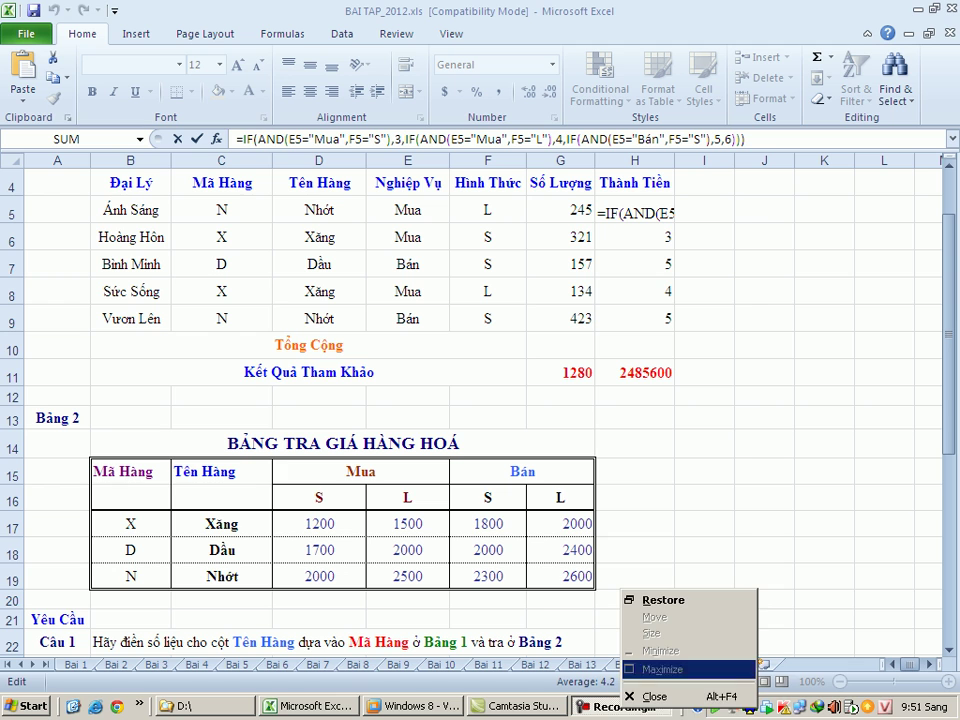
key("Escape")
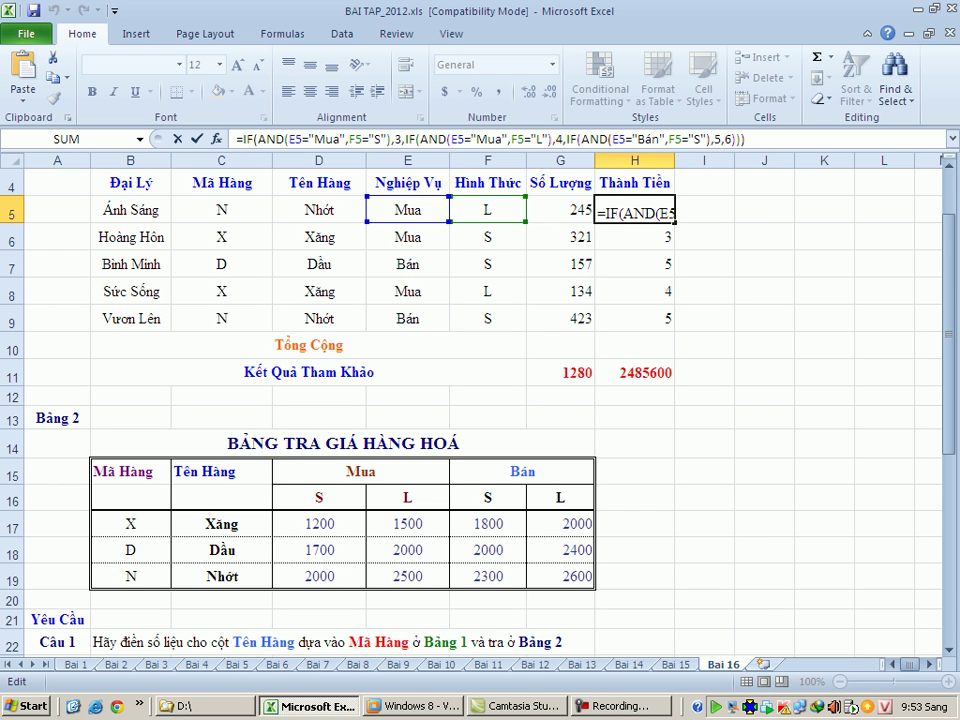
Wrap the nested IF in H5 in a VLOOKUP with C5 as lookup value and the absolute range $B$17:$G$19 as table array.
type("Vloo")
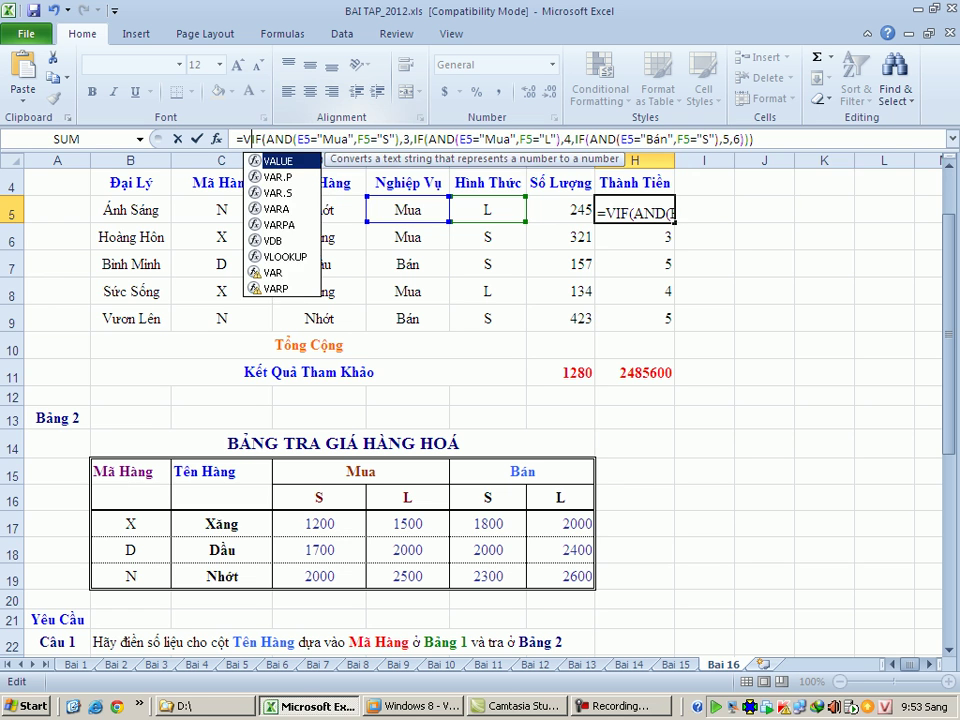
type("kup(")
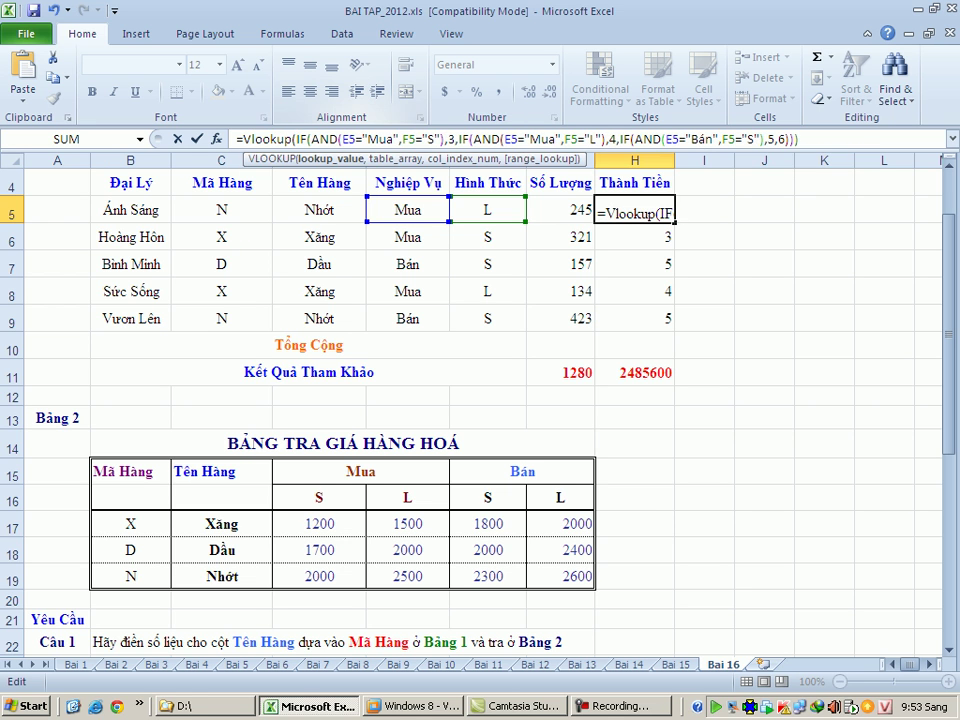
left_click(221, 209)
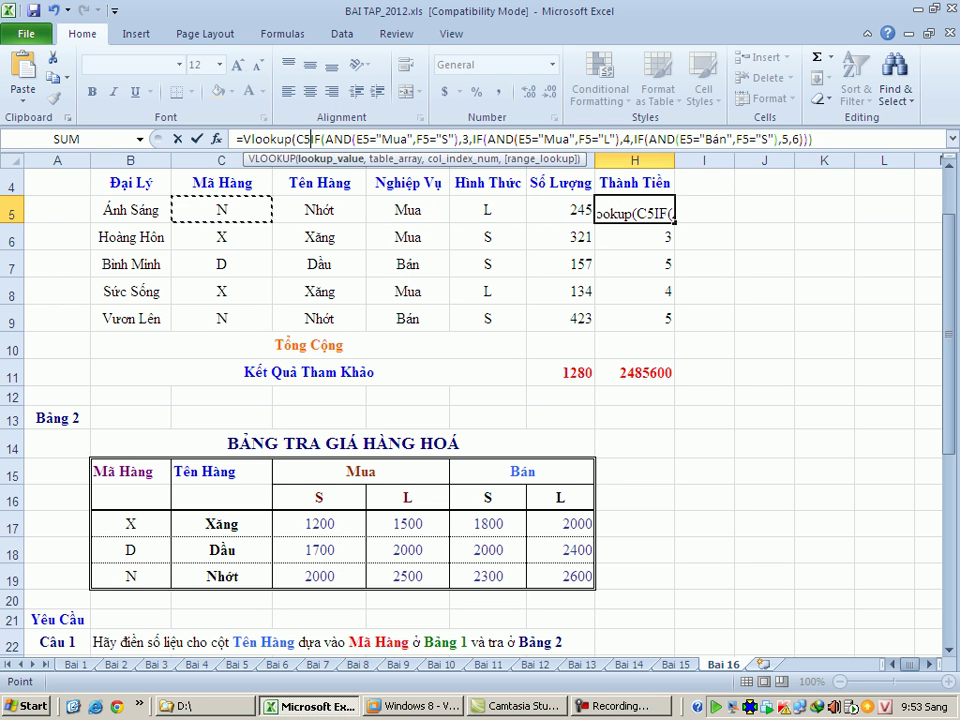
type(",")
left_click_drag(130, 523, 582, 580)
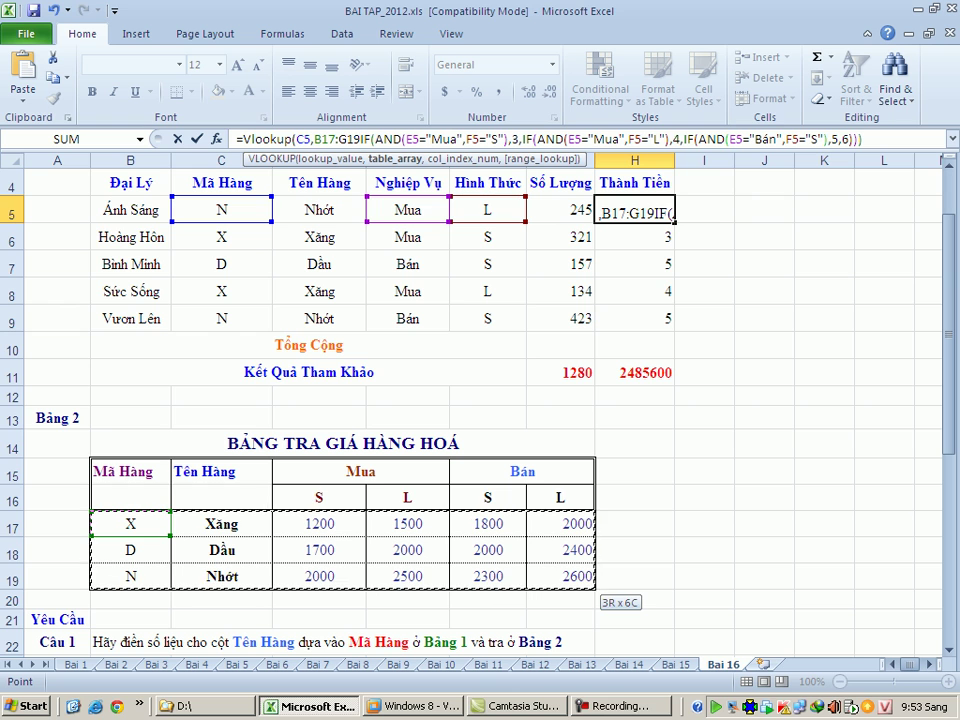
key("F4")
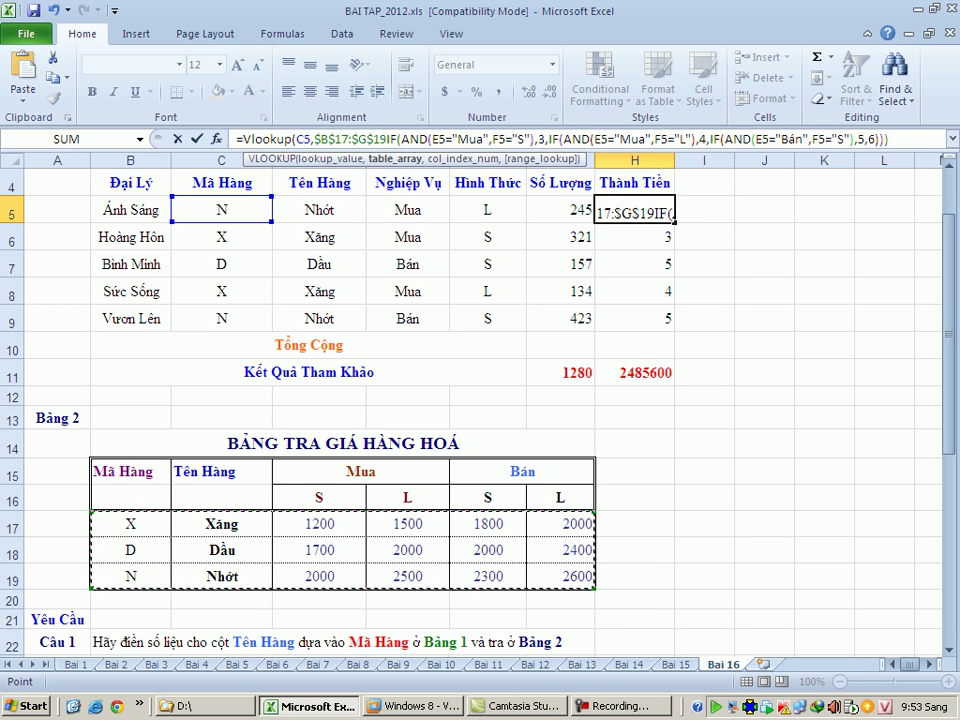
type(",")
Close the VLOOKUP in H5 after the nested IF column index, with 0 as the range lookup argument.
left_click_drag(508, 138, 891, 138)
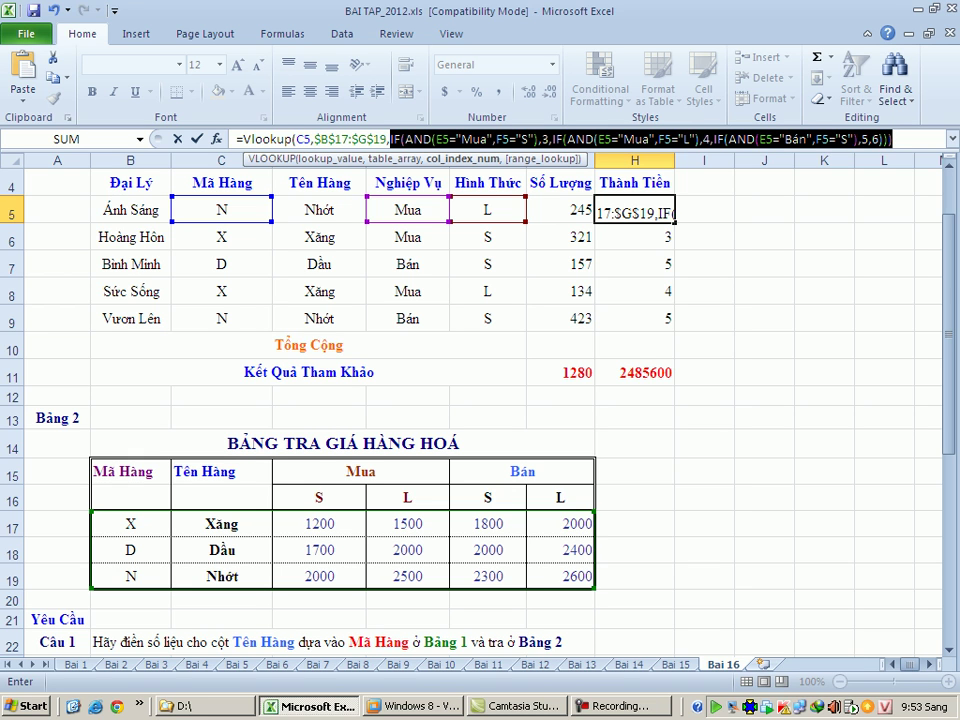
left_click(891, 138)
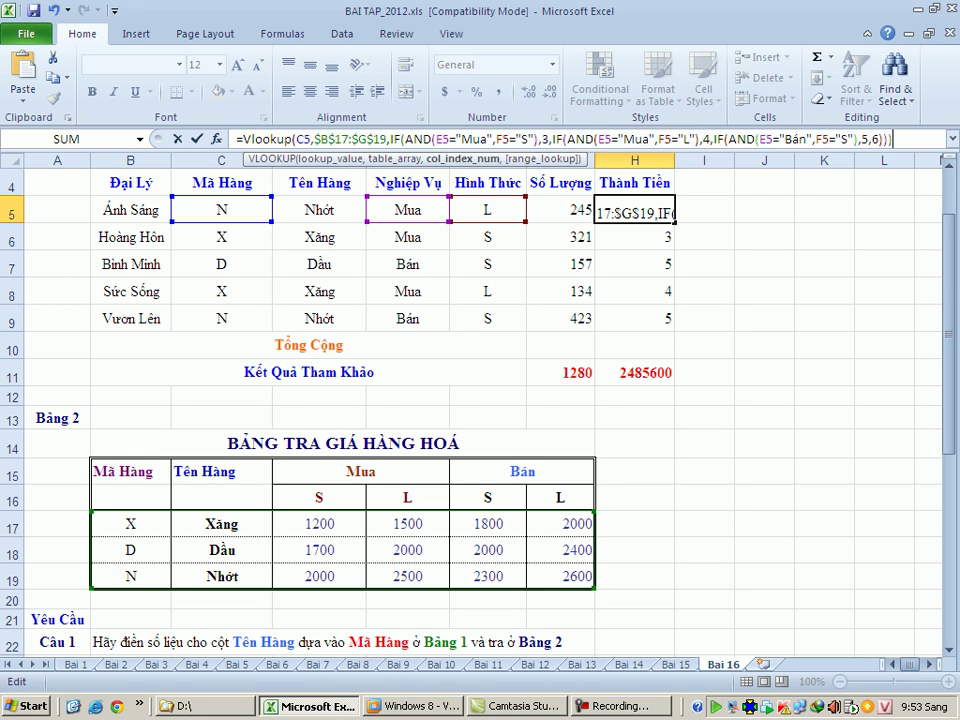
type(",0)")
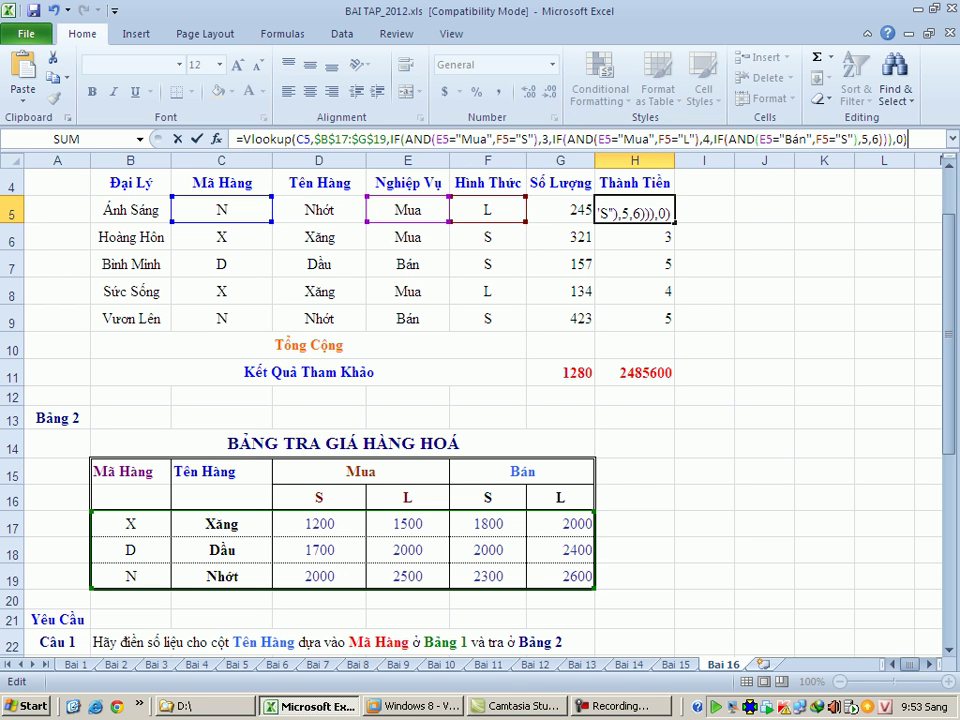
Examine the whole nested IF that serves as the column index argument of the VLOOKUP in H5.
left_click_drag(893, 139, 765, 139)
key("shift+Left")
key("shift+Left")
key("shift+Left")
key("shift+Left")
key("shift+Left")
key("shift+Left")
key("shift+Left")
key("shift+Left")
key("shift+Left")
key("shift+Left")
key("shift+Left")
key("shift+Left")
key("shift+Left")
key("shift+Left")
key("shift+Left")
key("shift+Left")
key("shift+Left")
key("shift+Left")
key("shift+Left")
key("shift+Left")
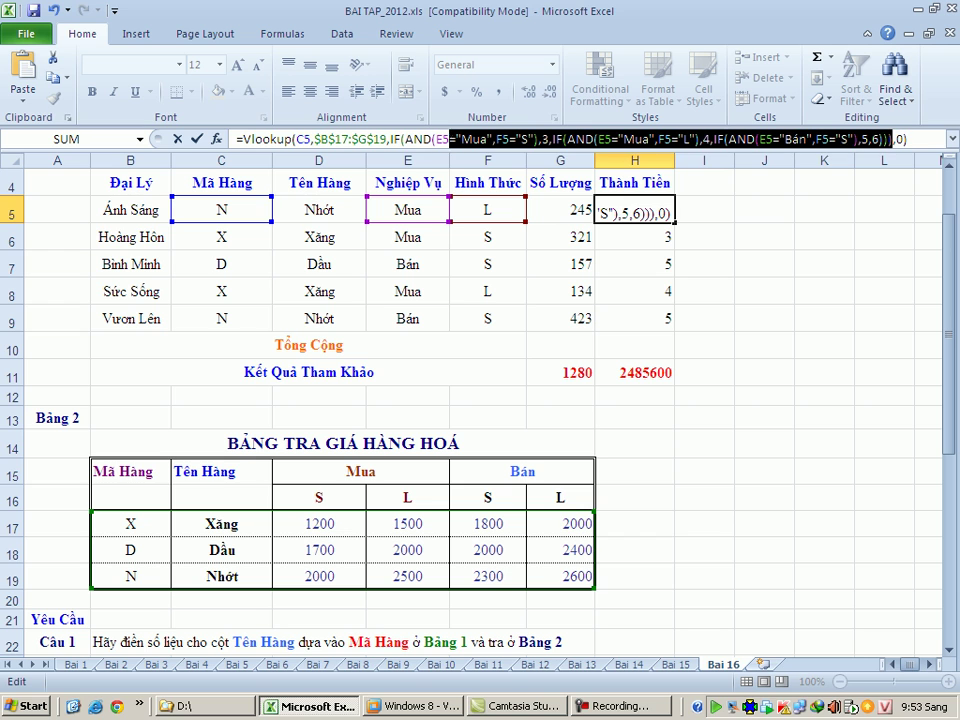
key("shift+Left")
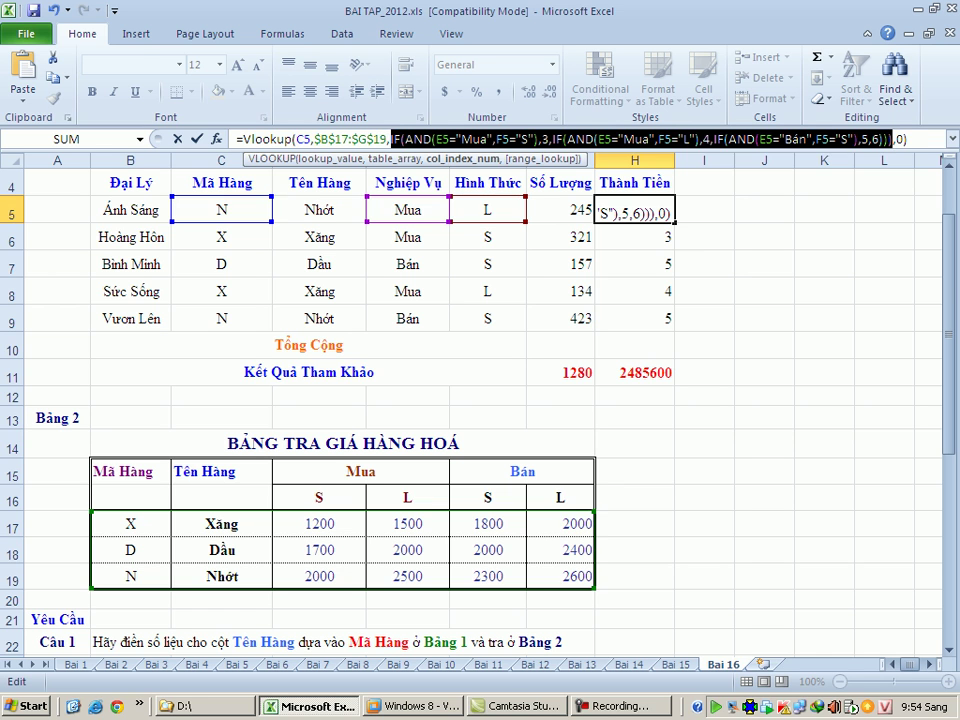
Enter the VLOOKUP formula in H5 and copy it down to H9.
key("Return")
left_click(634, 209)
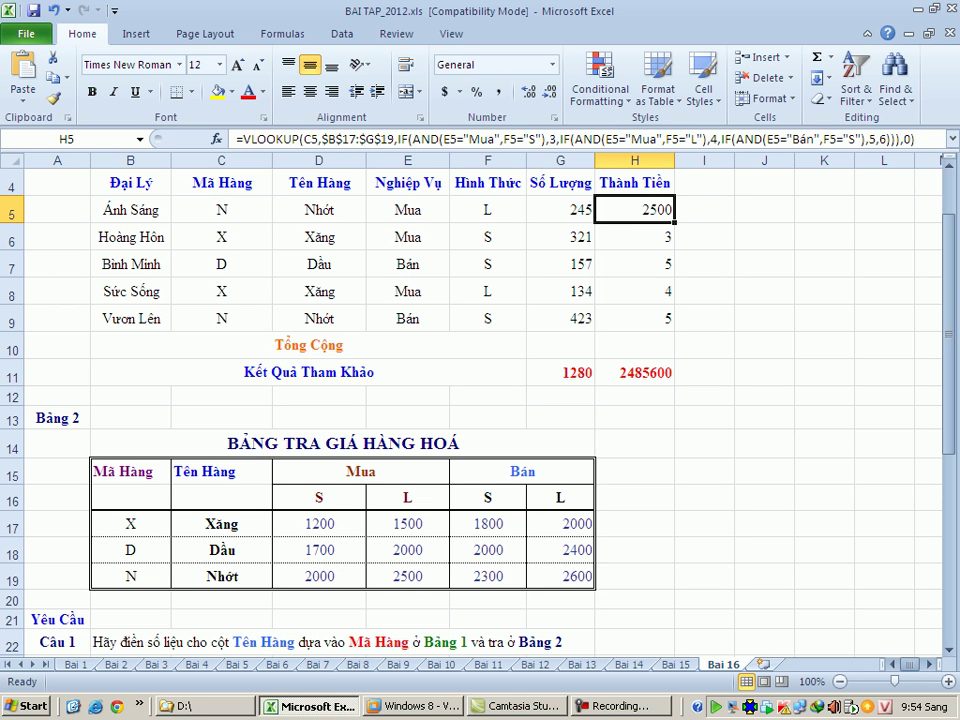
left_click_drag(674, 222, 660, 322)
left_click(634, 318)
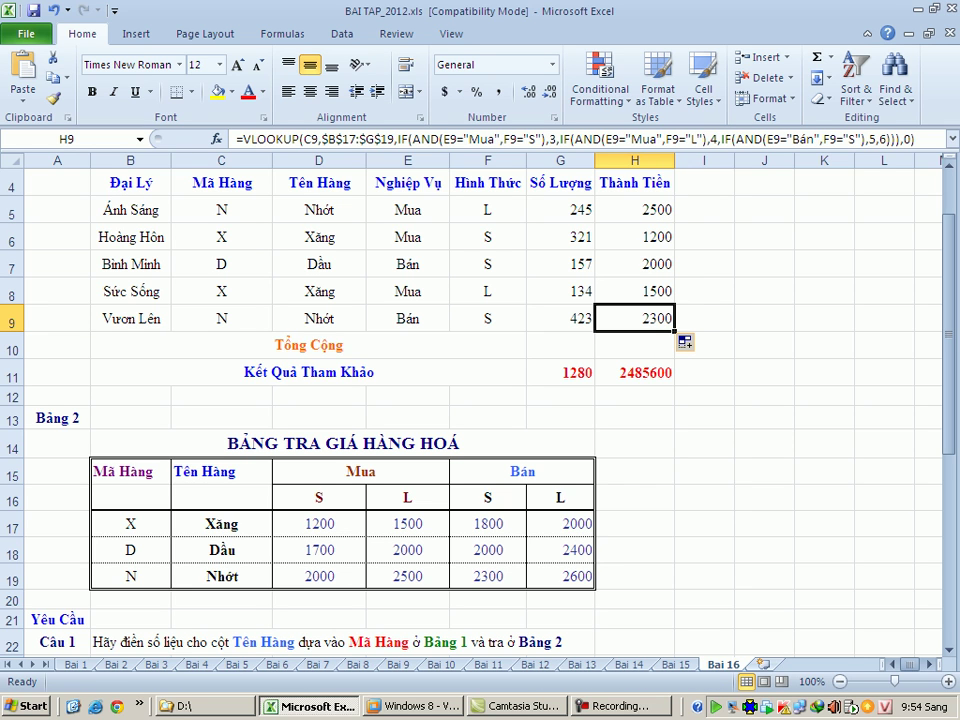
Compare the Mua and S price columns of Bảng 2 with the column index logic in the H5 formula.
left_click(634, 209)
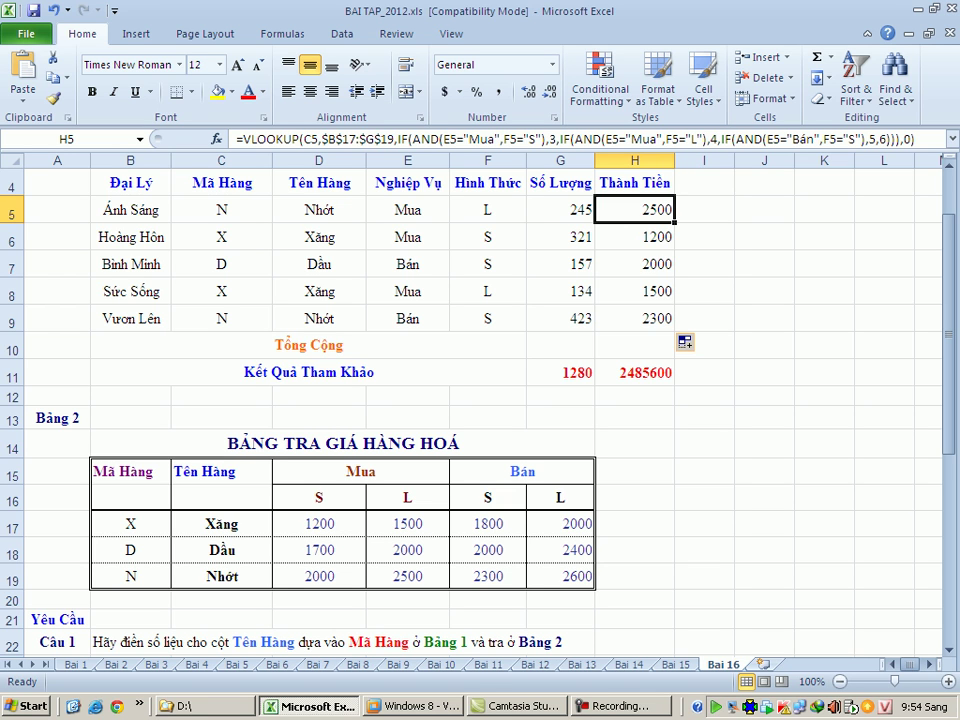
left_click(360, 471)
left_click(319, 497)
left_click(360, 471)
left_click(319, 523)
left_click(360, 471)
left_click(634, 209)
key("F2")
left_click_drag(898, 138, 398, 138)
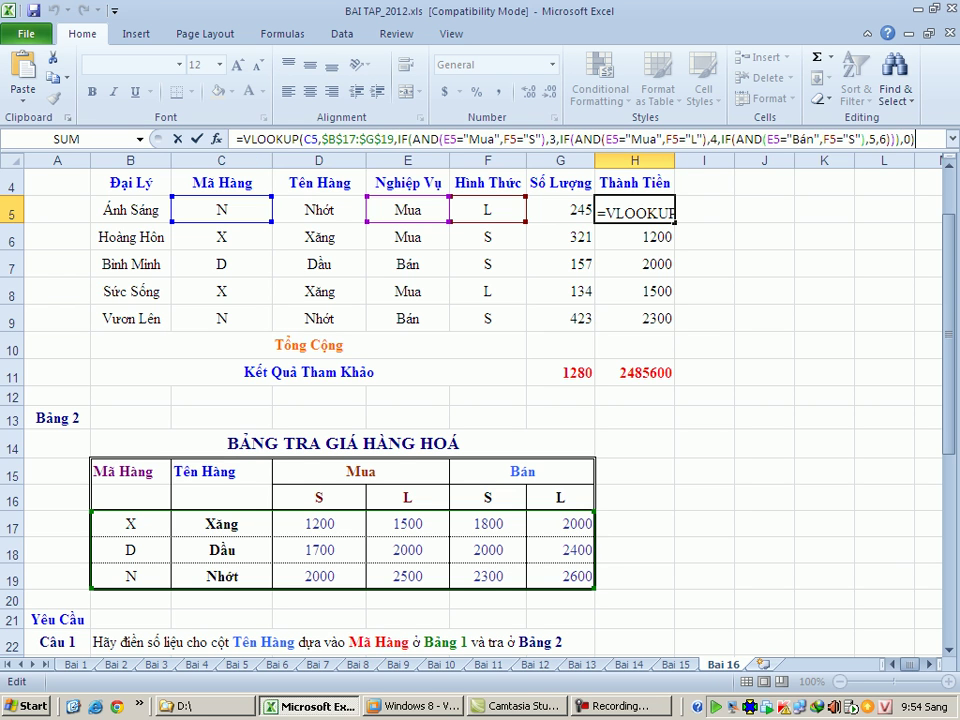
key("Return")
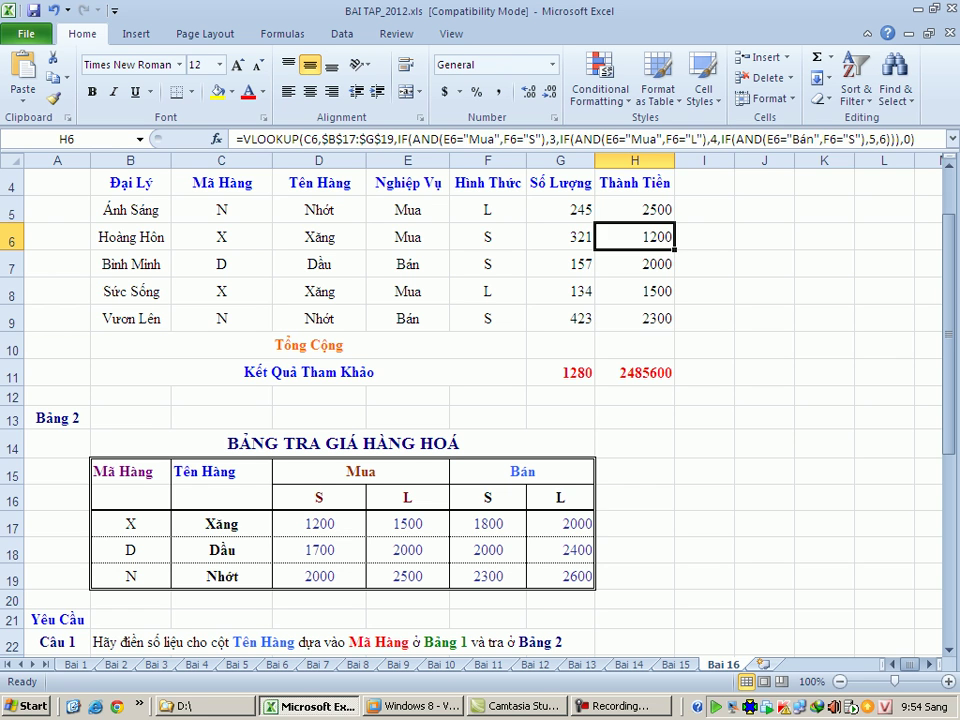
Total the Thành Tiền column in H10 with =SUM(H5:H9).
left_click(634, 345)
left_click(817, 57)
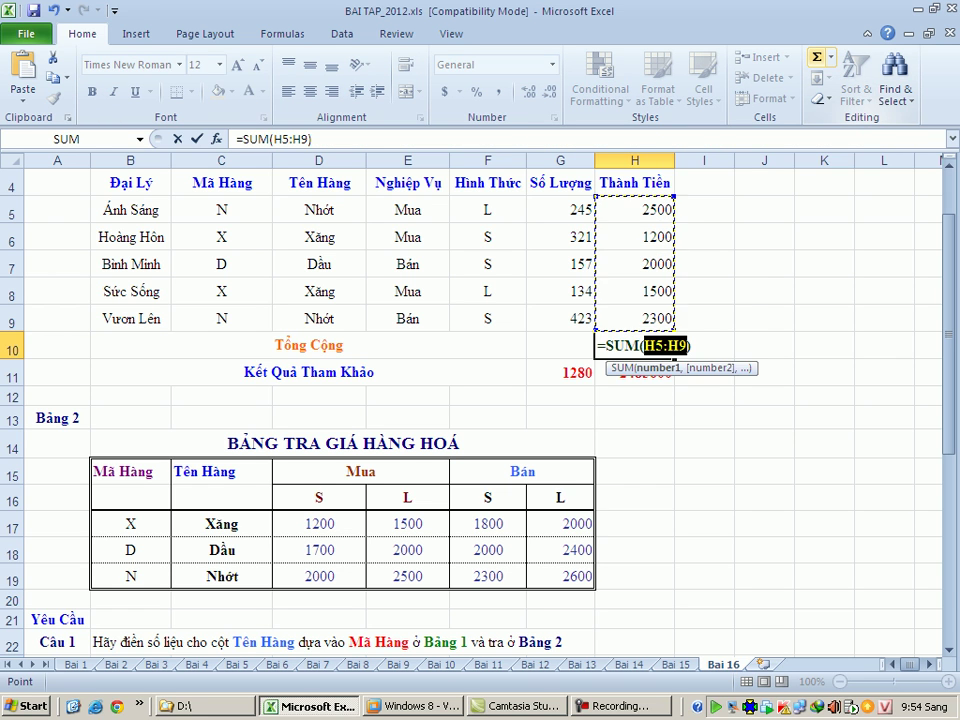
key("Return")
key("Up")
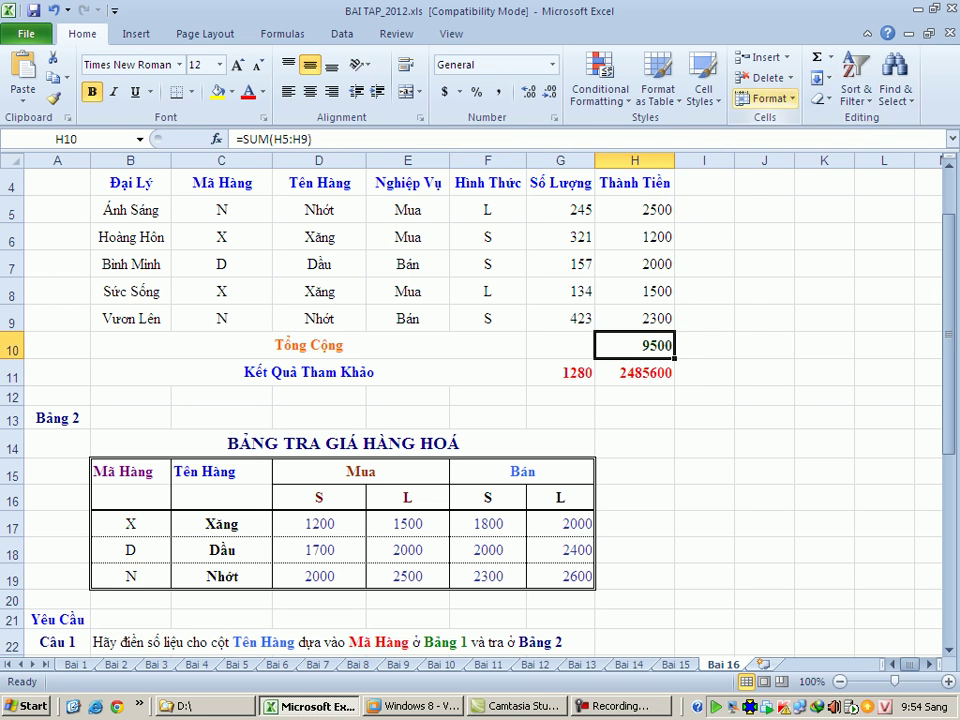
double_click(643, 345)
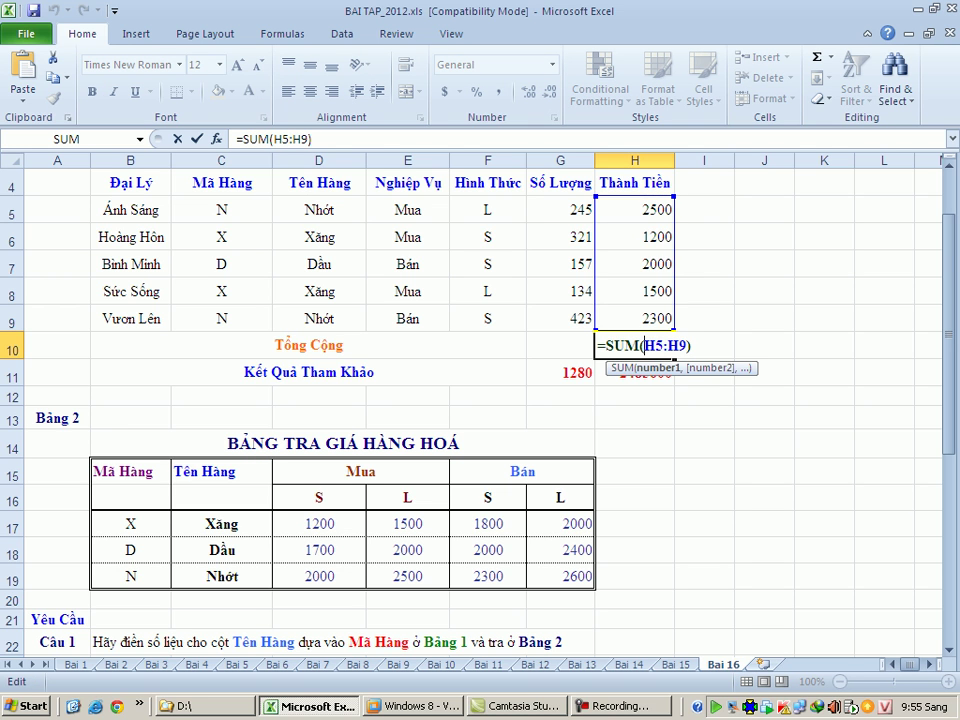
key("Return")
Multiply the VLOOKUP in H5 by the quantity in G5 and copy the formula down to H9.
left_click(634, 209)
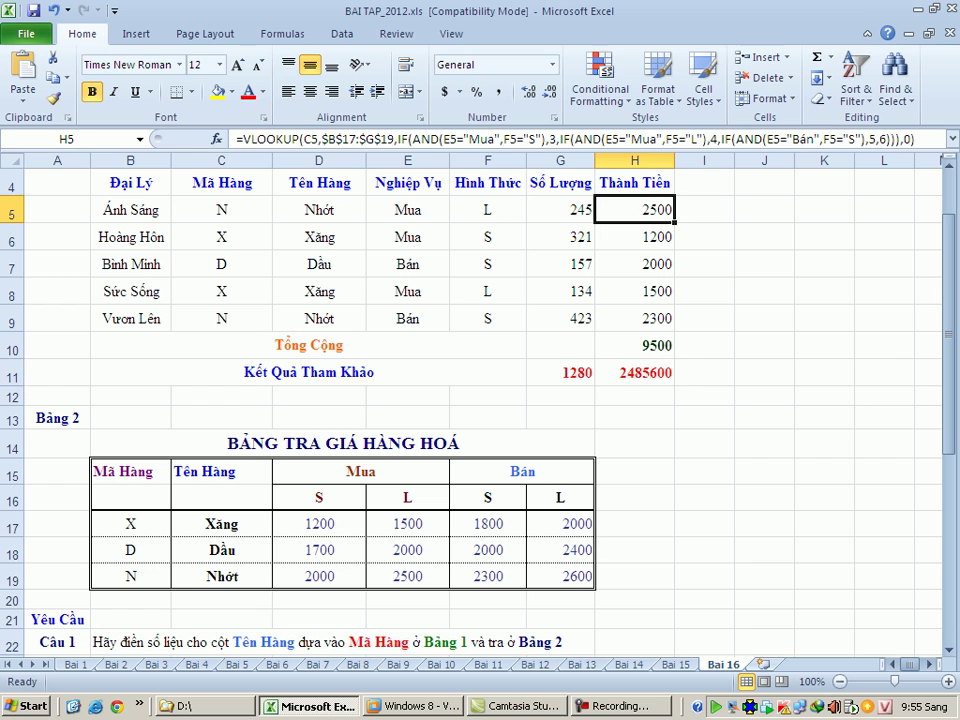
left_click(243, 139)
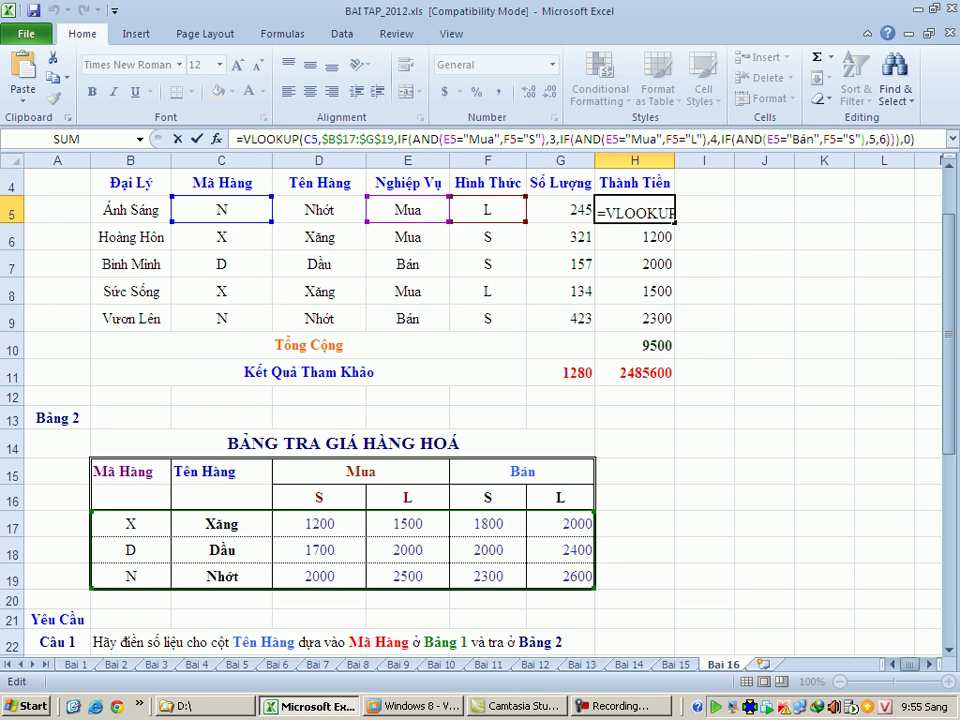
left_click(560, 209)
type("*")
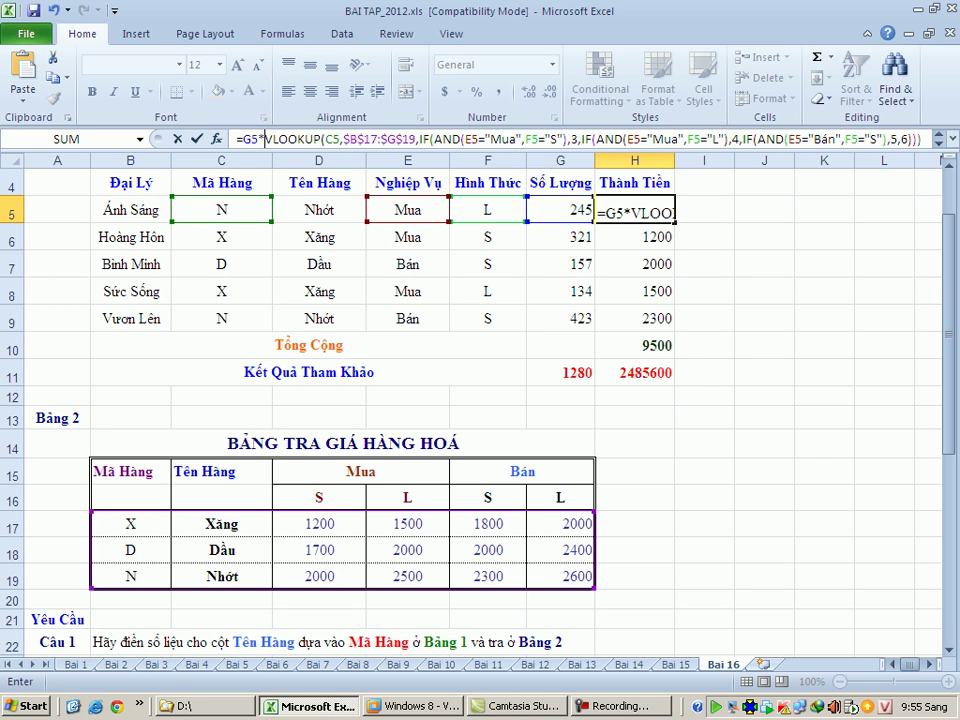
left_click_drag(264, 138, 740, 152)
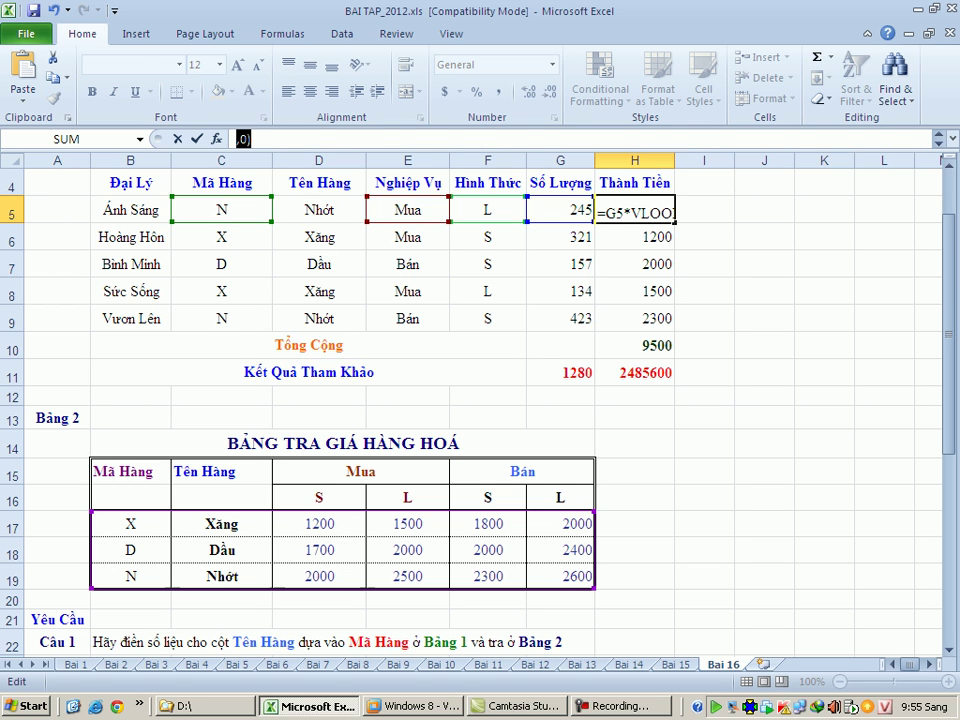
key("Return")
key("Up")
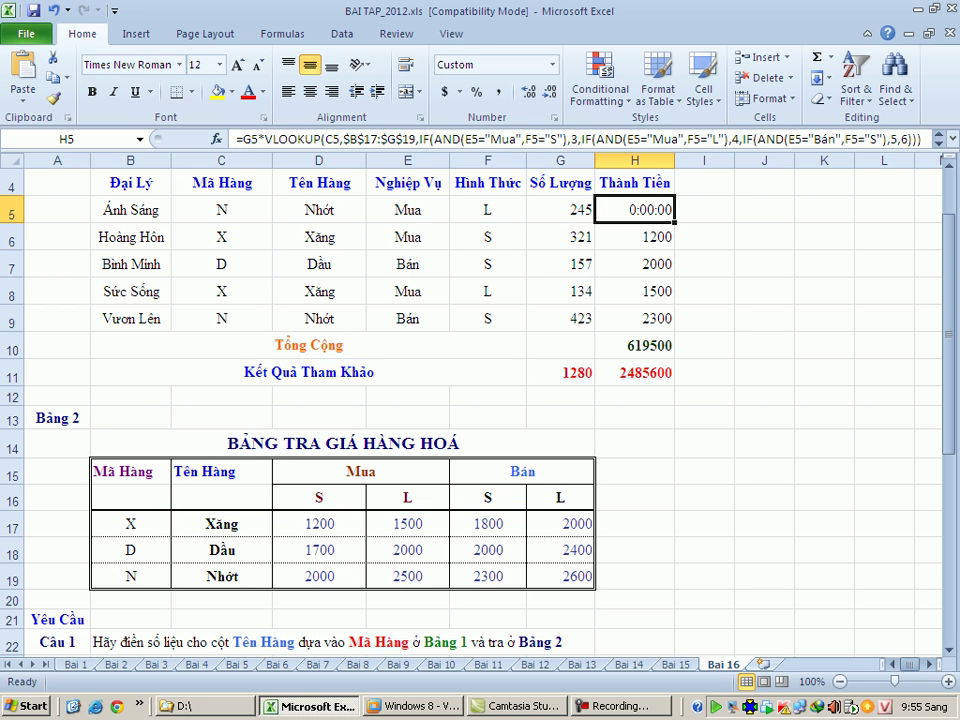
left_click_drag(674, 222, 662, 318)
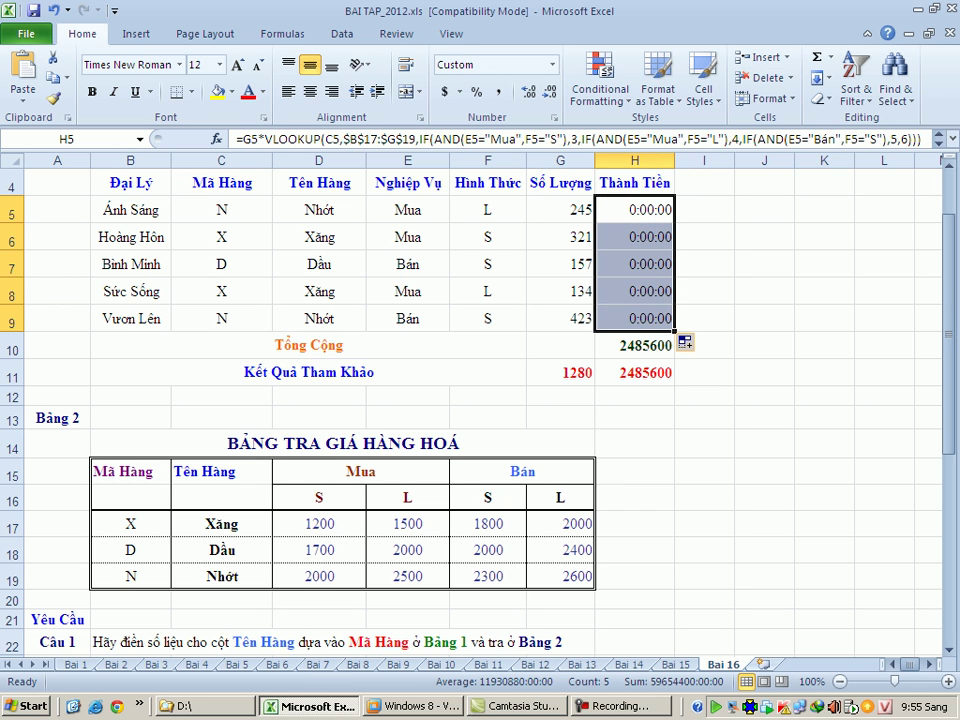
Format the Thành Tiền cells H5:H9 as Number with 0 decimal places and the 1000 separator.
right_click(654, 244)
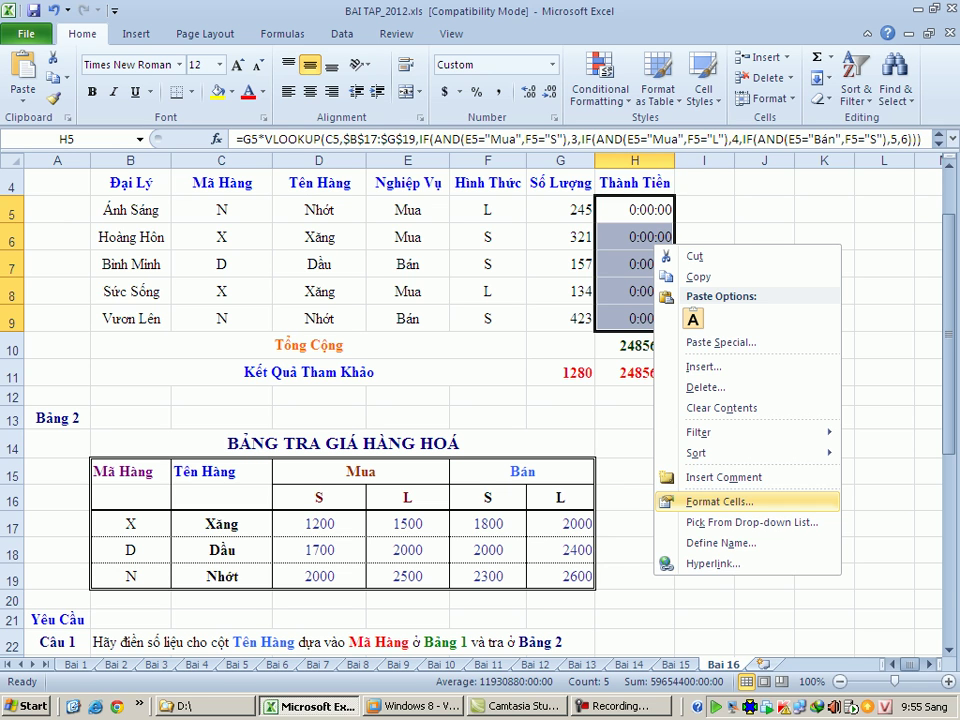
left_click(719, 501)
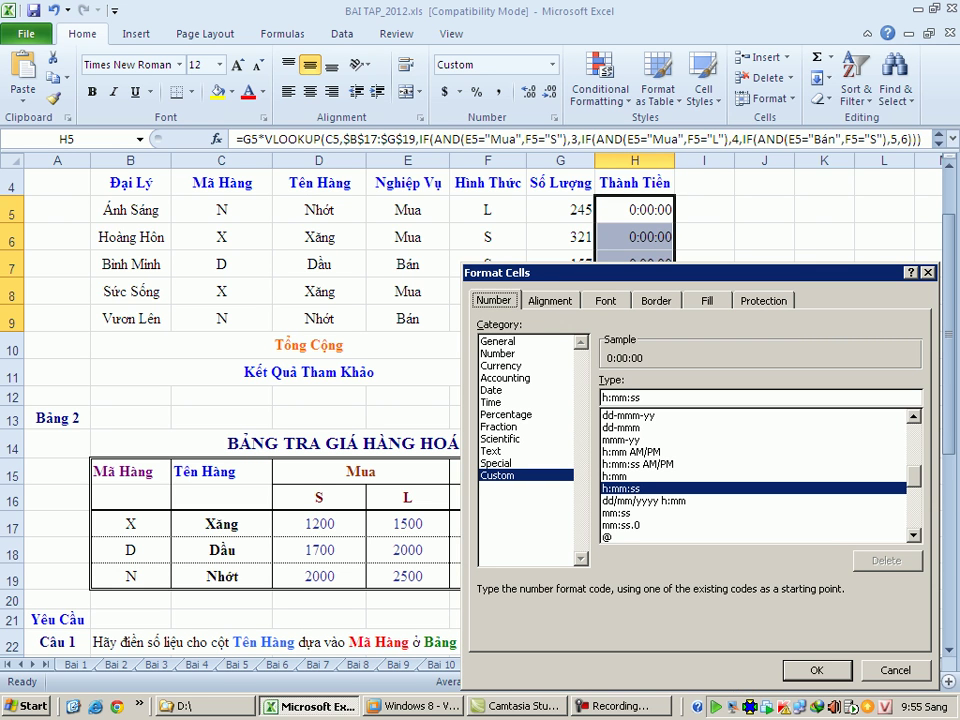
left_click(497, 353)
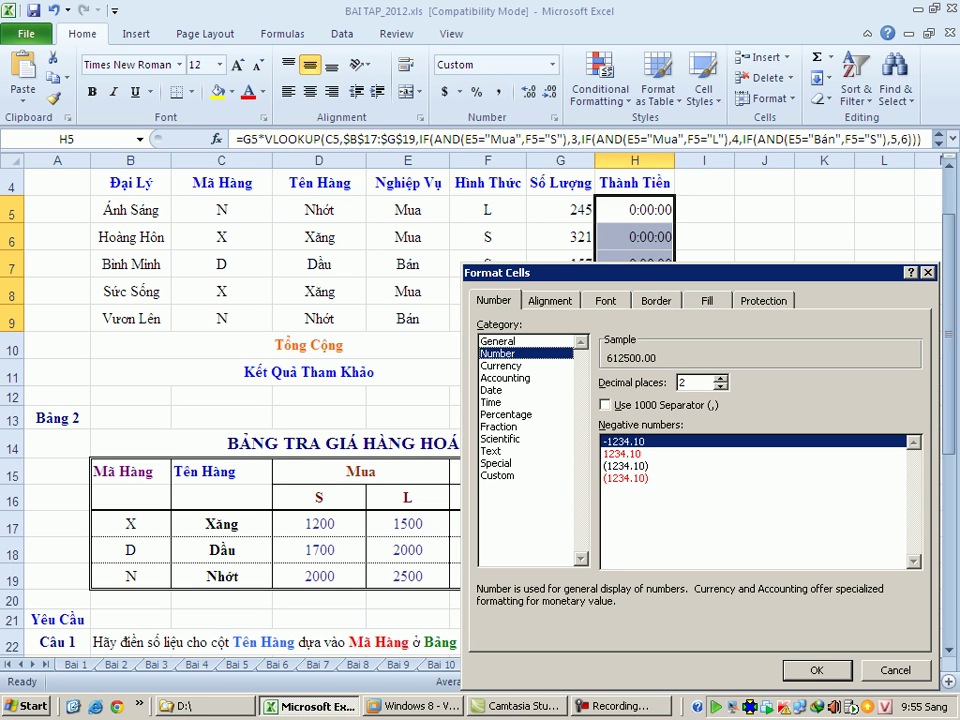
left_click(720, 387)
left_click(720, 387)
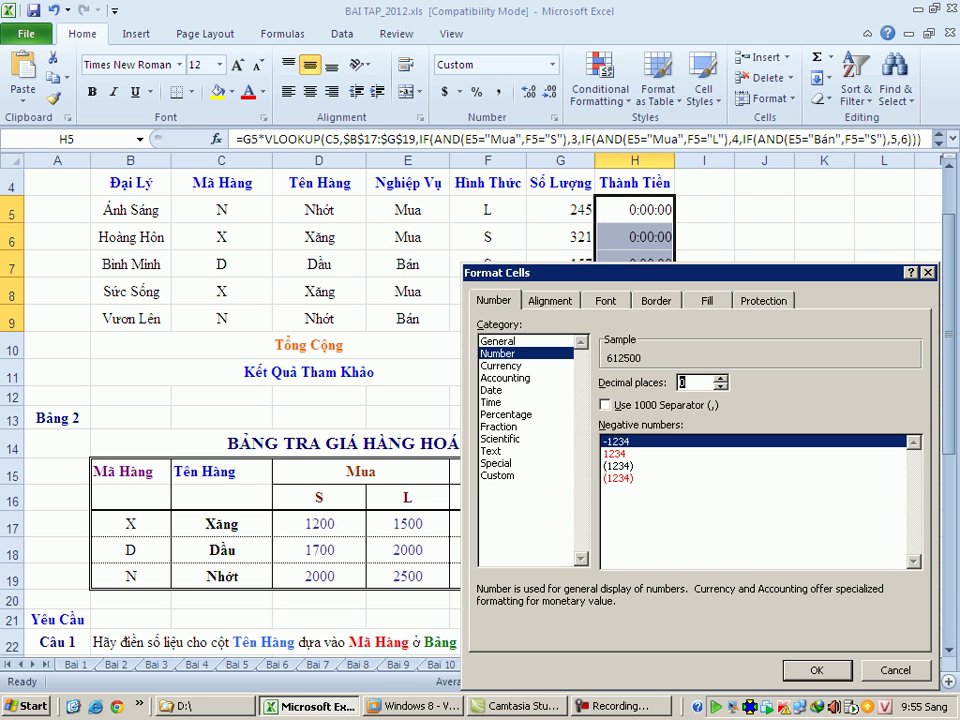
left_click(605, 405)
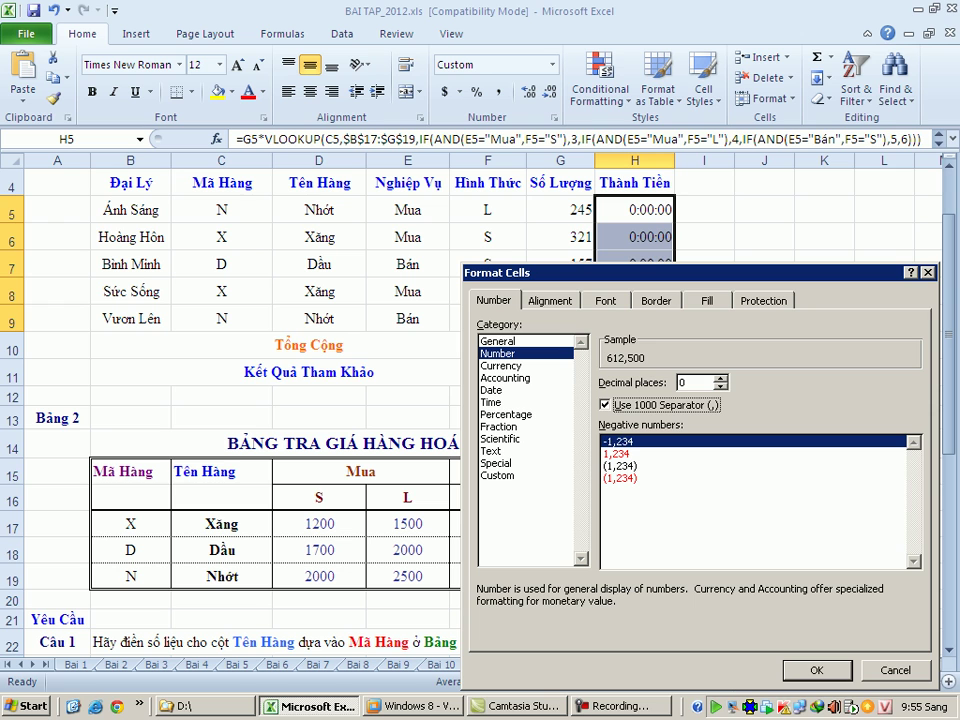
key("Return")
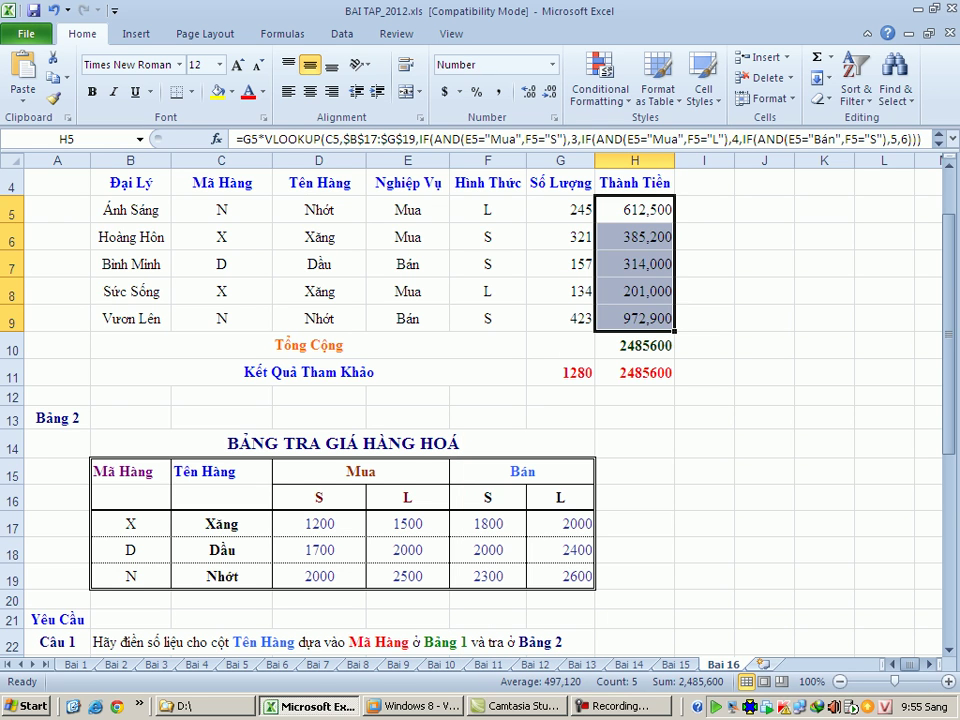
left_click(634, 372)
left_click(634, 345)
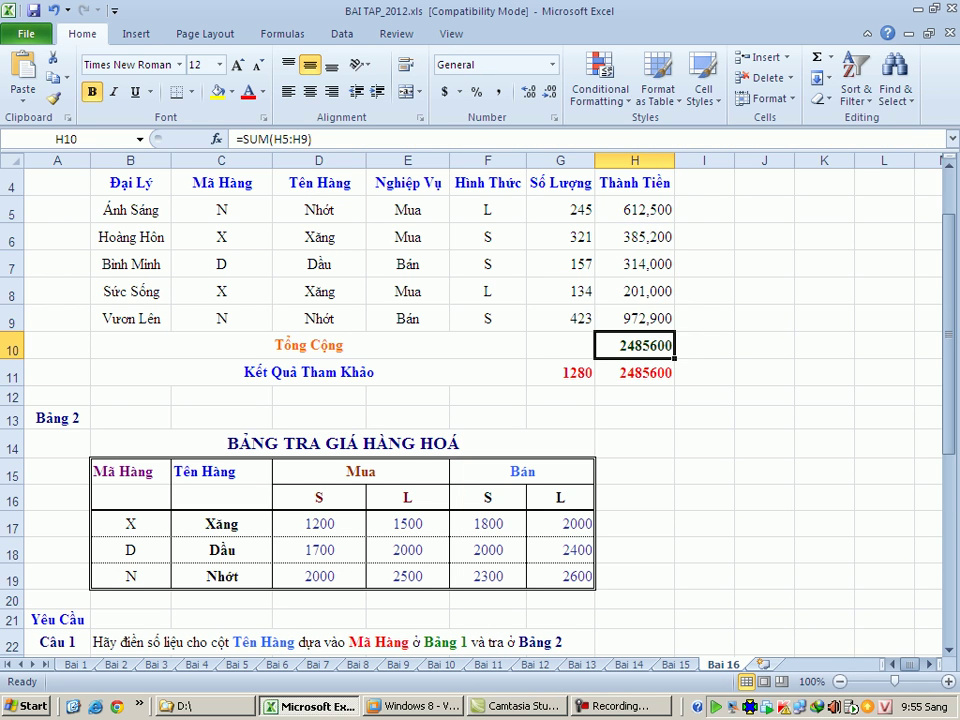
left_click_drag(634, 209, 634, 318)
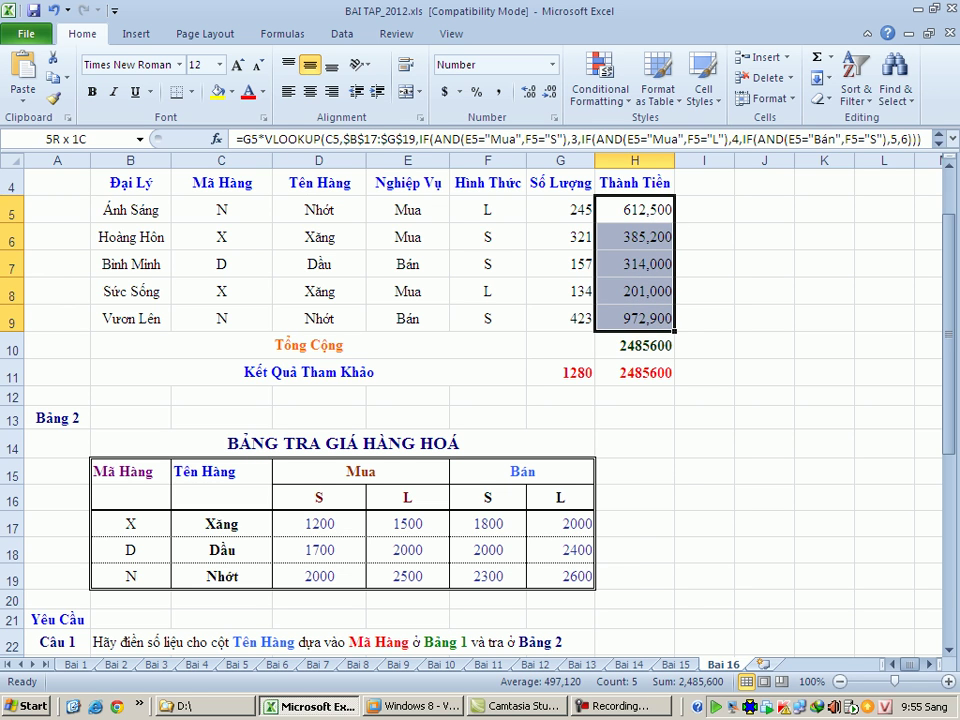
right_click(638, 320)
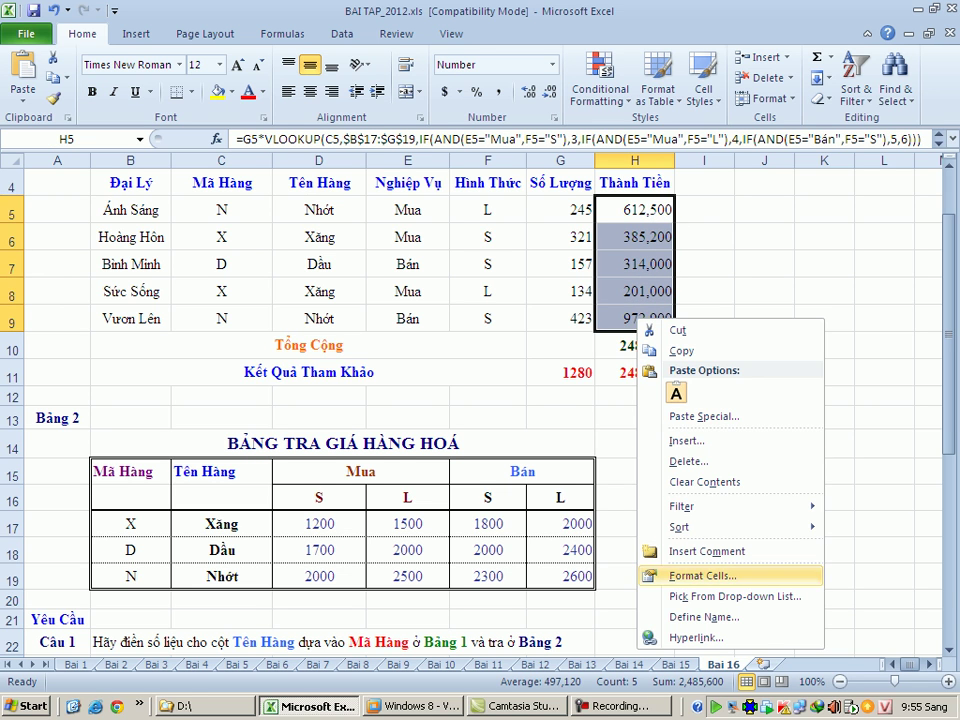
left_click(702, 576)
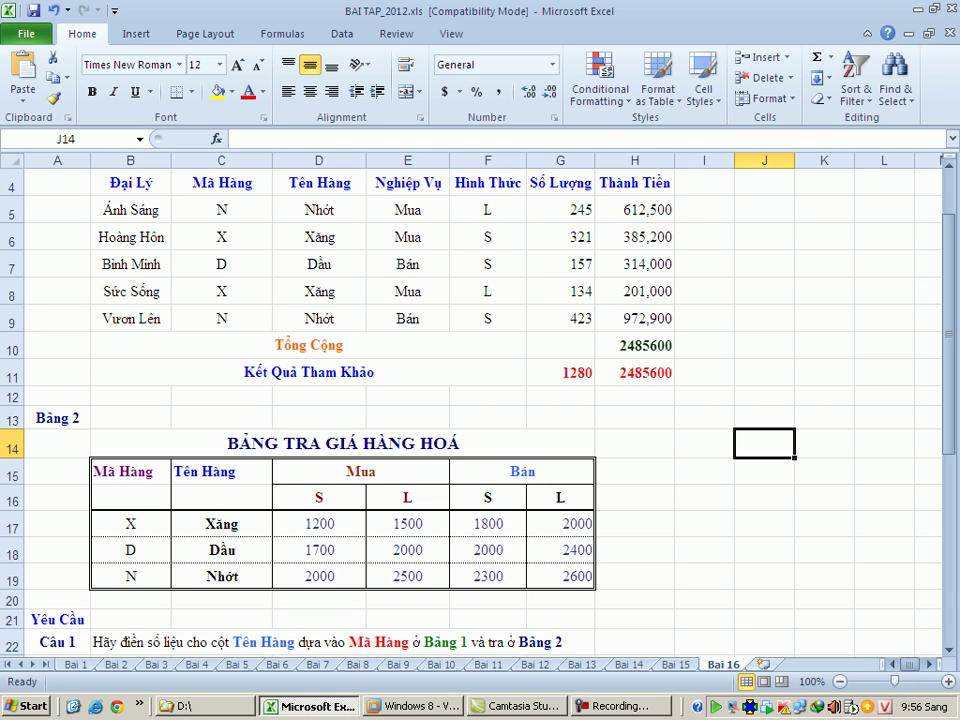
Total the Số Lượng column in G10 with =SUM(G5:G9).
left_click(560, 345)
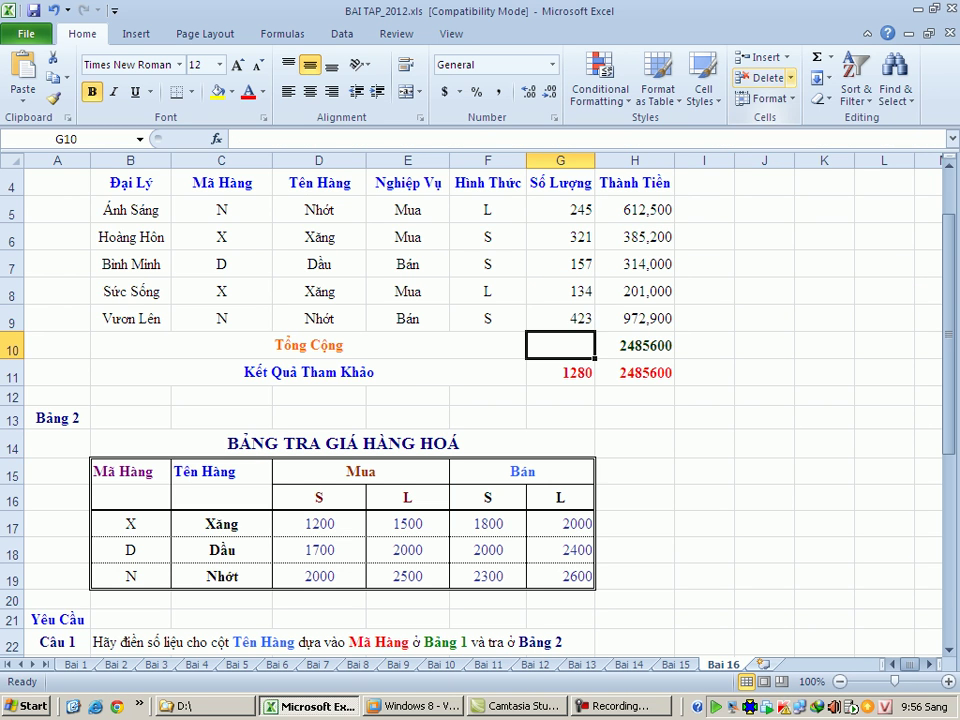
left_click(817, 57)
key("Return")
key("Up")
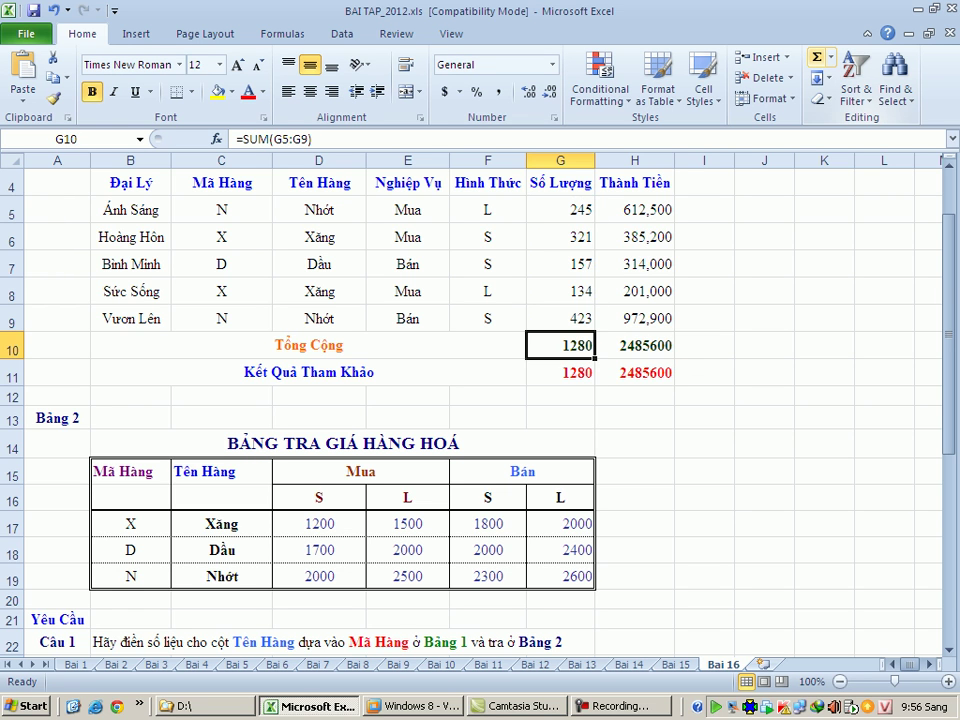
key("Right")
key("Left")
key("Right")
Start a SUMIF formula in C30 of Bảng Thống Kê with the Tên Hàng range $D$5:$D$9 as absolute criteria range.
scroll(480, 410, "down", 5)
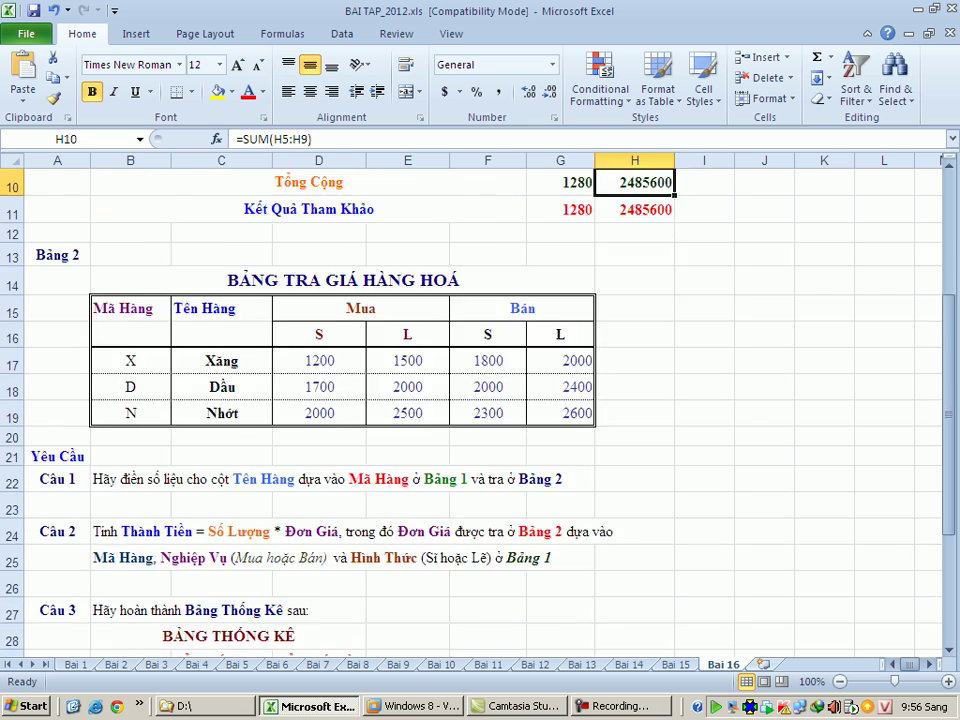
scroll(480, 410, "down", 1)
scroll(480, 410, "up", 1)
left_click(221, 457)
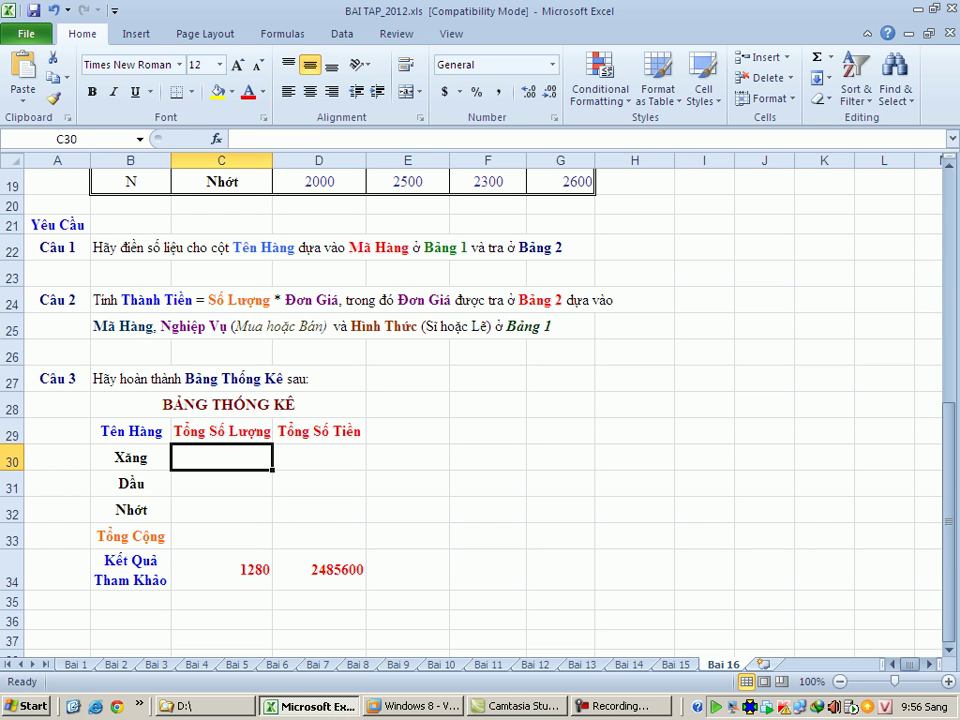
type("=sumi")
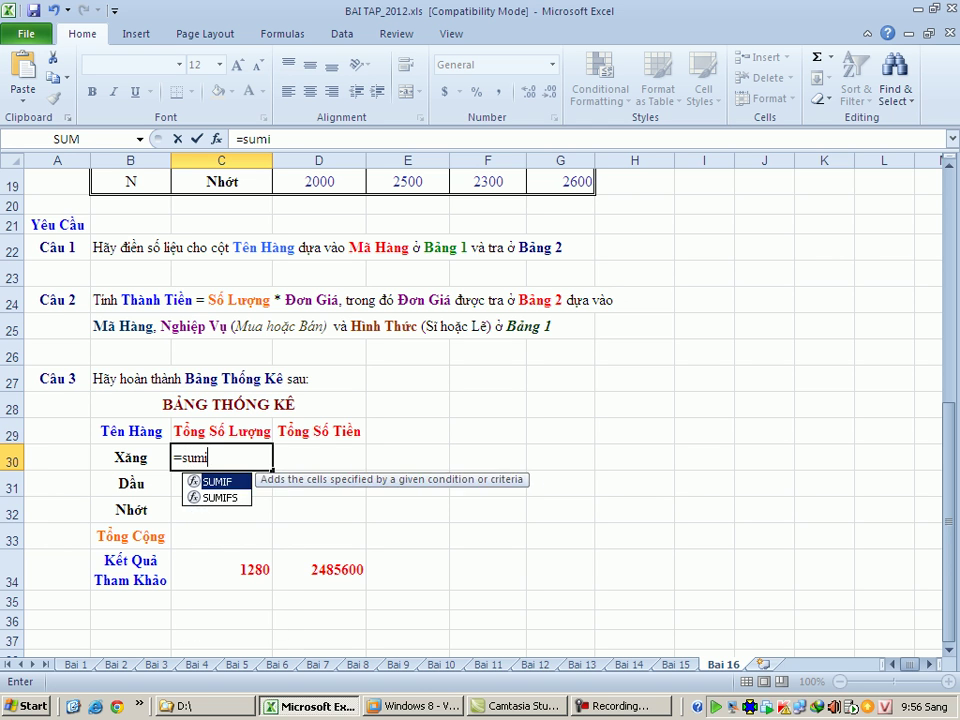
type("f(")
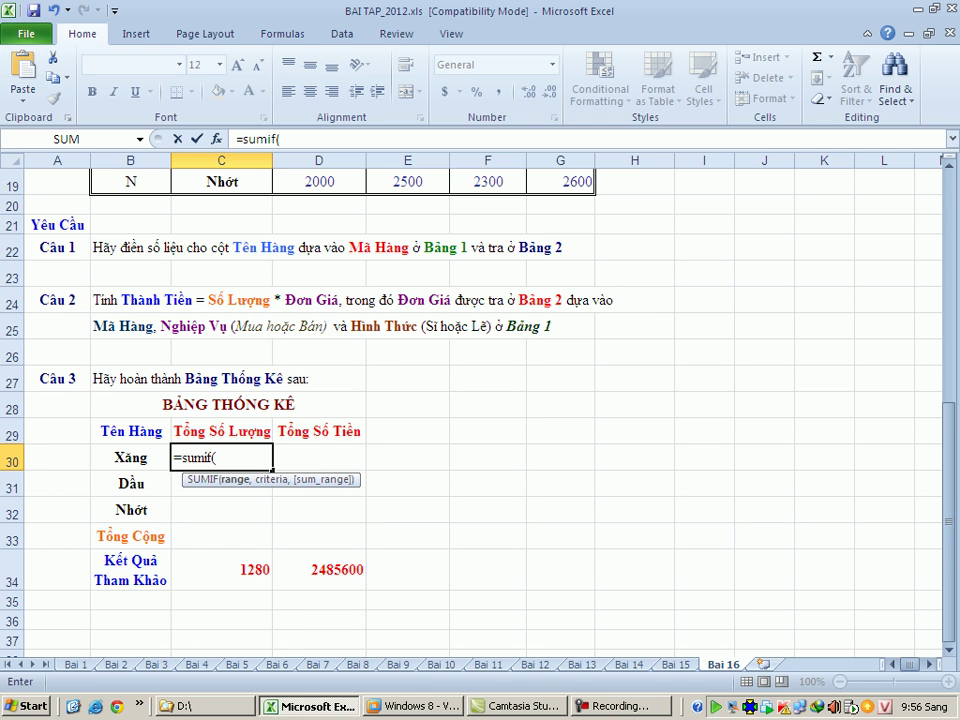
scroll(480, 400, "up", 3)
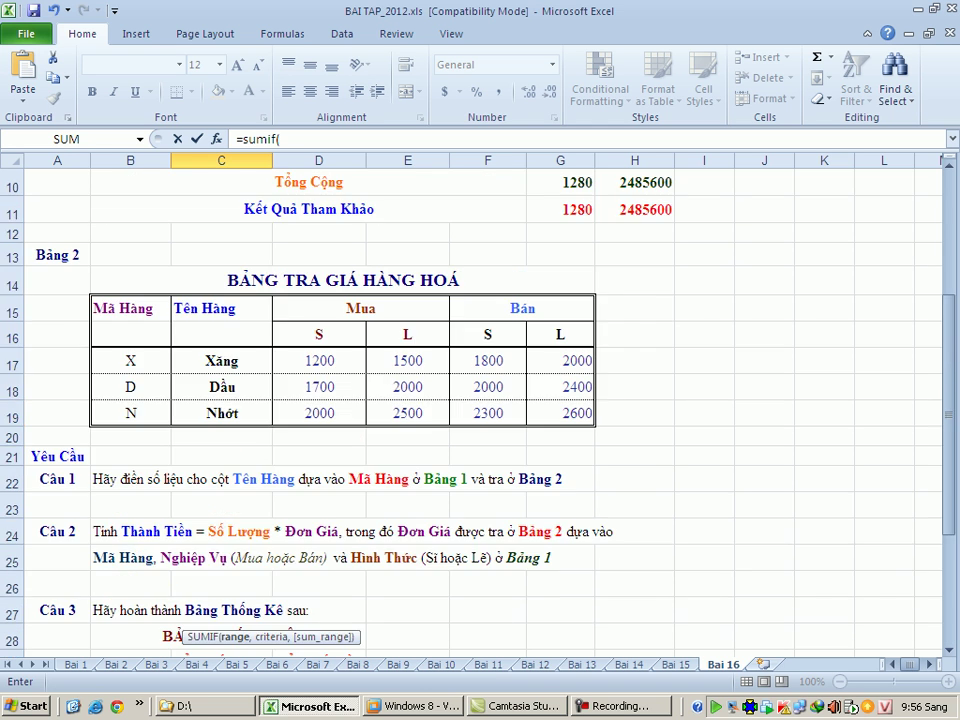
scroll(480, 400, "down", 2)
scroll(480, 400, "up", 5)
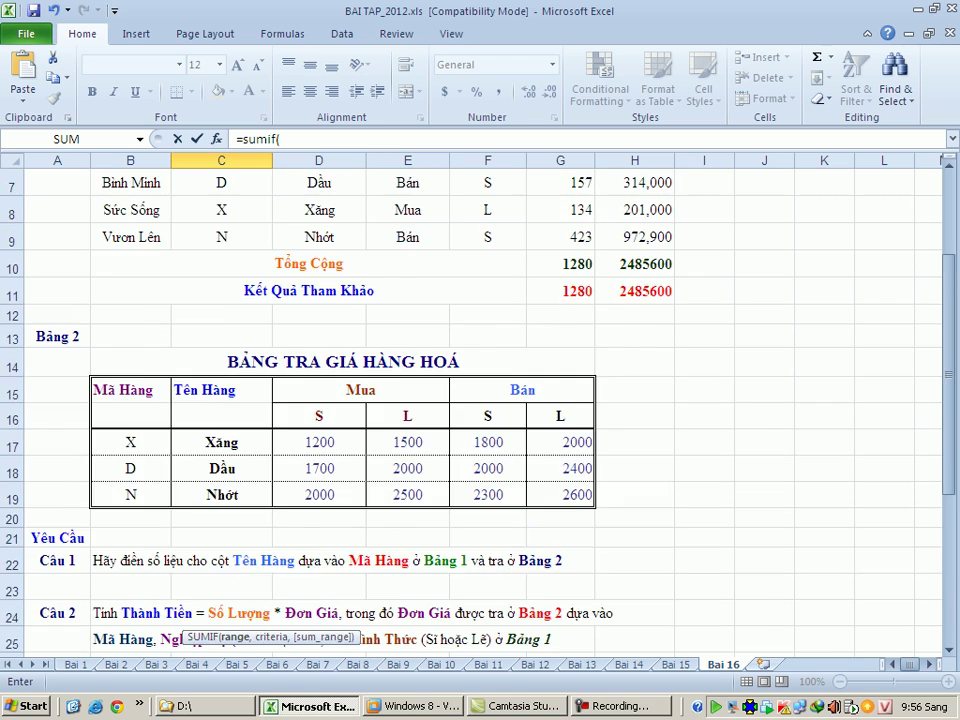
scroll(480, 400, "down", 7)
scroll(480, 400, "up", 4)
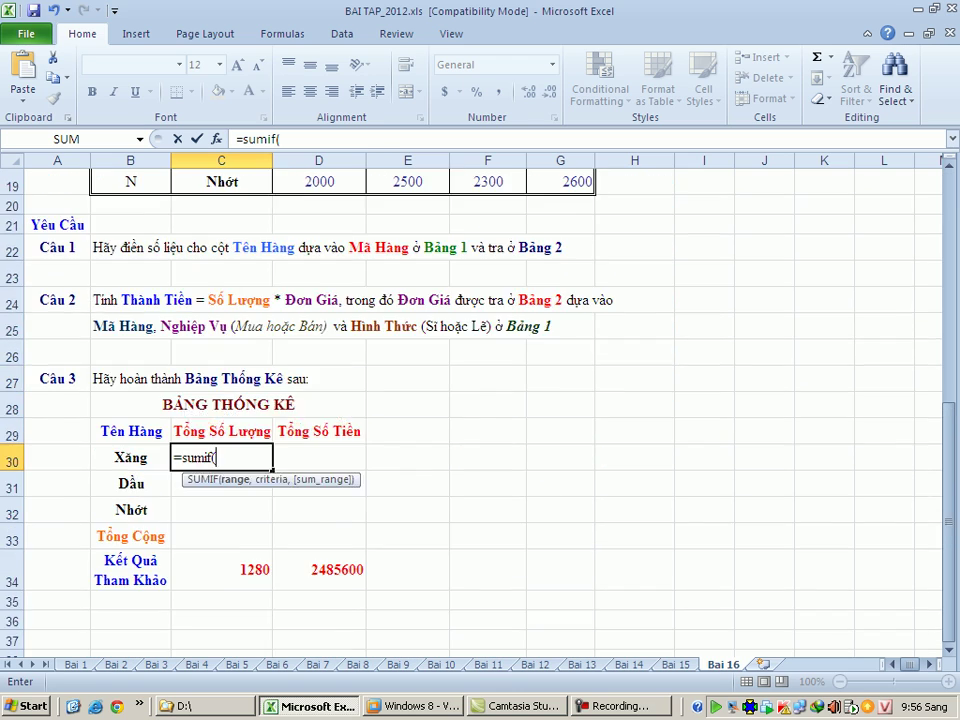
scroll(480, 400, "up", 3)
left_click_drag(318, 293, 318, 402)
key("F4")
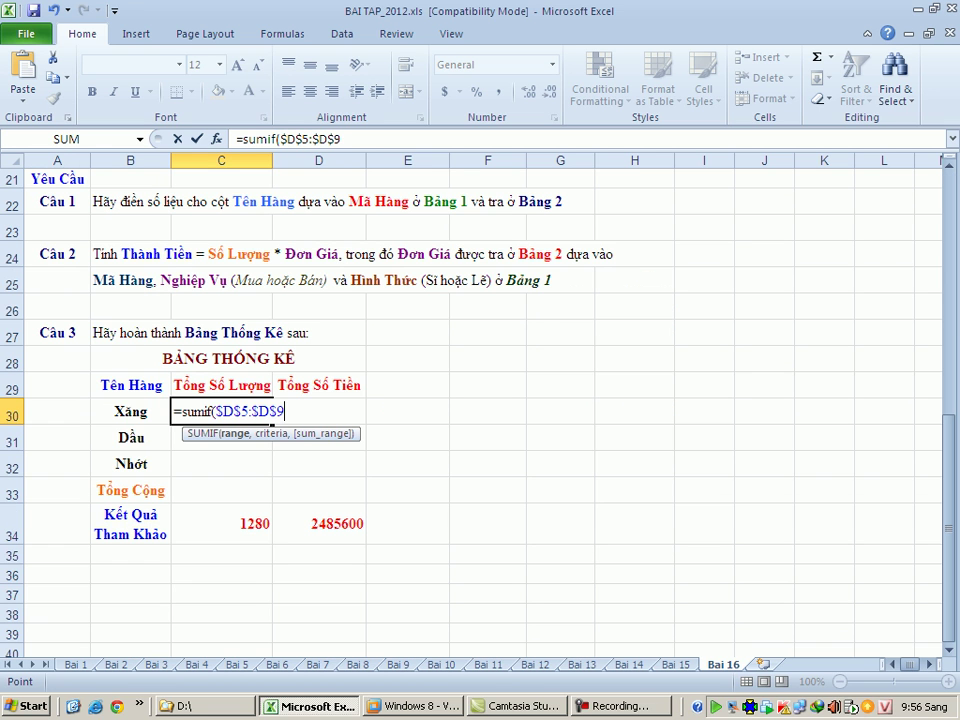
Complete the C30 SUMIF with criterion B30 and sum range $G$5:$G$9, and copy it down to C32.
type(",")
key("Left")
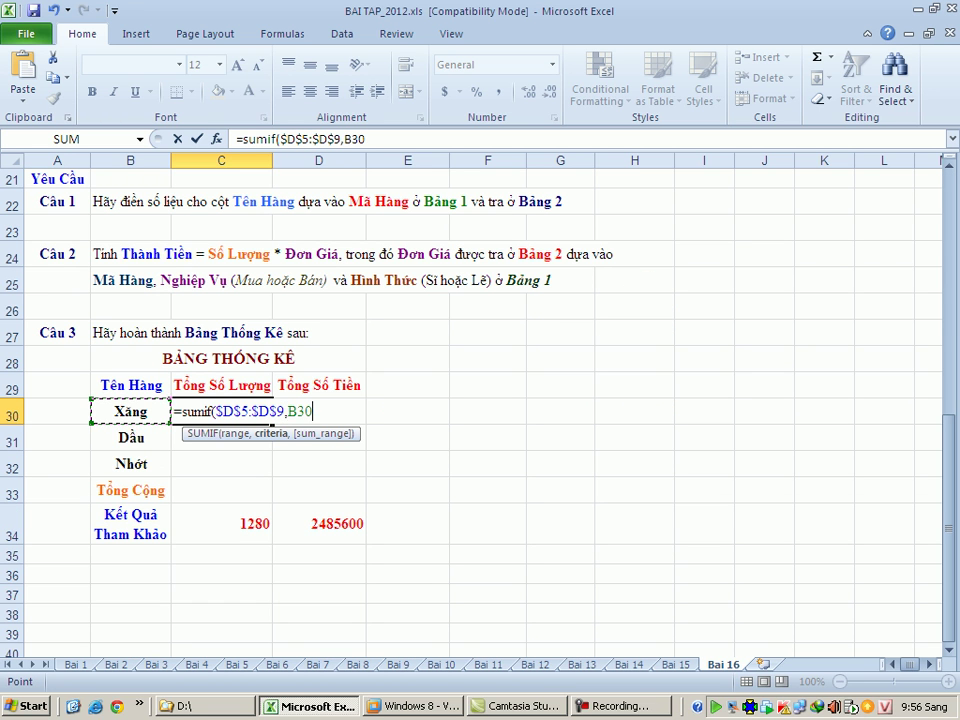
type(",")
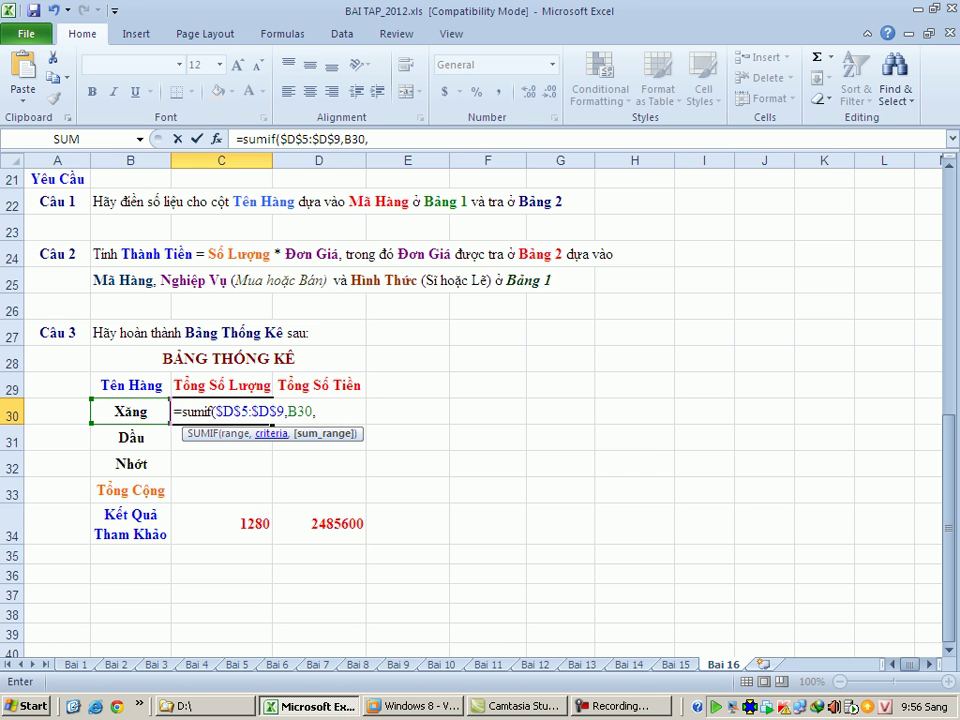
scroll(237, 308, "up", 3)
left_click_drag(560, 293, 560, 401)
key("F4")
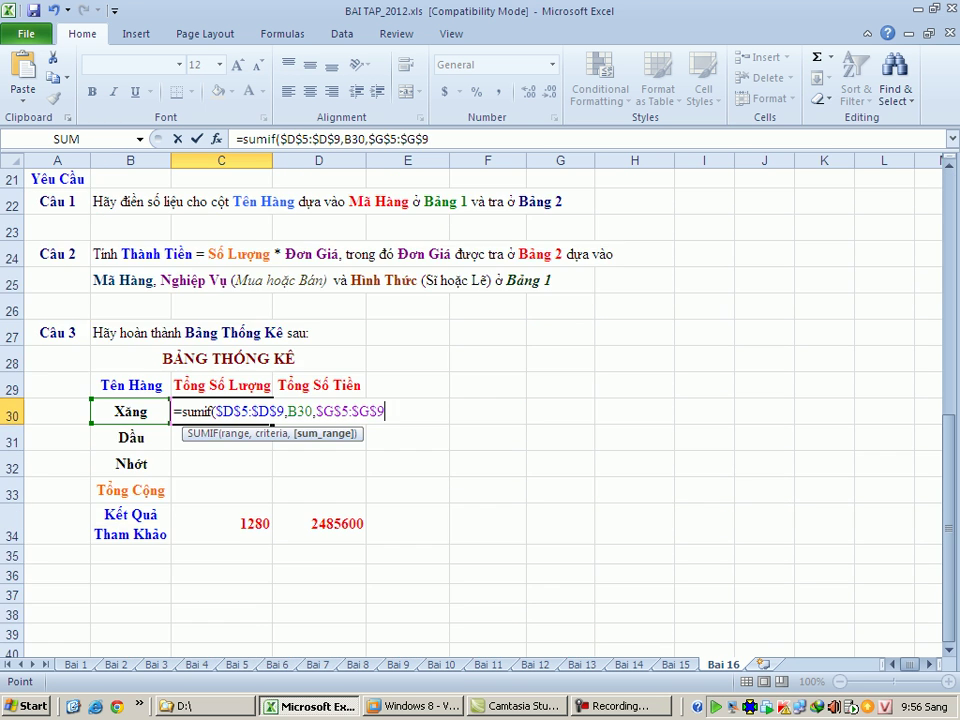
type(")")
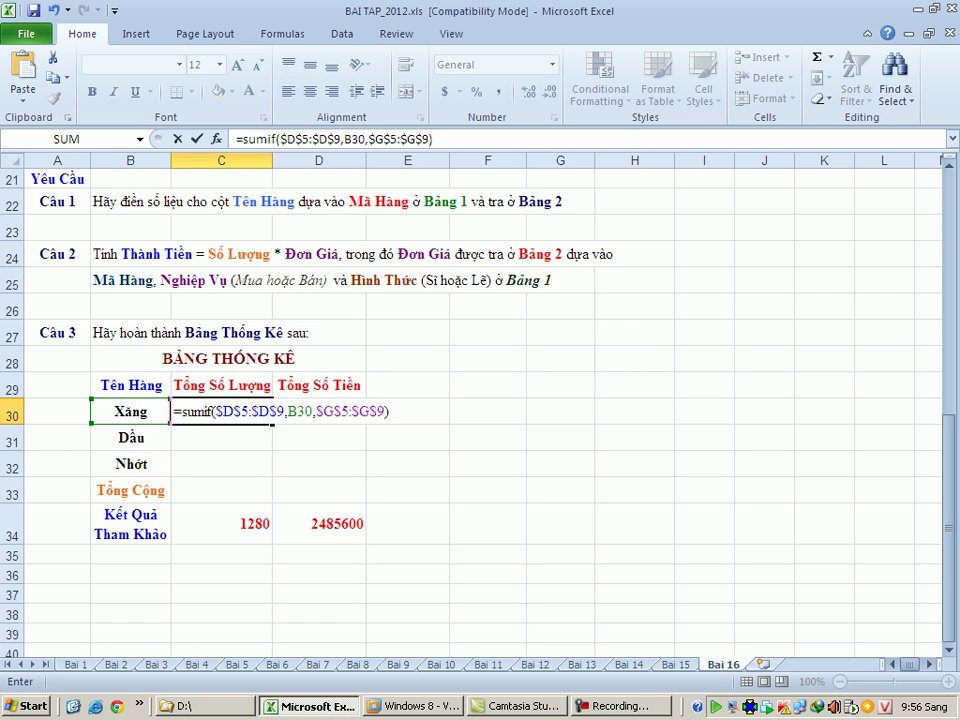
key("Return")
left_click(221, 411)
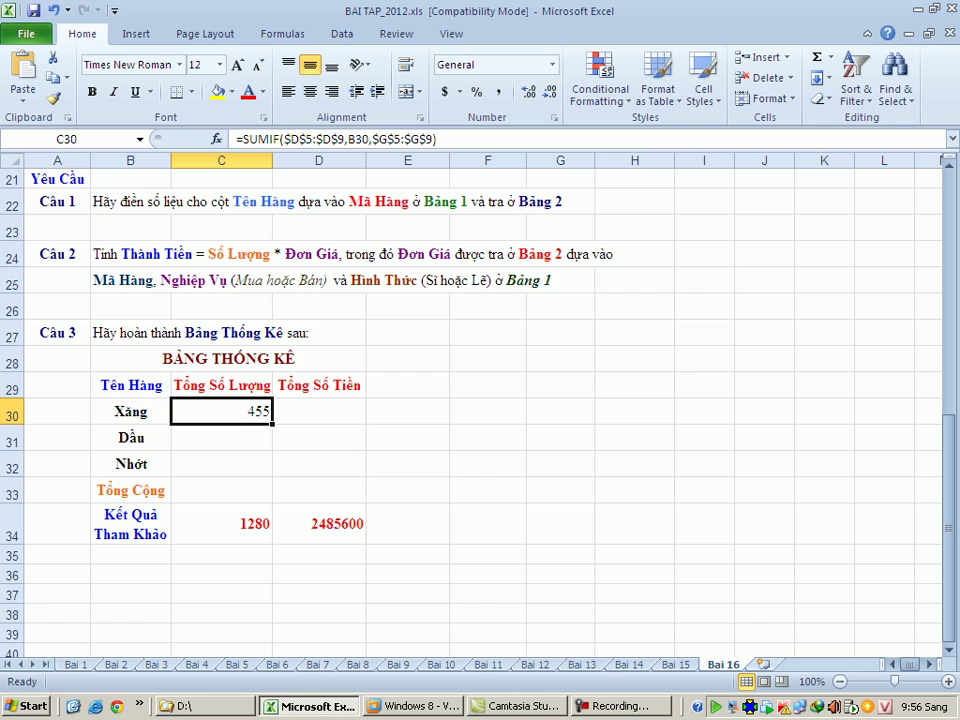
left_click_drag(272, 424, 262, 472)
Copy the C30 SUMIF formula across to D30 and set its criterion to B30.
left_click(221, 411)
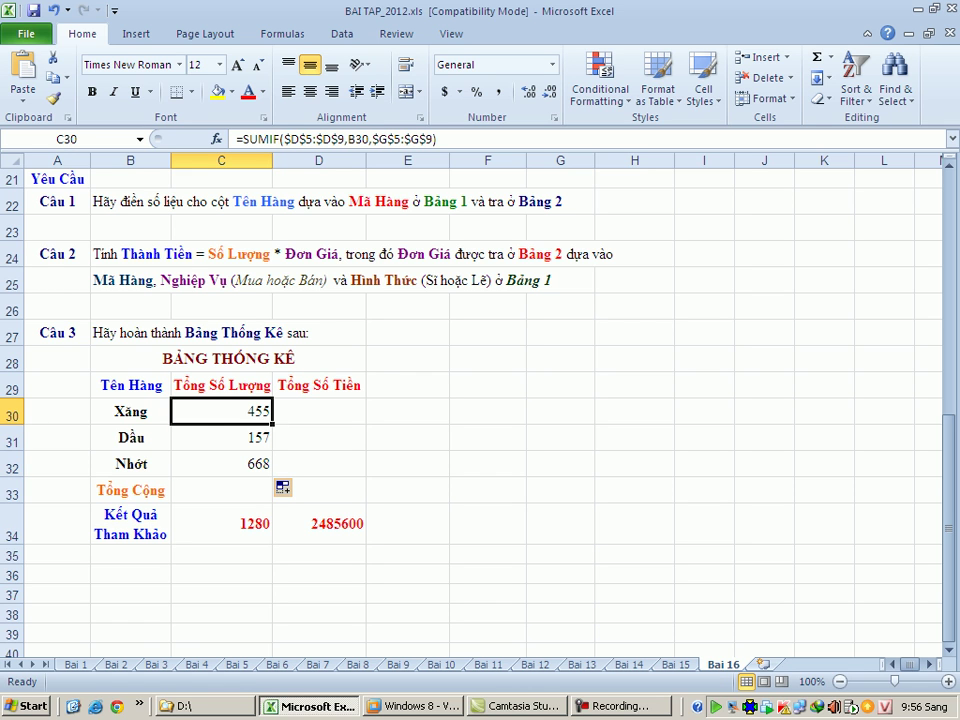
left_click_drag(272, 424, 330, 420)
left_click(318, 411)
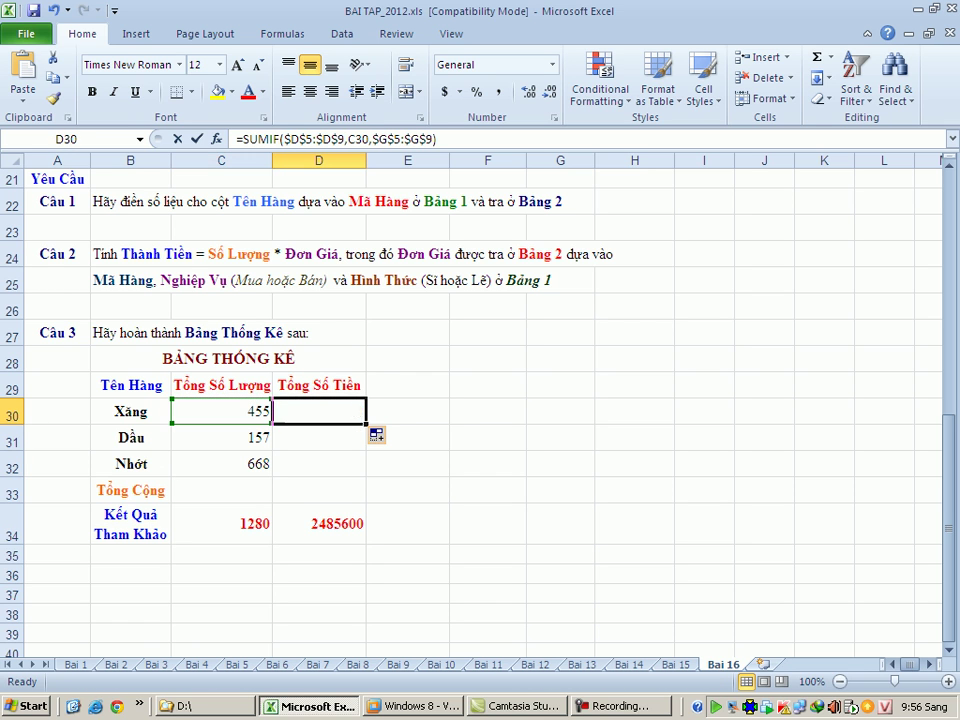
double_click(318, 411)
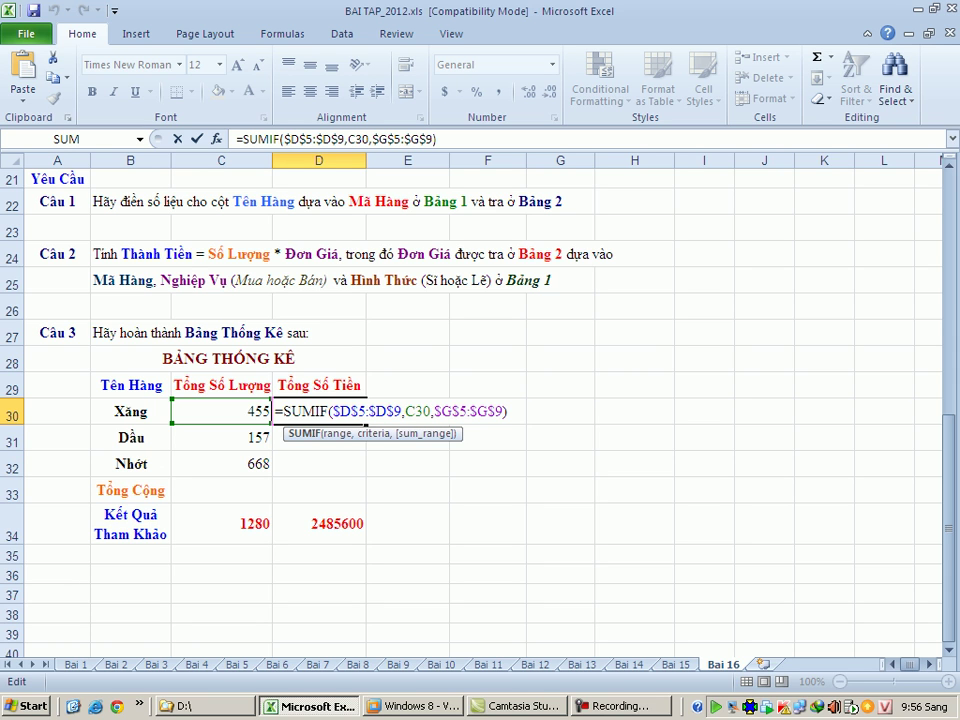
left_click_drag(405, 411, 431, 411)
left_click(130, 411)
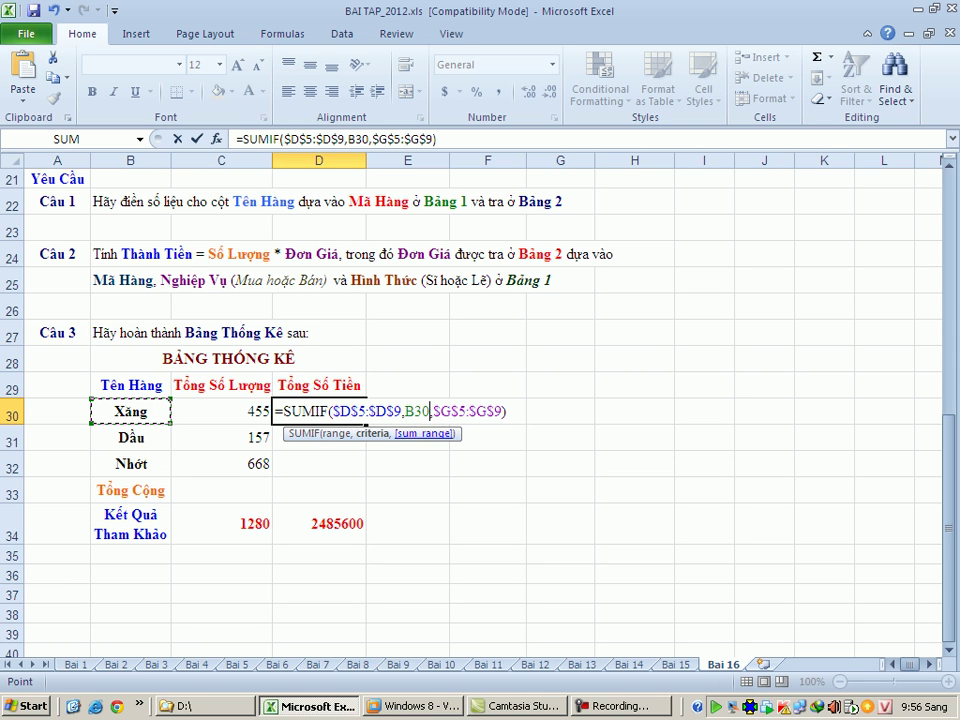
Set the sum range of the D30 SUMIF to $H$5:$H$9 and copy the formula down to D32.
left_click_drag(433, 411, 502, 411)
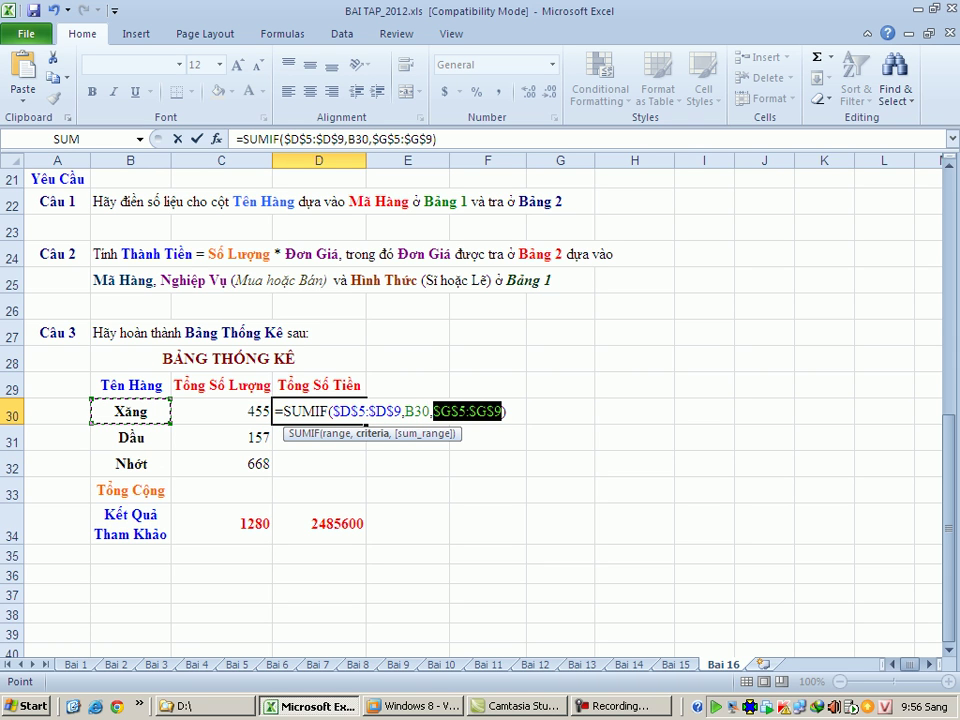
scroll(502, 411, "up", 6)
left_click_drag(634, 241, 640, 355)
key("F4")
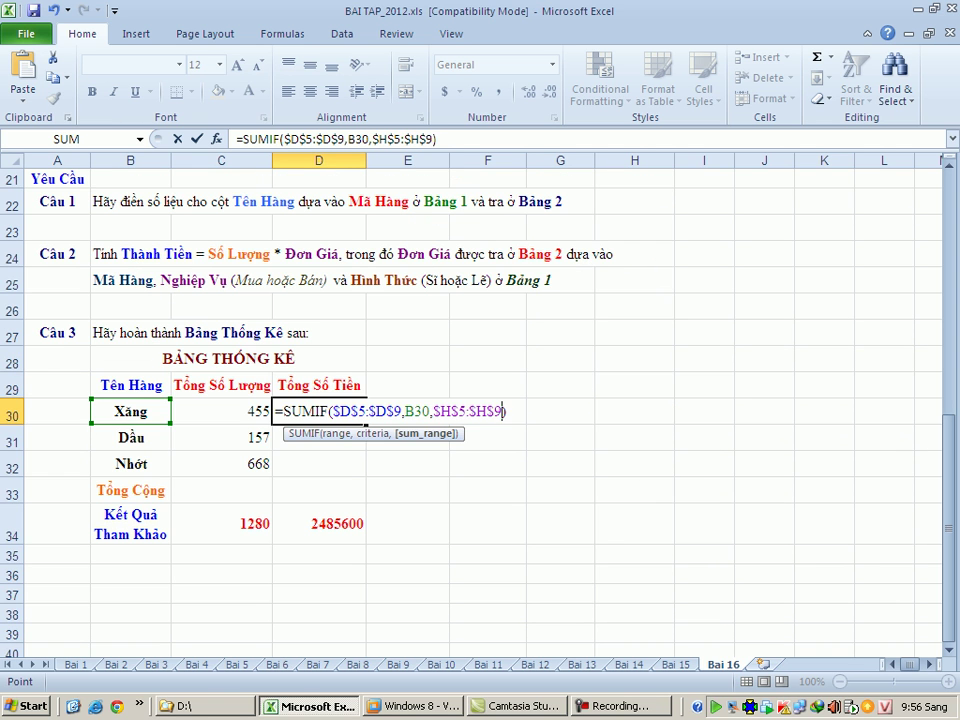
key("Return")
left_click(319, 411)
left_click_drag(366, 424, 362, 474)
Total the Tổng Số Tiền column in D33 and the Tổng Số Lượng column in C33 with SUM.
left_click(320, 489)
key("alt+=")
key("Return")
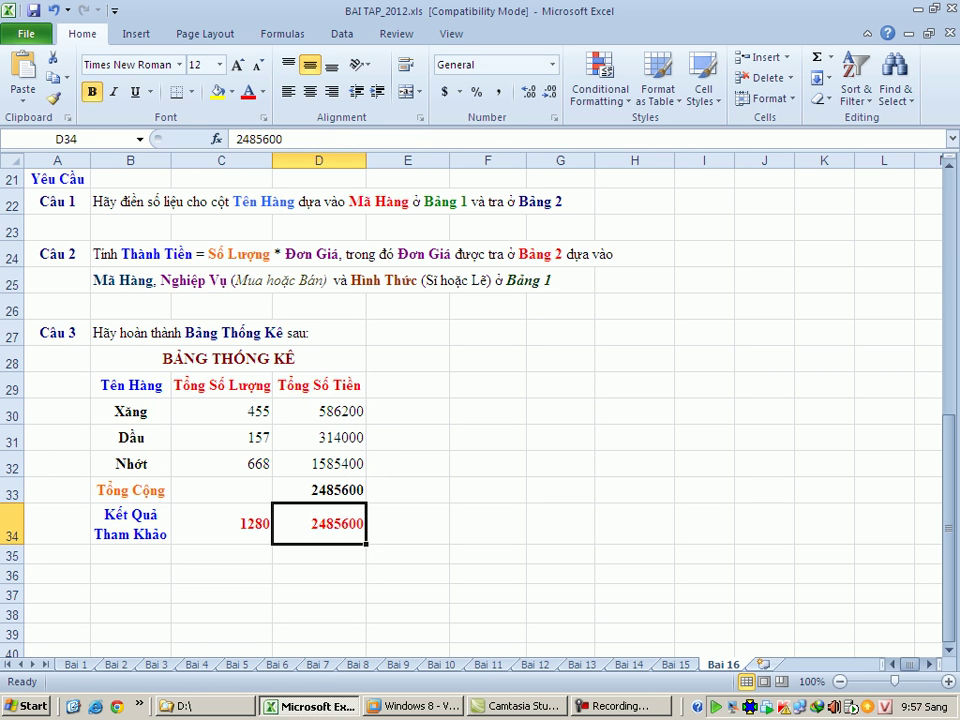
key("Left")
key("Up")
key("alt+=")
key("Return")
Review the criteria range, criterion and sum range of the SUMIF formula in D30.
left_click(319, 411)
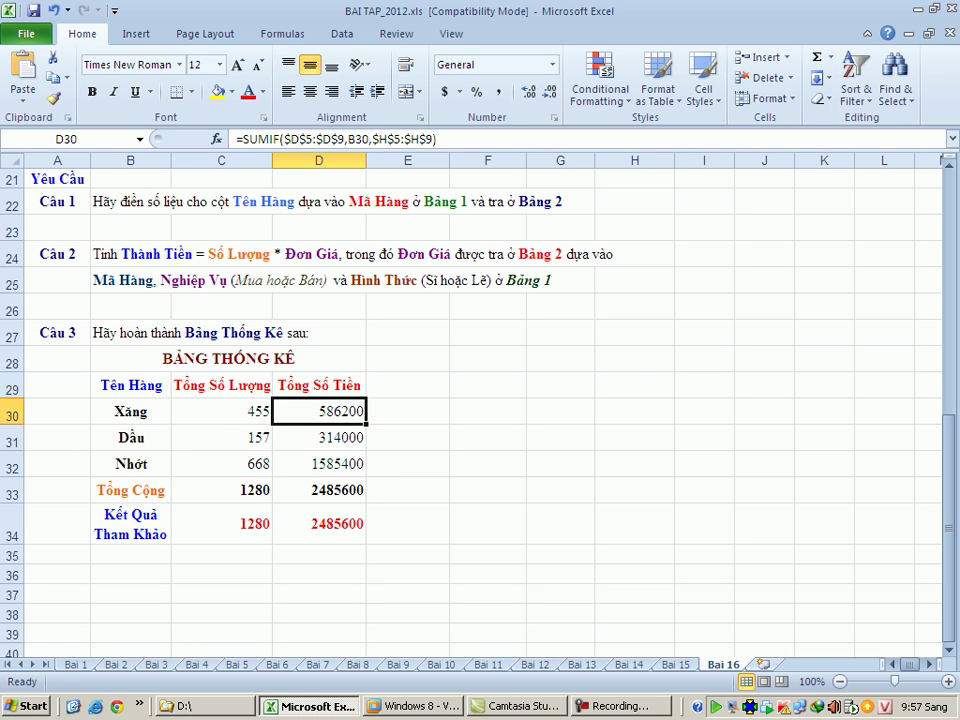
key("F2")
left_click(437, 138)
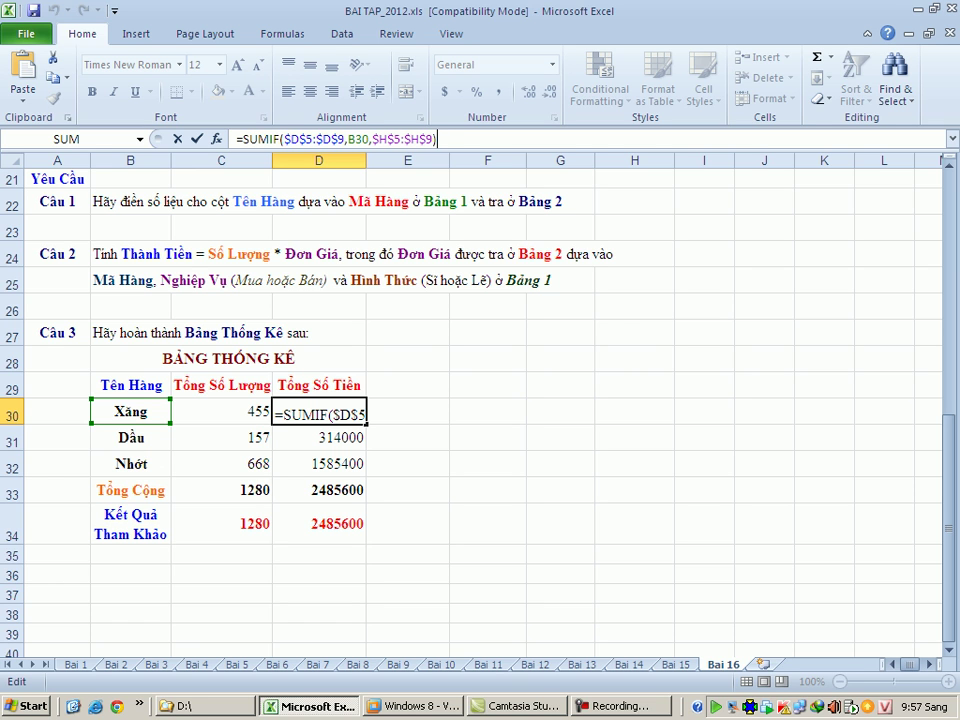
key("Return")
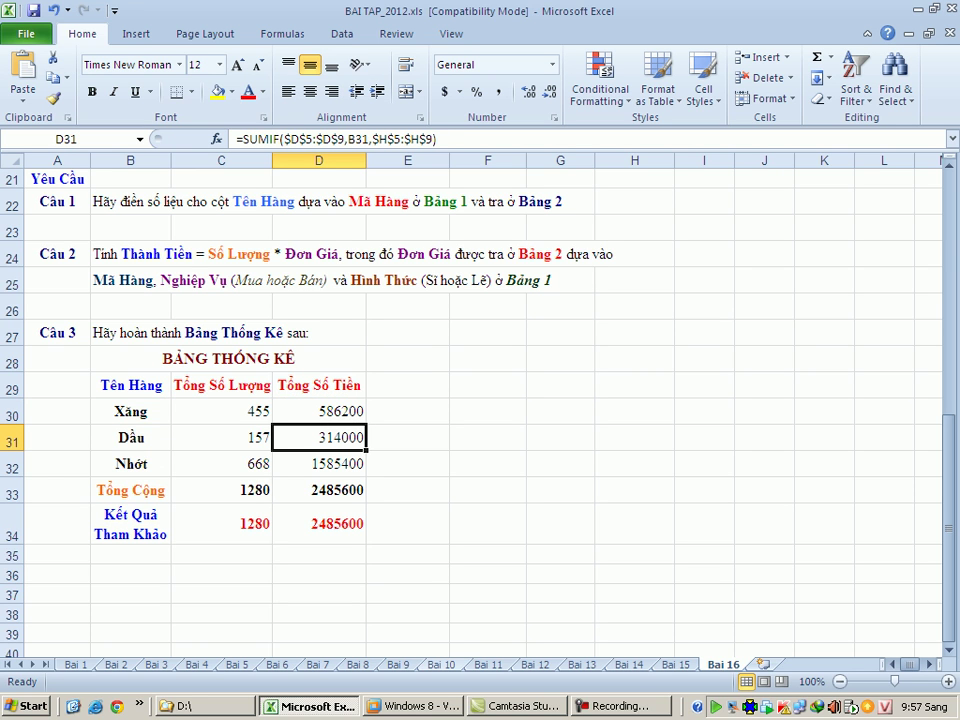
Look over the exercise requirements on the Bai 9 sheet and the sheets following it up to Bai 12.
left_click(398, 664)
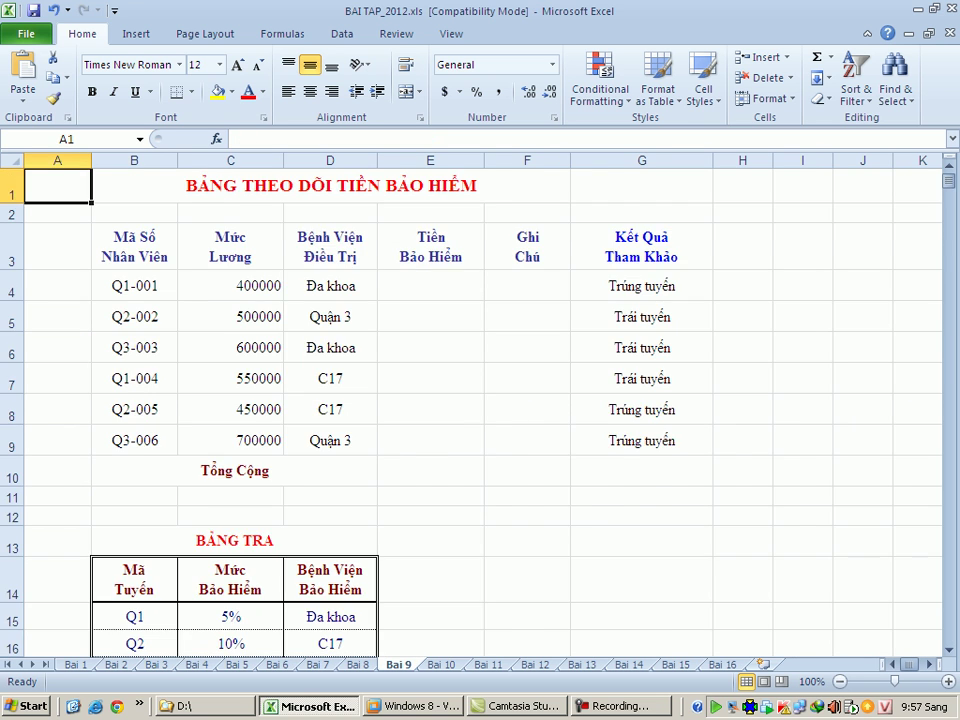
scroll(480, 400, "down", 3)
scroll(480, 400, "down", 2)
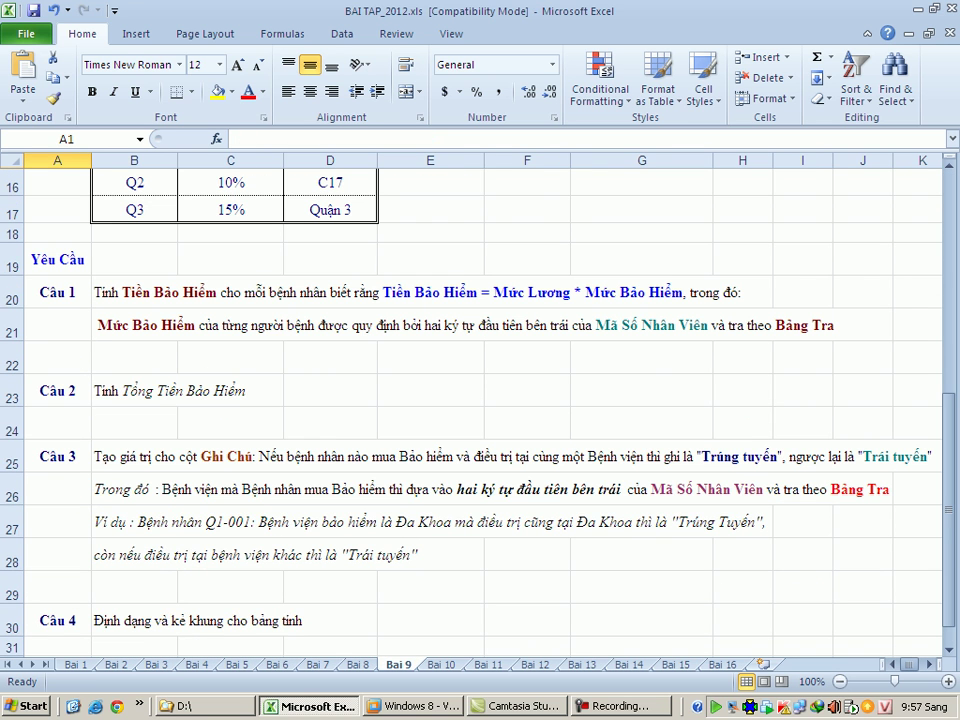
key("ctrl+Page_Down")
key("ctrl+Page_Down")
key("ctrl+Page_Down")
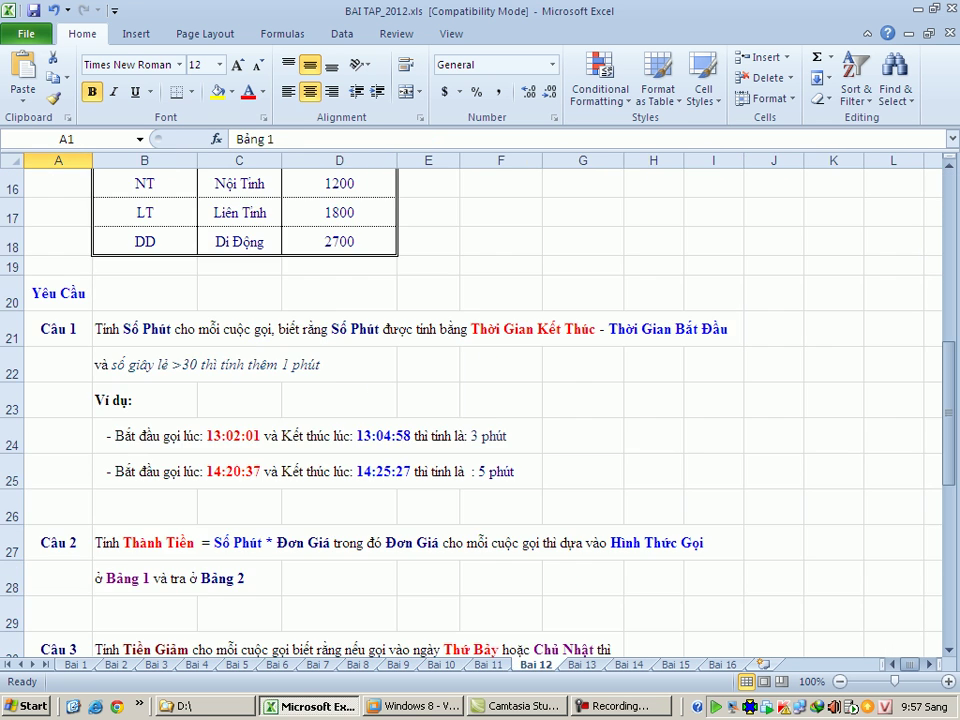
key("ctrl+Page_Up")
key("ctrl+Page_Up")
key("ctrl+Page_Up")
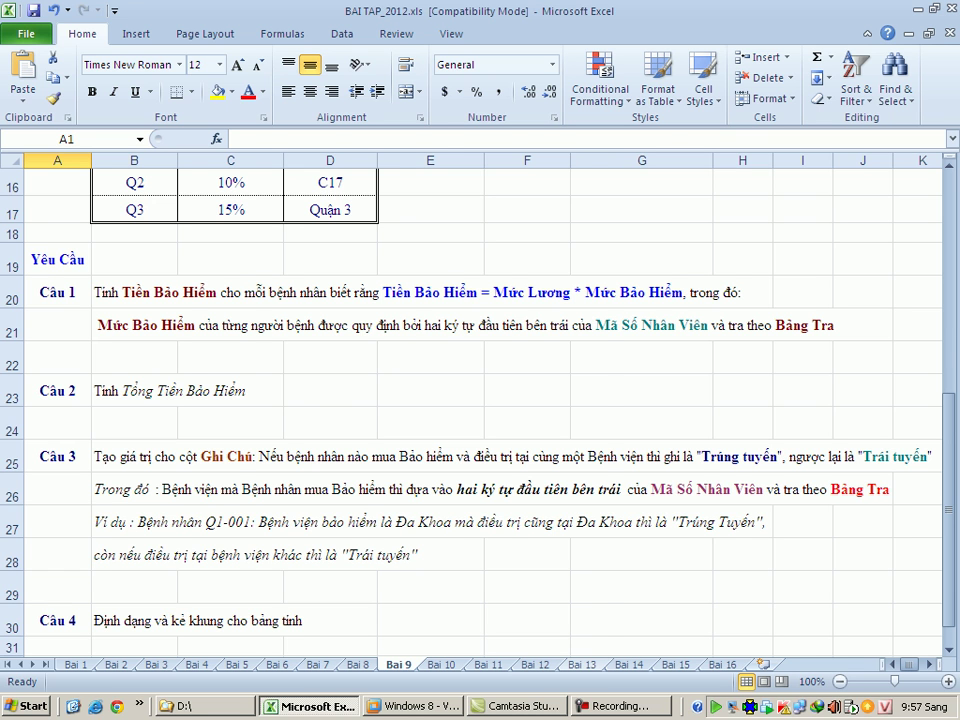
Look through the sheets from Bai 9 to Bai 16 and examine the Tiền Thưởng formula in H8 of Bai 13.
key("ctrl+Page_Down")
key("ctrl+Page_Down")
key("ctrl+Page_Down")
key("ctrl+Page_Down")
scroll(480, 400, "up", 5)
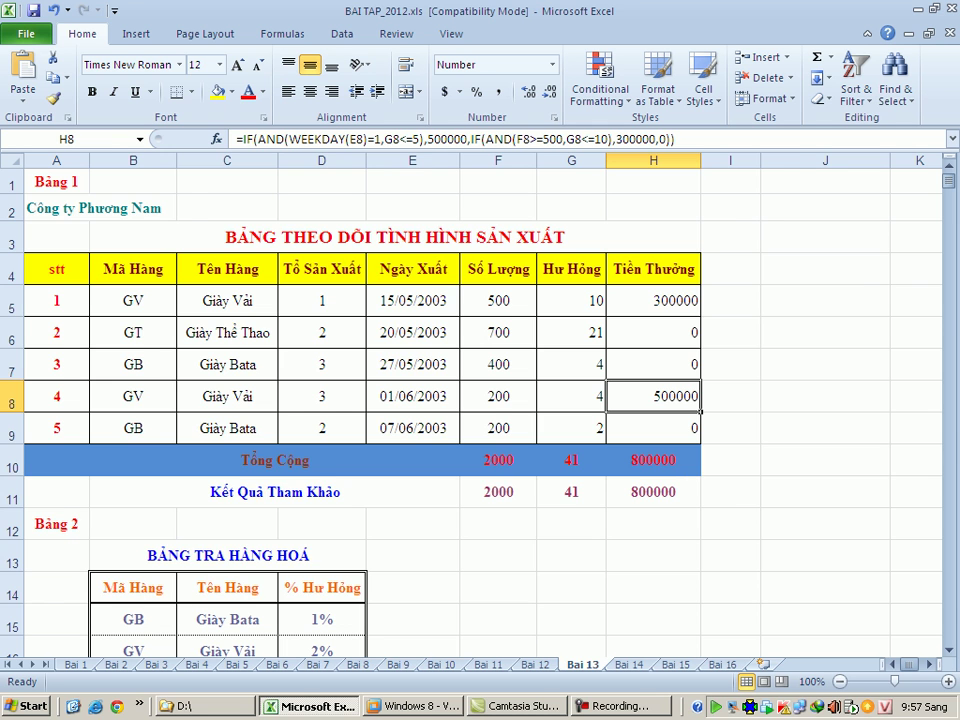
key("ctrl+Page_Down")
key("ctrl+Page_Down")
key("ctrl+Page_Down")
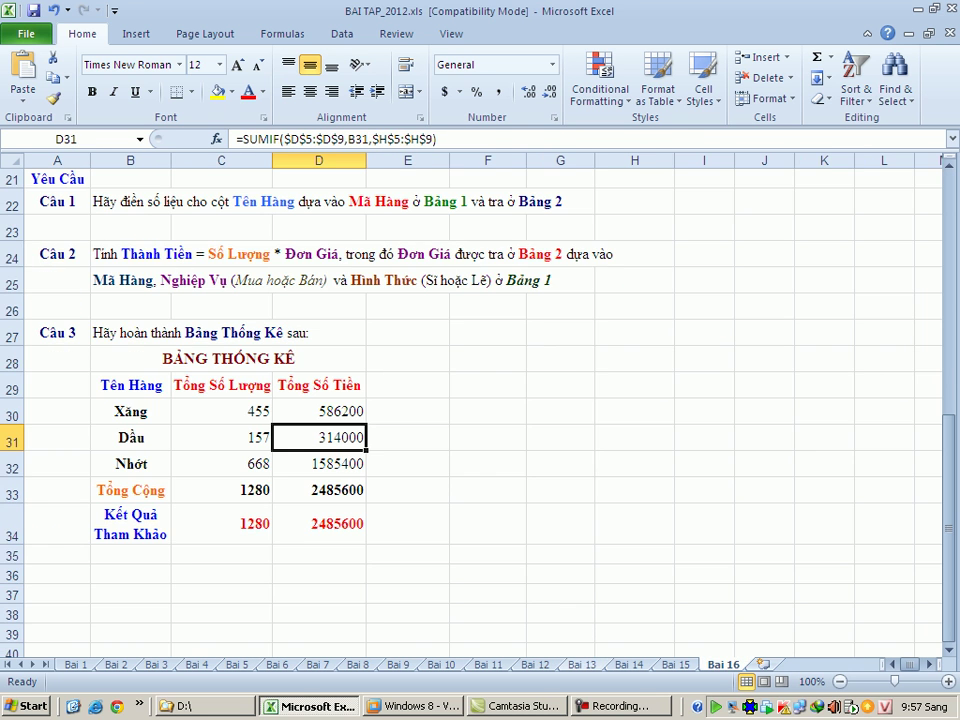
key("ctrl+Page_Up")
key("ctrl+Page_Up")
key("ctrl+Page_Up")
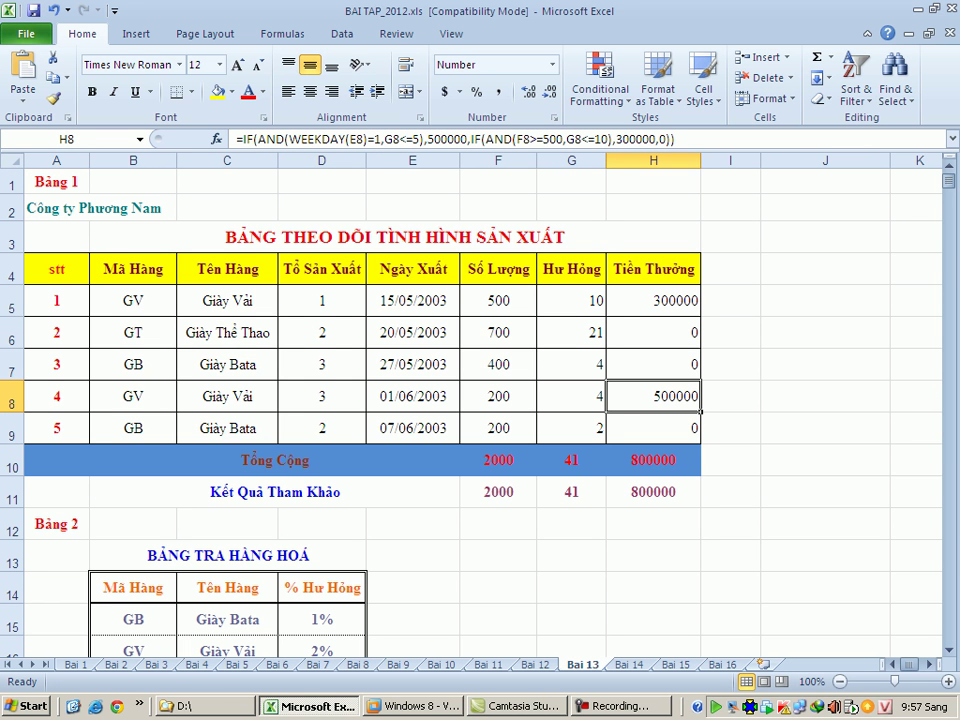
key("F2")
key("Escape")
Return to the Bai 16 sheet and examine the Thành Tiền formula in H5 of Bảng 1.
key("ctrl+Page_Down")
key("ctrl+Page_Down")
key("ctrl+Page_Down")
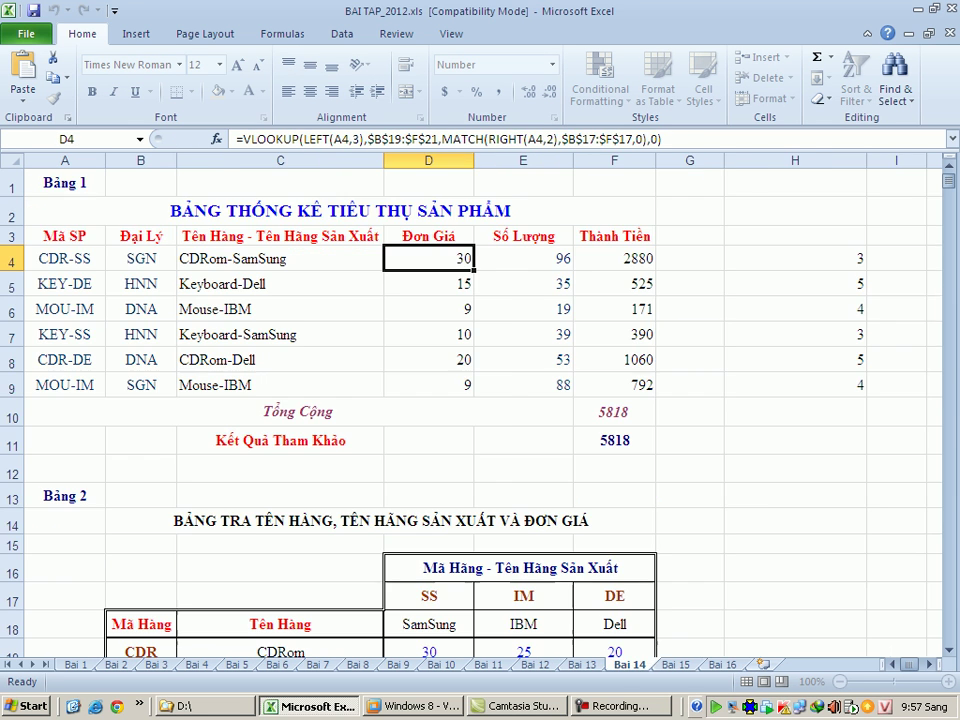
scroll(470, 400, "up", 7)
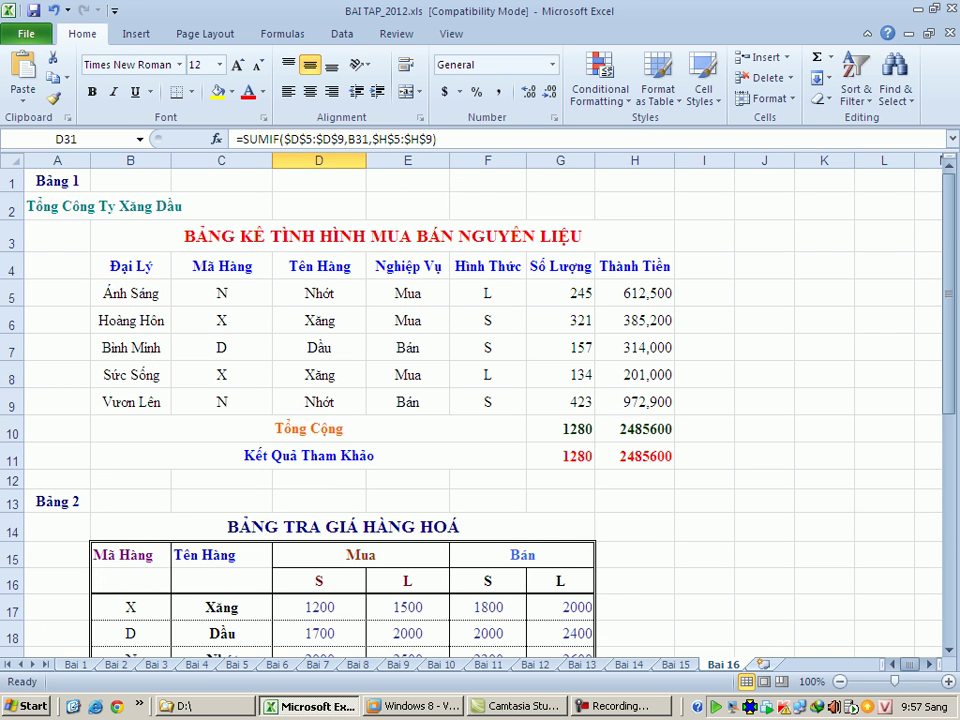
left_click(634, 293)
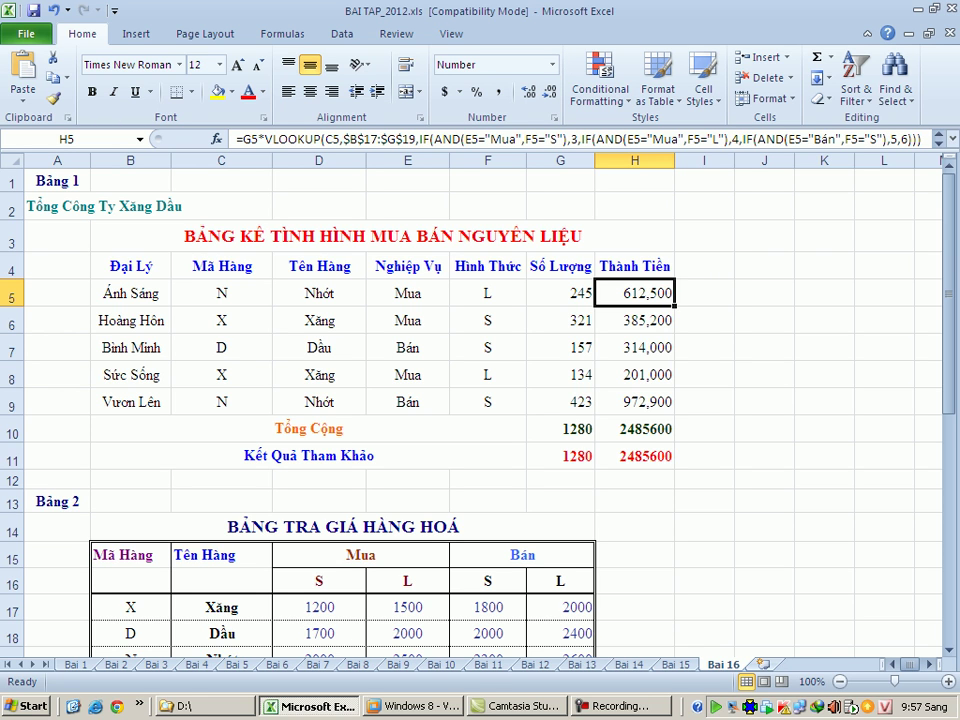
key("F10")
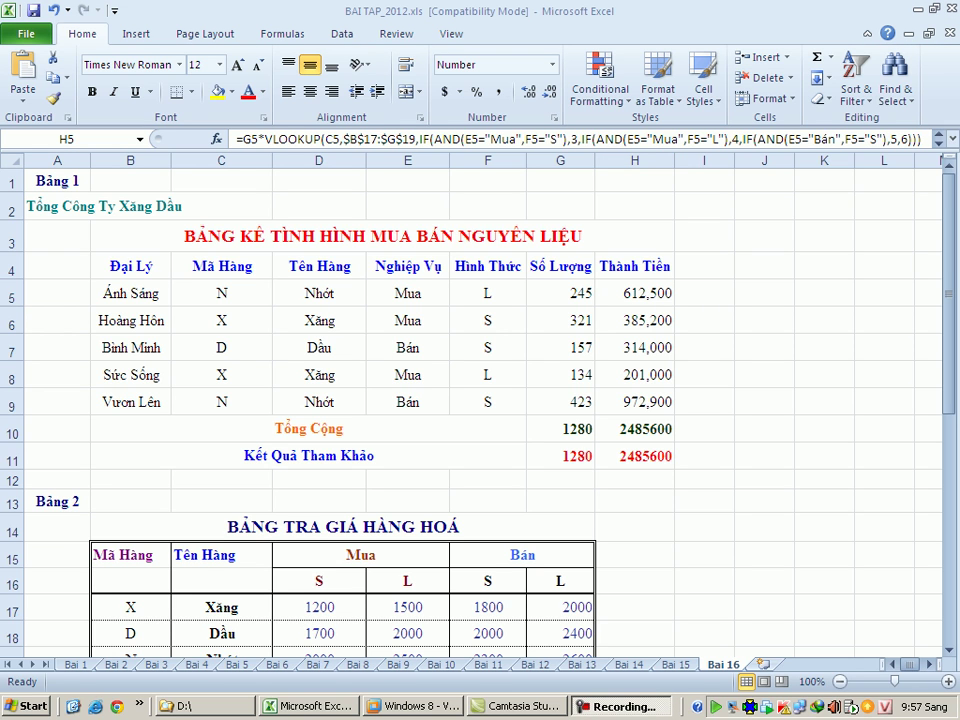